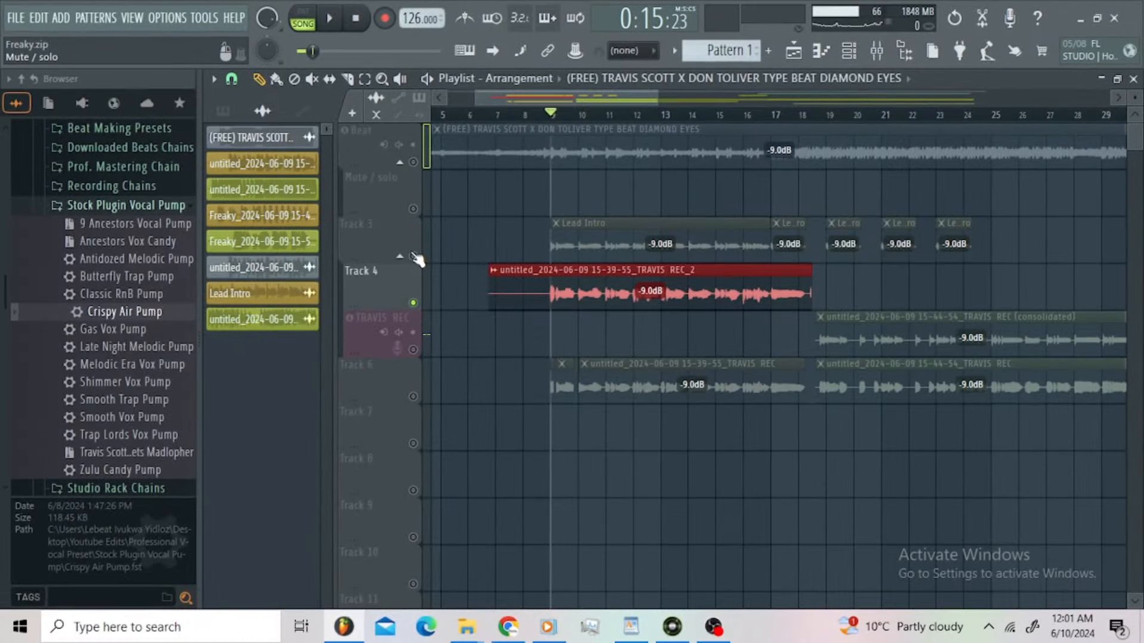
Switch the solo from Track 4 to the Lead Intro vocal on Track 3, and unmute the Beat track during playback.
left_click(417, 259)
key("space")
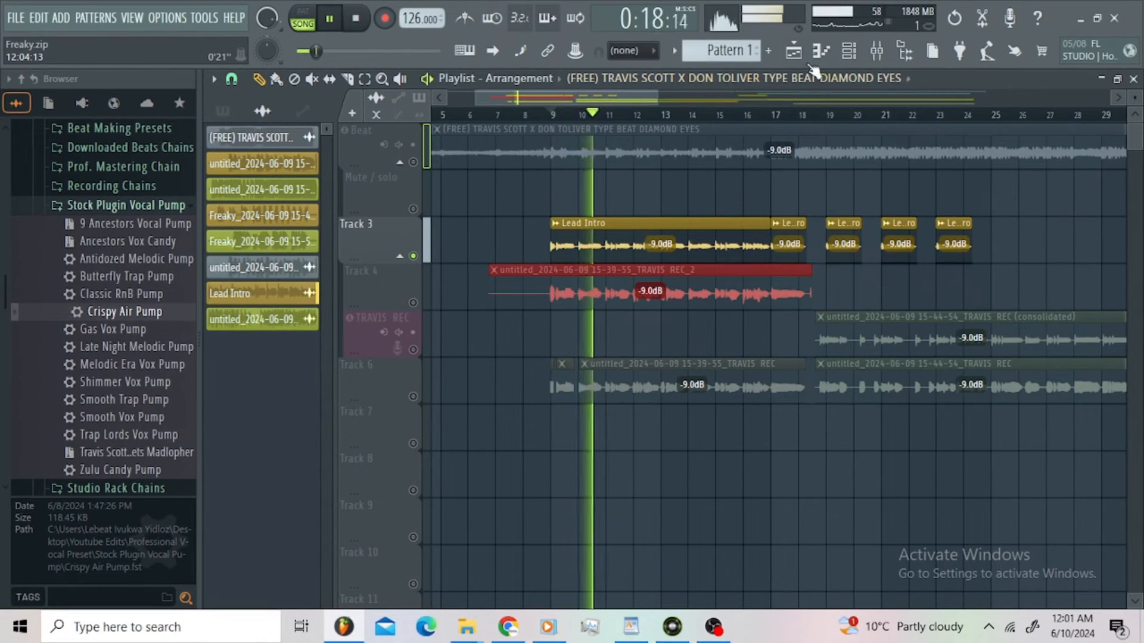
left_click(876, 51)
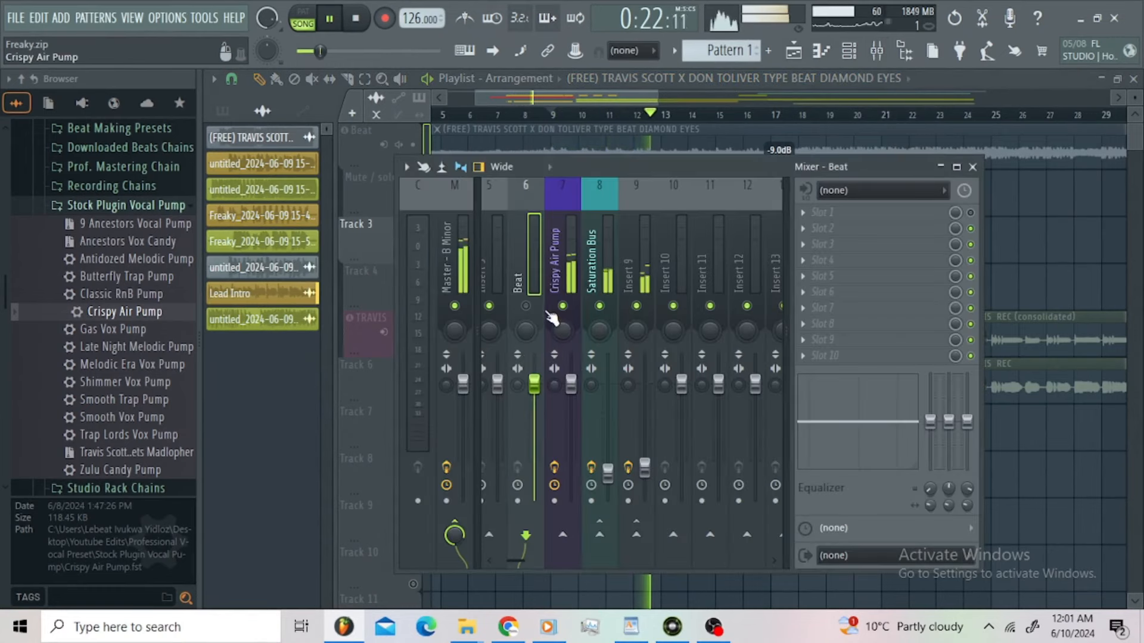
left_click(370, 132)
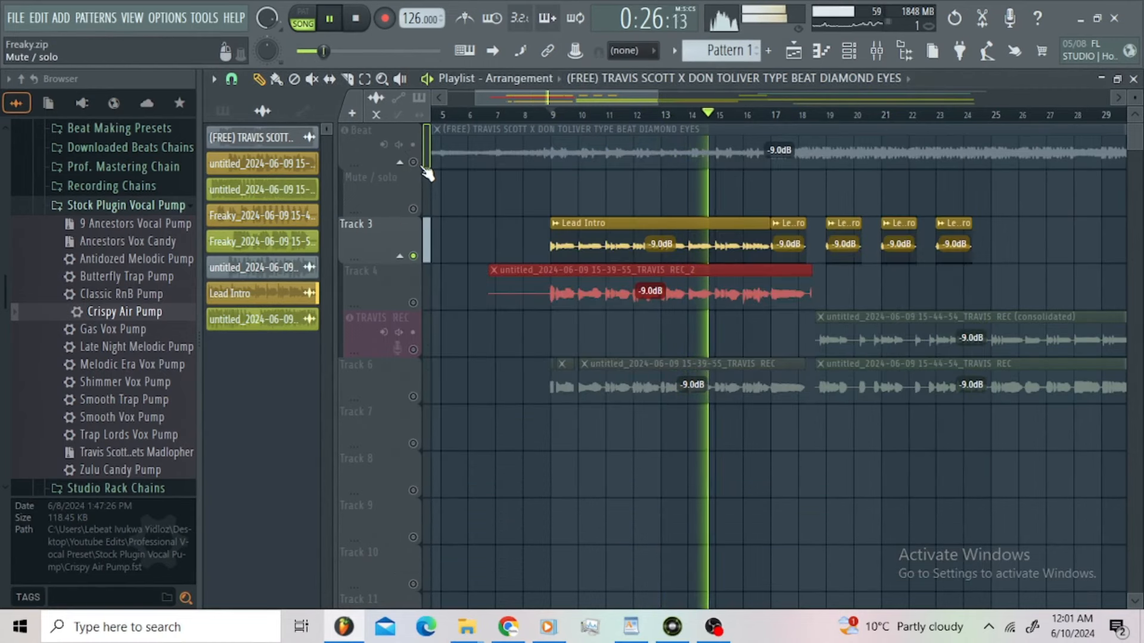
left_click(426, 171)
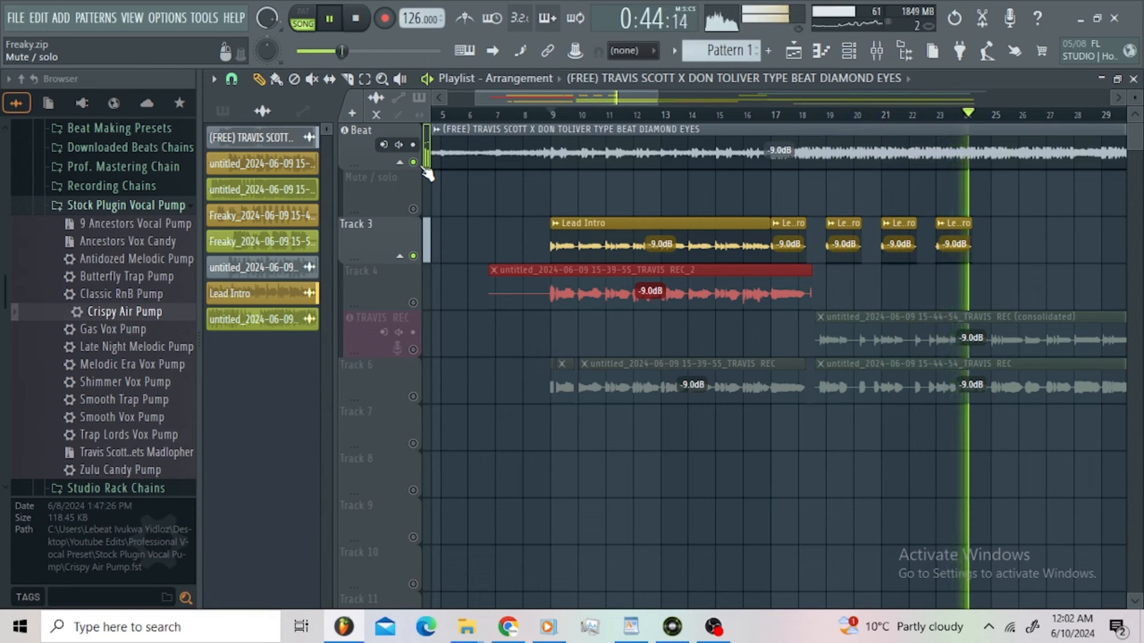
key("space")
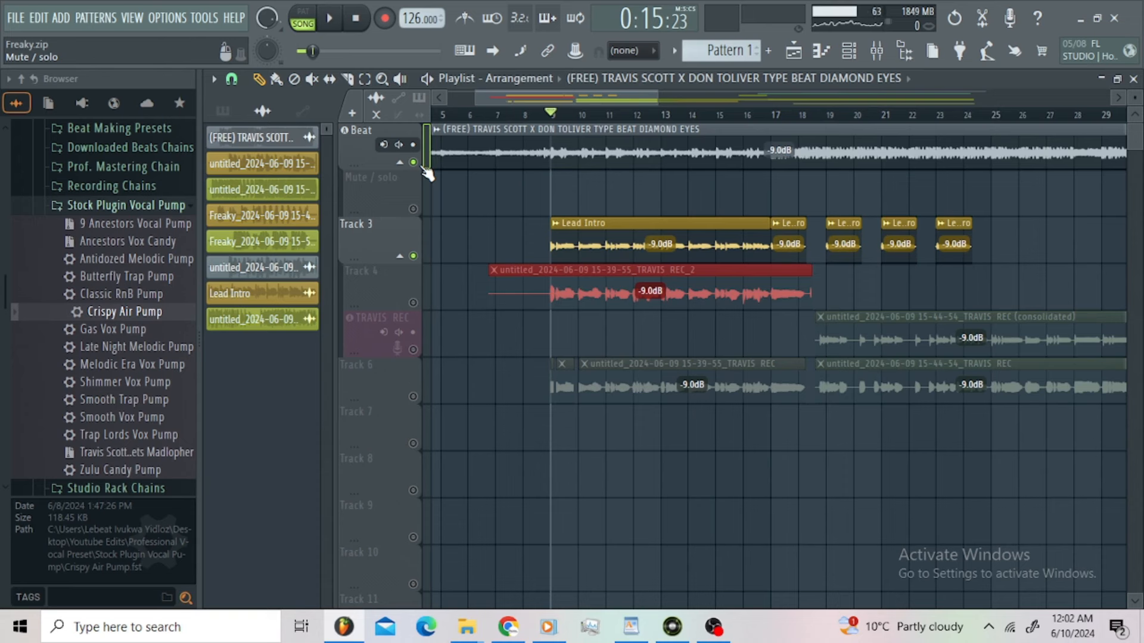
While the song plays, load Fruity Soft Clipper on the Beat mixer track, adjust its threshold and set its post gain to 82%.
key("space")
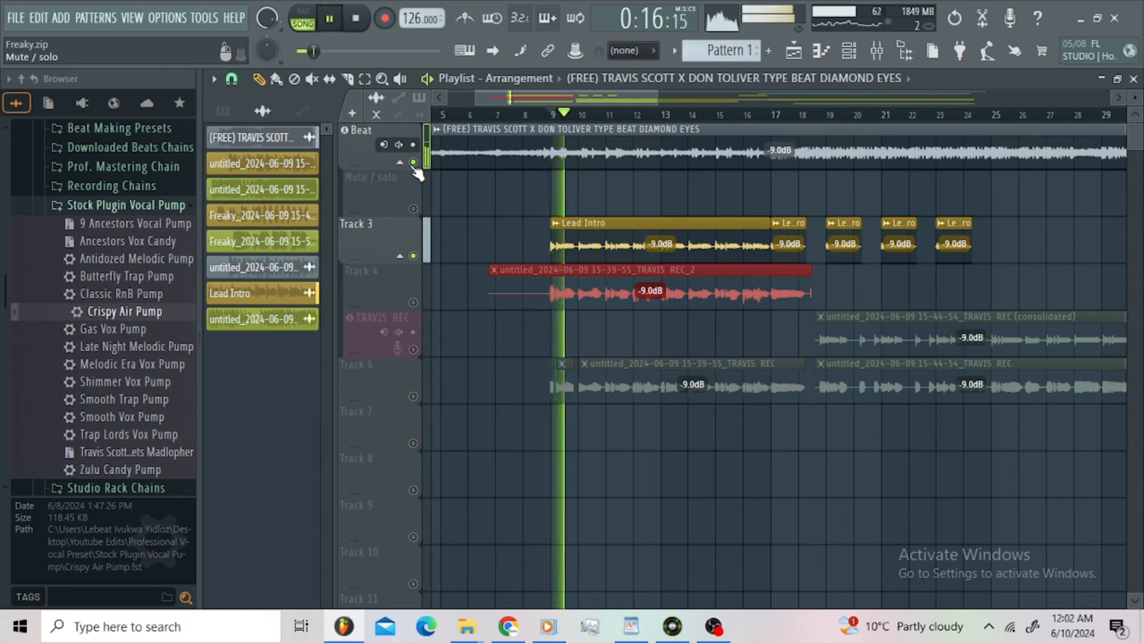
key("F9")
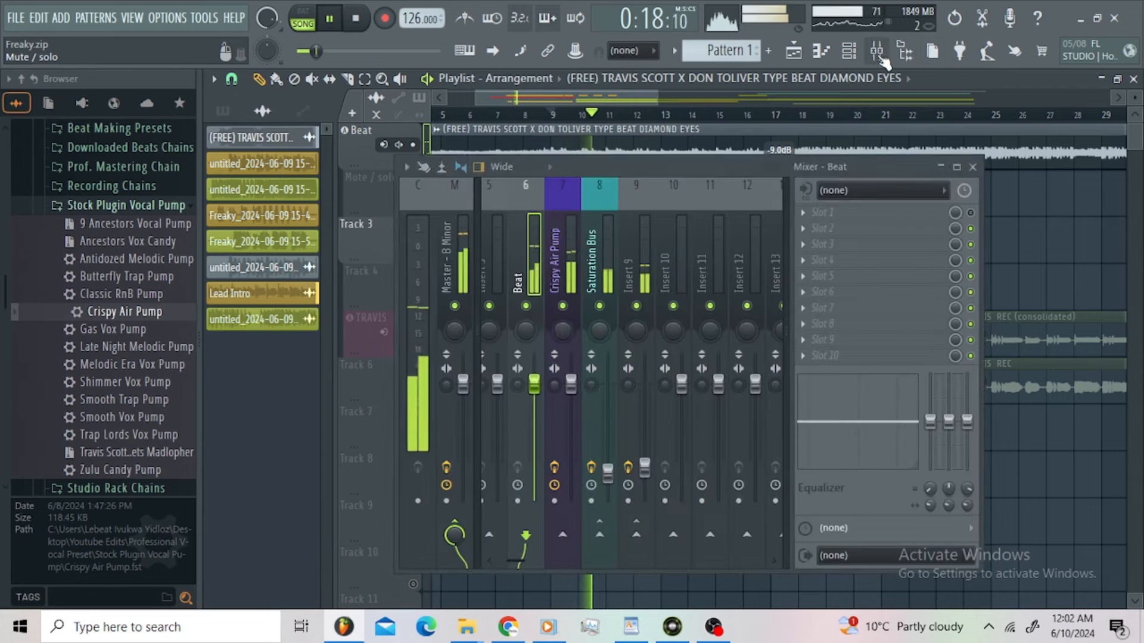
left_click(554, 262)
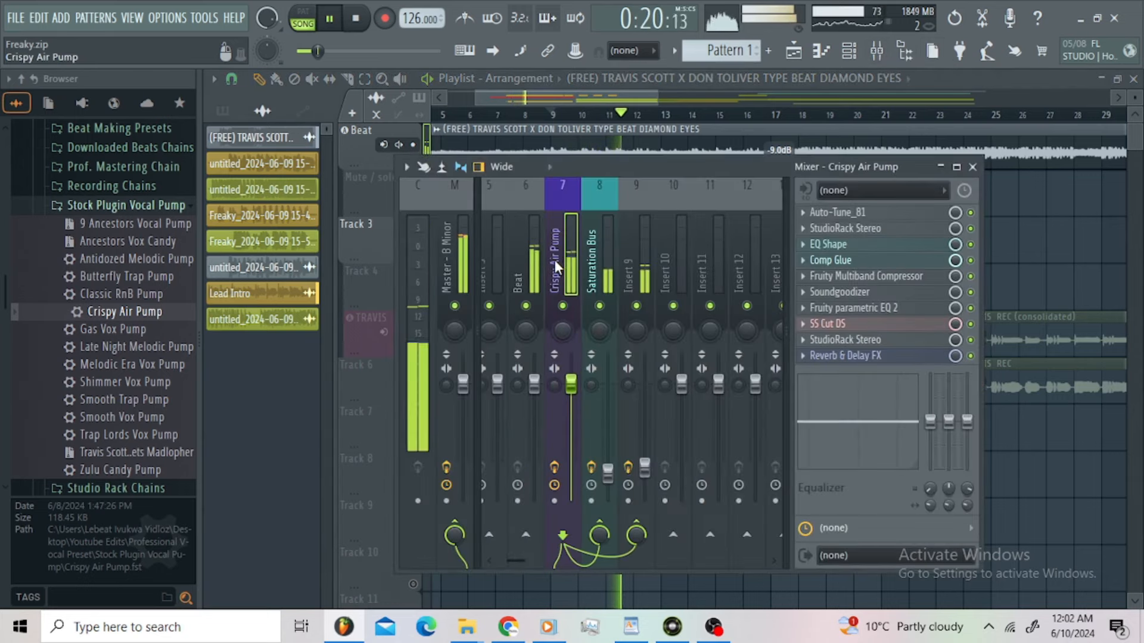
left_click(532, 275)
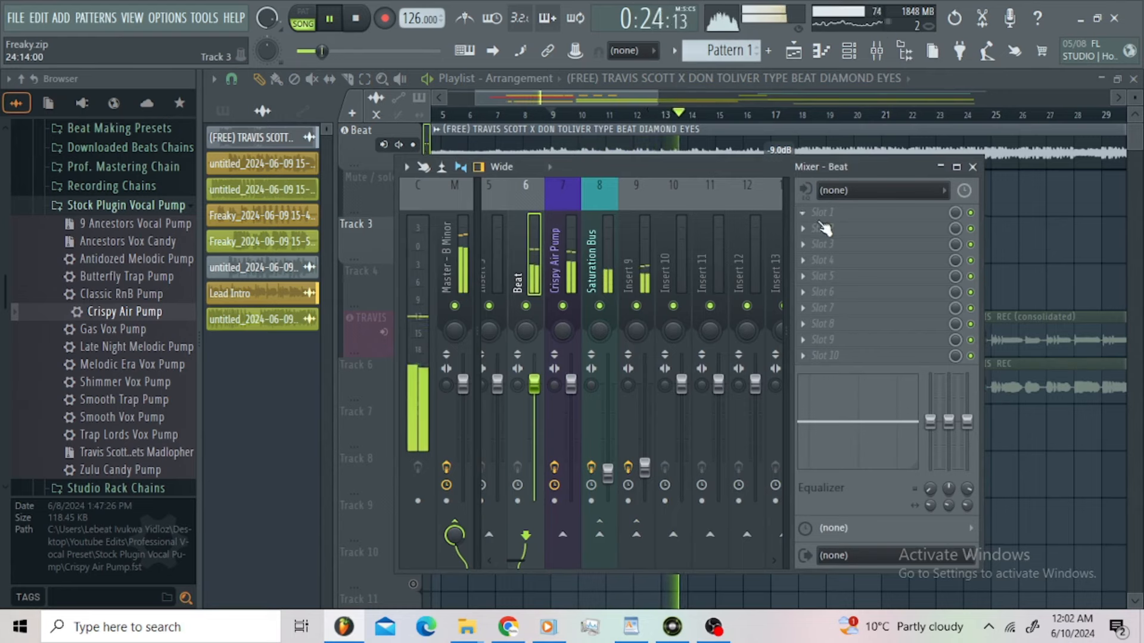
left_click(803, 213)
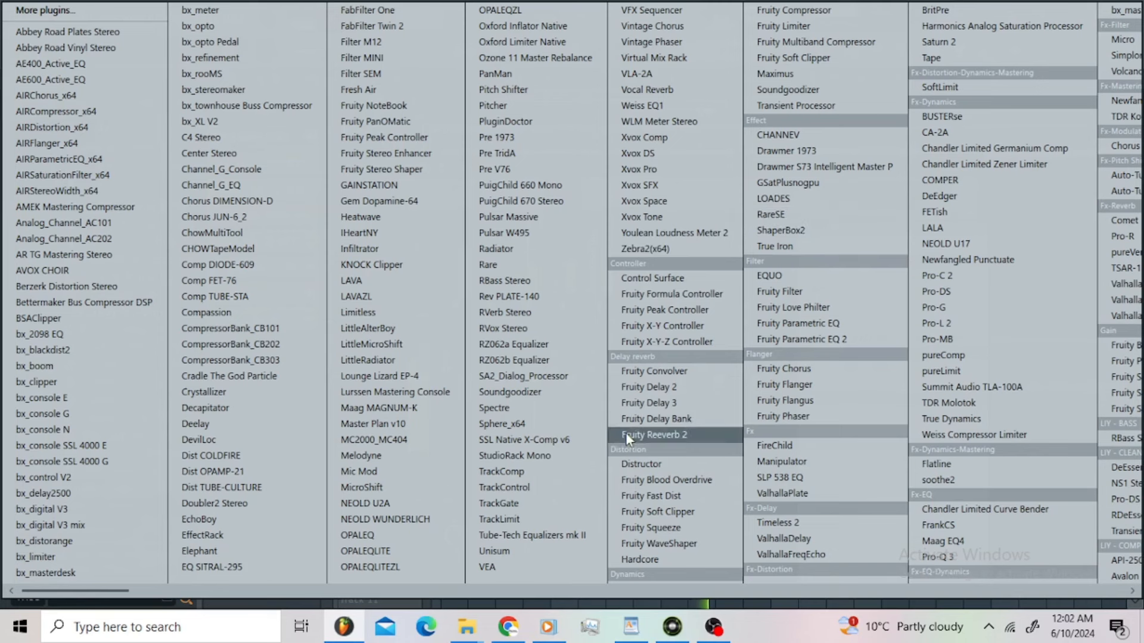
left_click(814, 59)
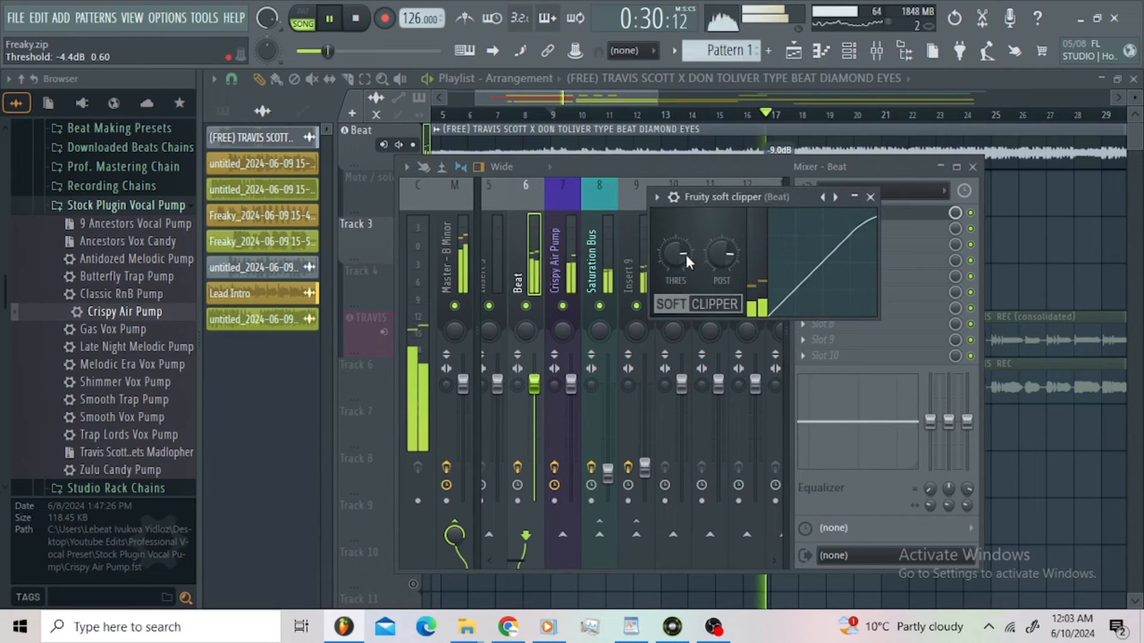
left_click_drag(674, 266, 674, 273)
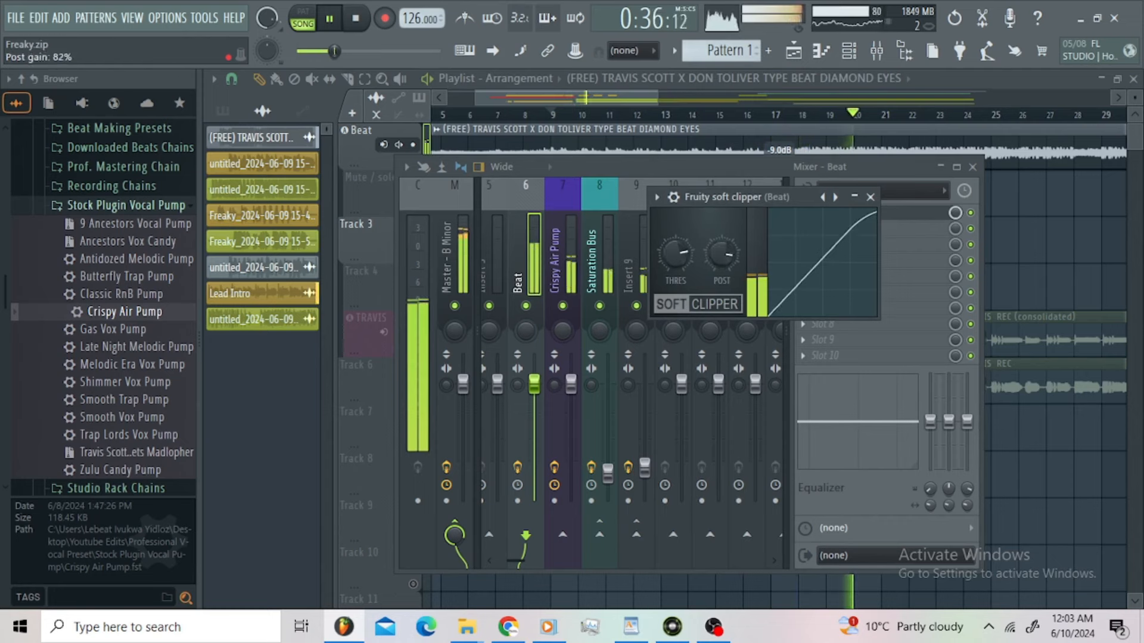
left_click(858, 198)
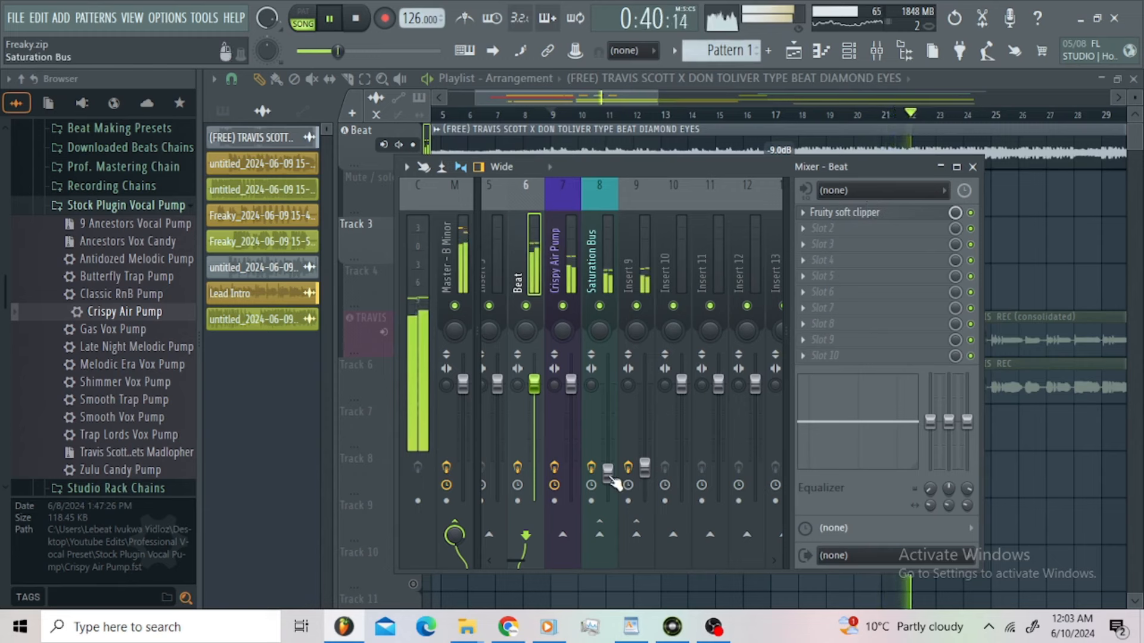
Raise the Saturation Bus mixer volume to 29% (-19.9 dB) and stop playback.
left_click_drag(608, 473, 607, 466)
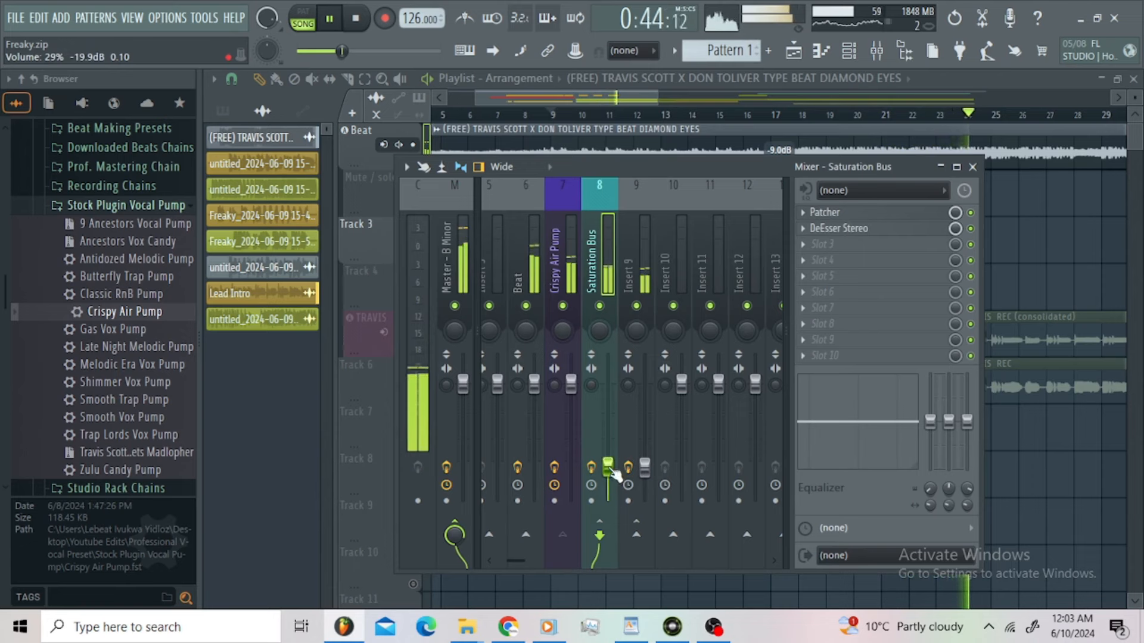
key("space")
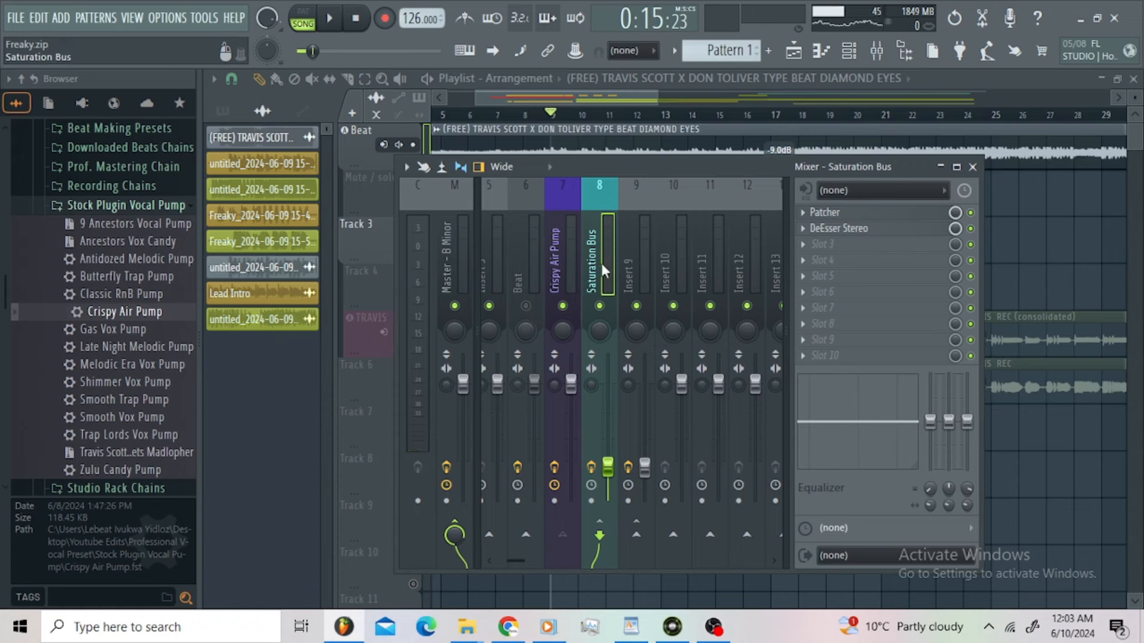
Rename the Insert 9 mixer track to "1176 P Comp" and color it teal.
left_click(628, 273)
right_click(627, 275)
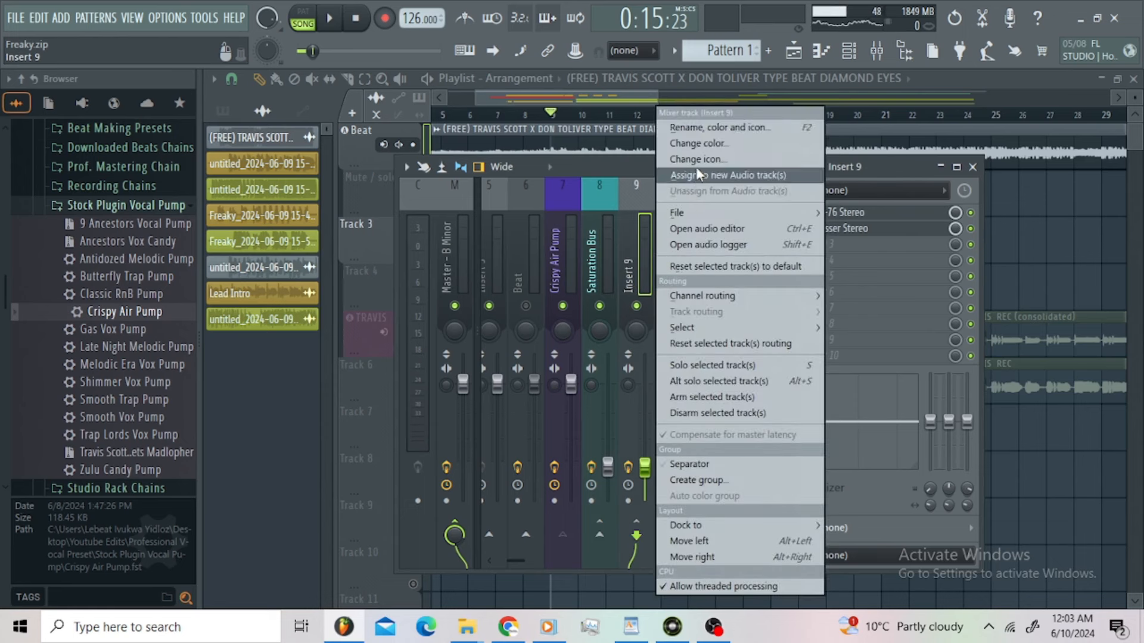
left_click(720, 129)
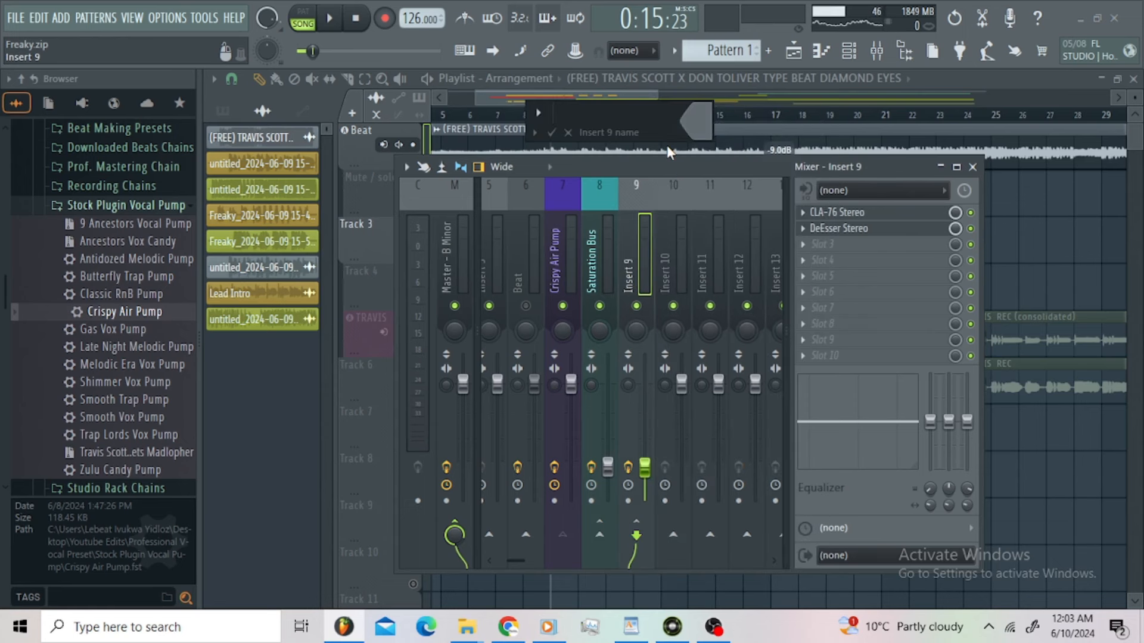
type("1176 P")
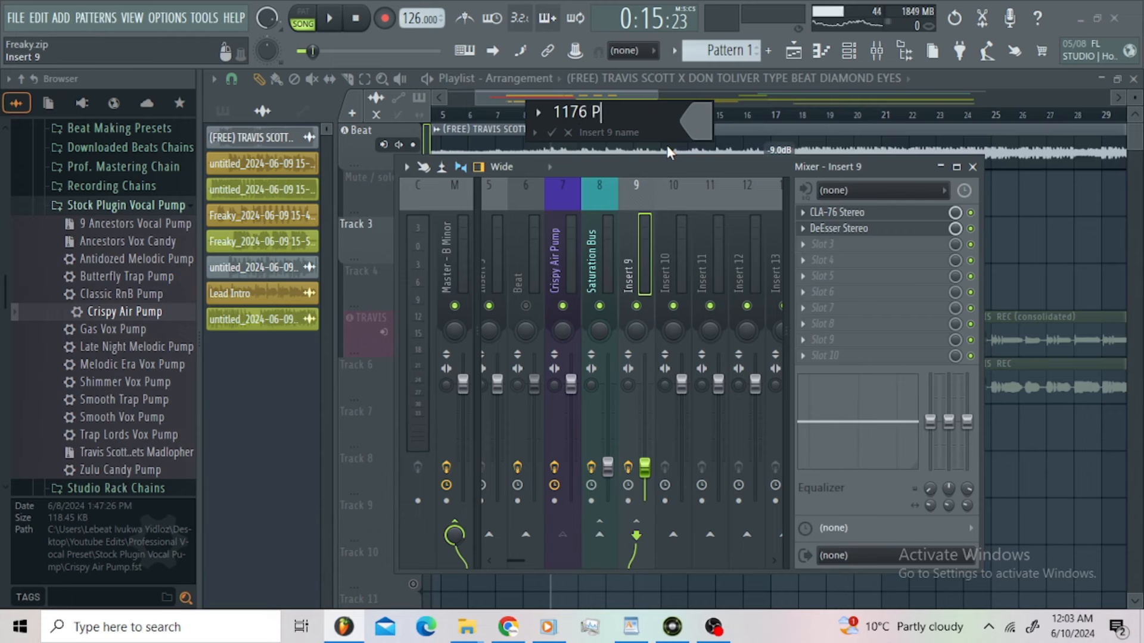
type(" Comp")
left_click(679, 123)
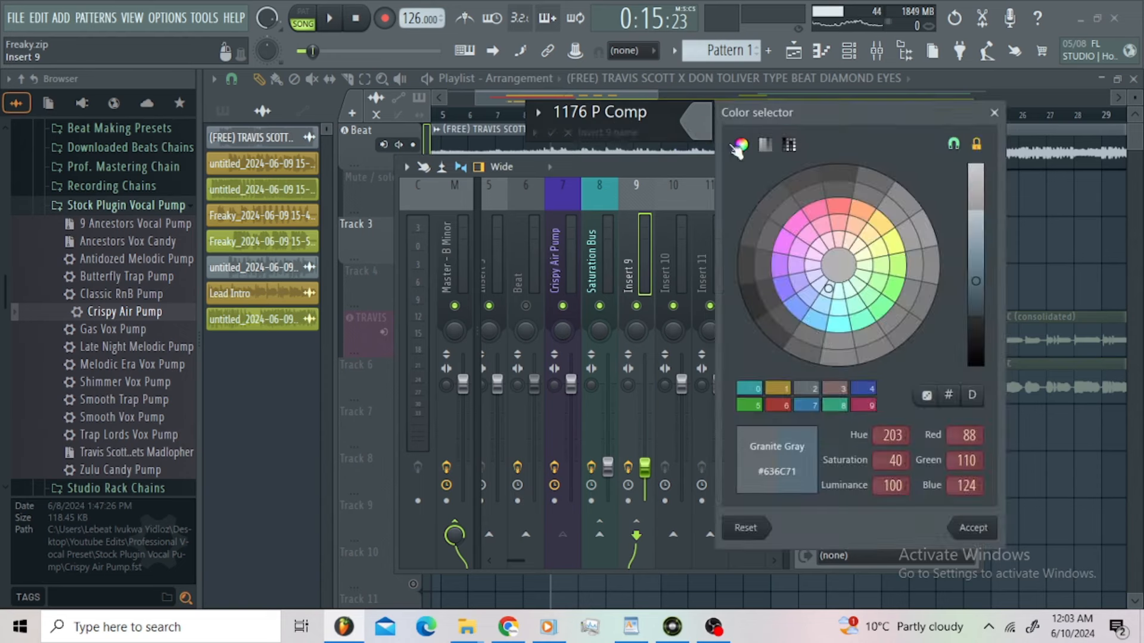
left_click(844, 332)
key("Return")
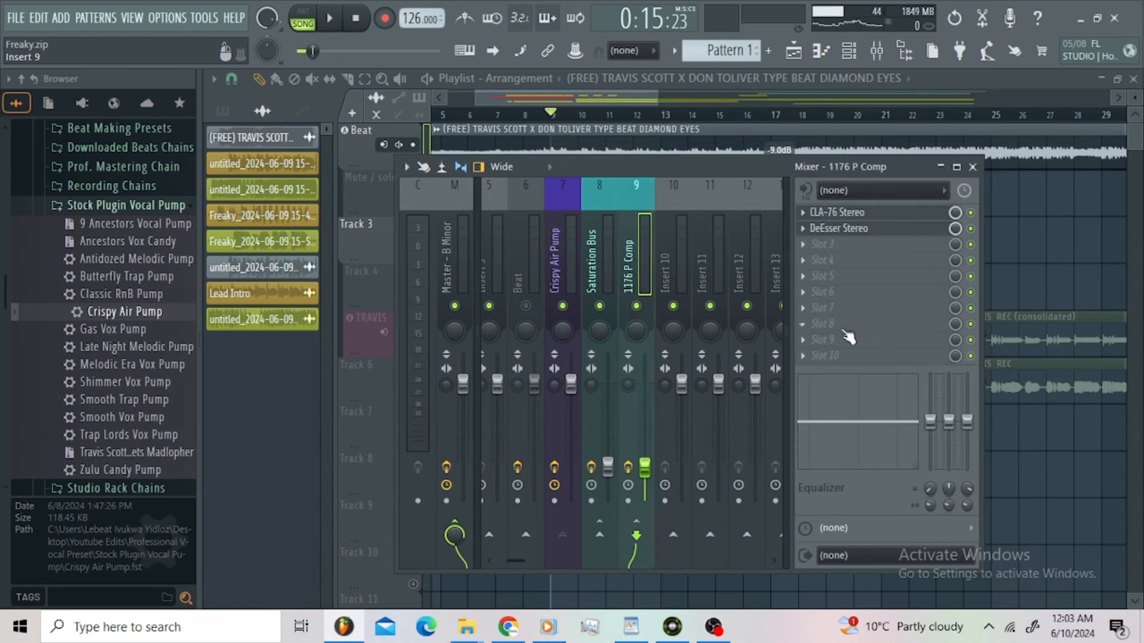
Bypass every effect after Auto-Tune_81 on the Crispy Air Pump mixer track and review the Auto-Tune settings.
left_click(572, 274)
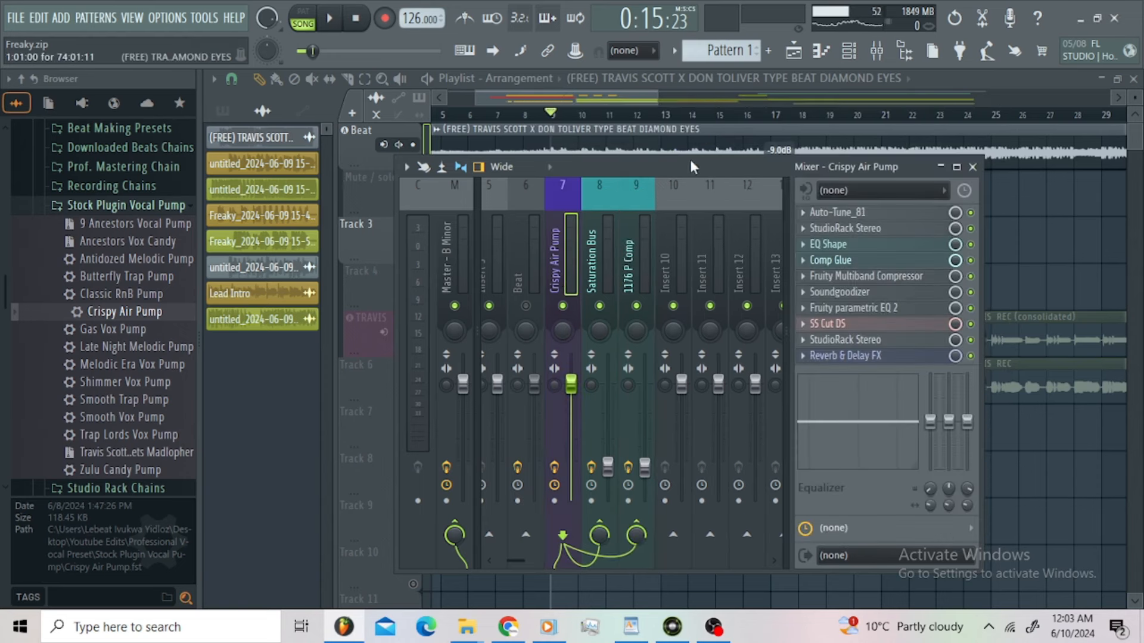
left_click_drag(970, 356, 976, 251)
left_click(888, 213)
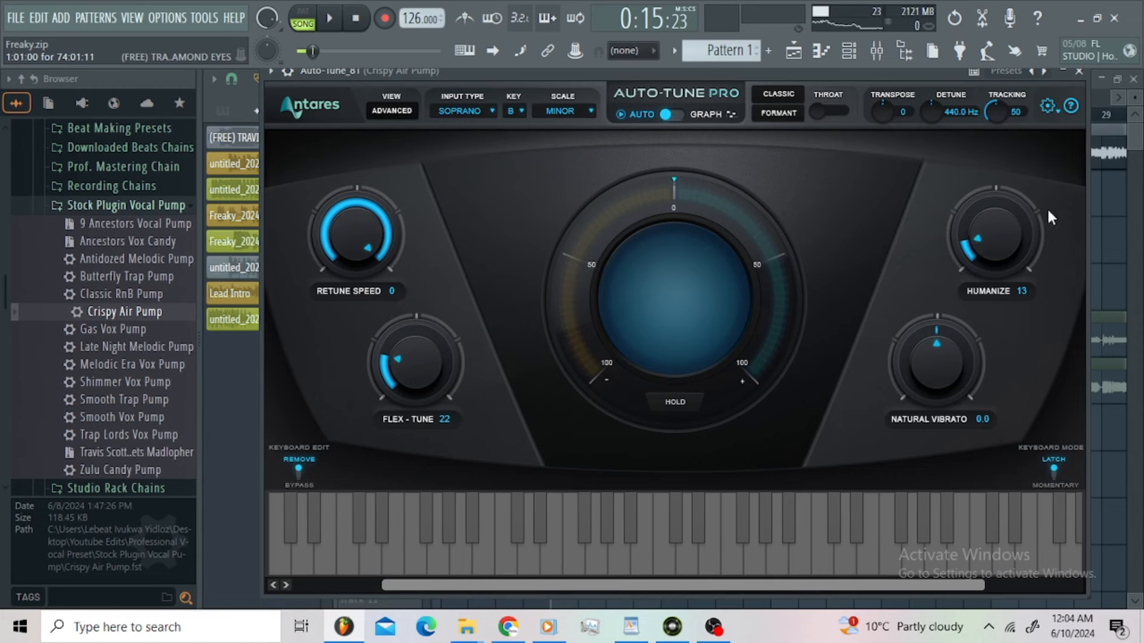
left_click(1075, 73)
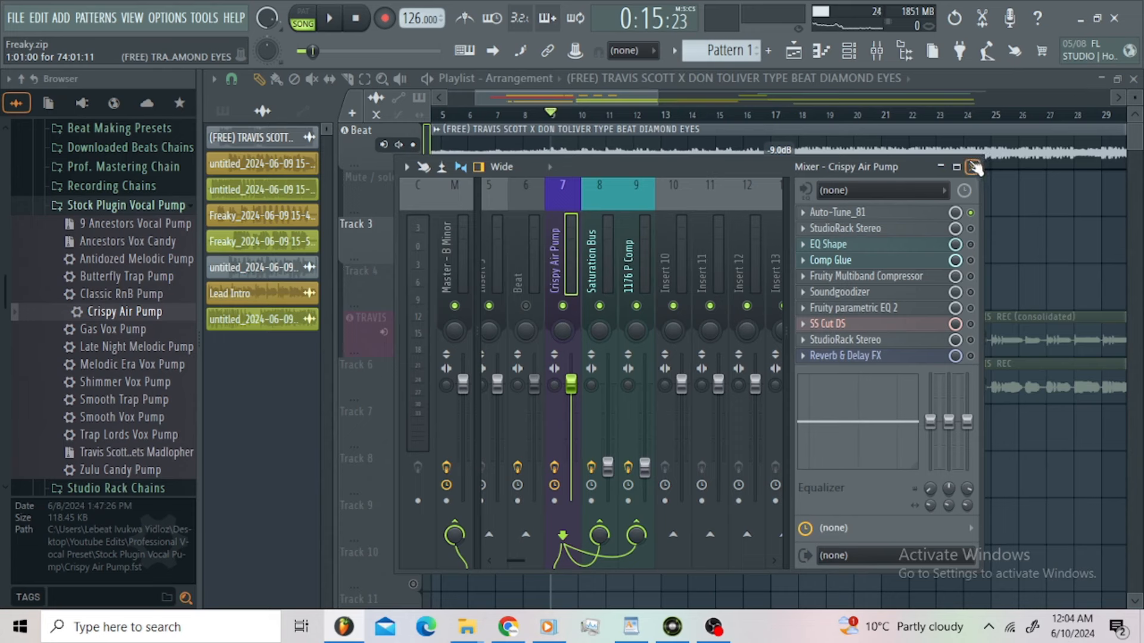
Enable and open the first StudioRack Stereo on Crispy Air Pump, and bypass its Doubler2, C6 and NLS Channel modules.
left_click(920, 230)
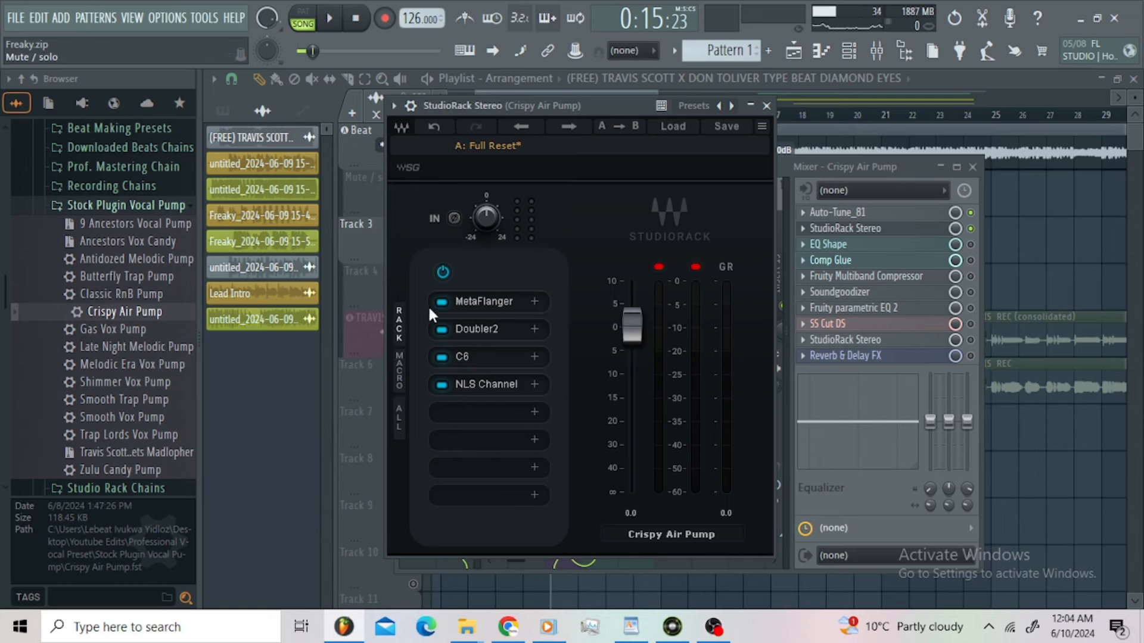
left_click(442, 331)
left_click(441, 386)
Set the MetaFlanger mix to 30 in the StudioRack chain and close the module.
left_click(496, 304)
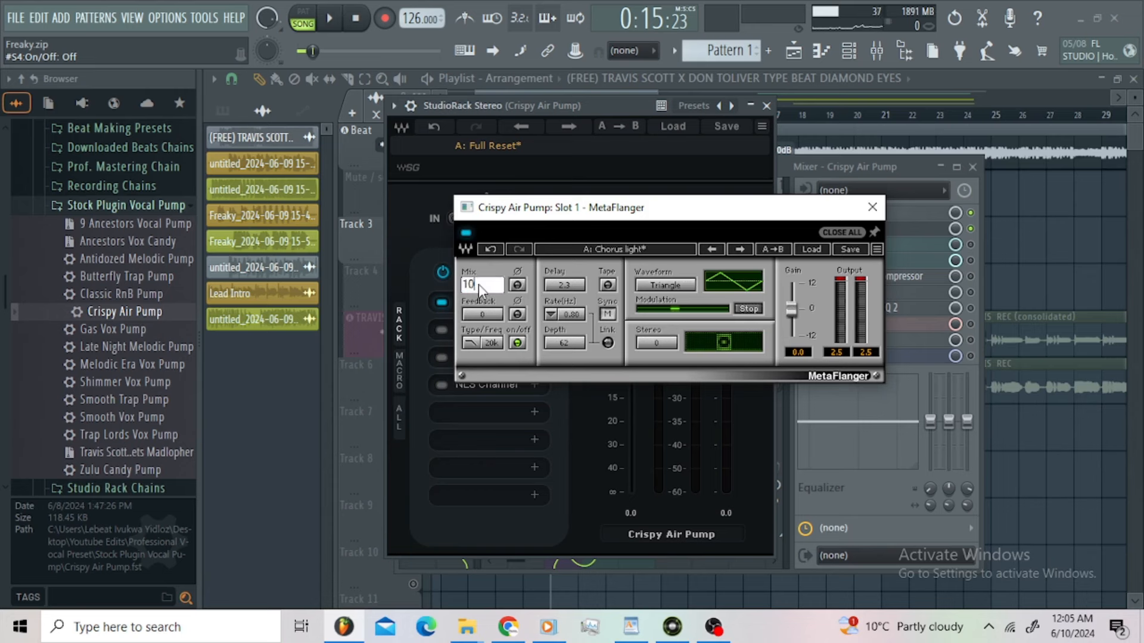
key("BackSpace")
key("BackSpace")
type("30")
key("Return")
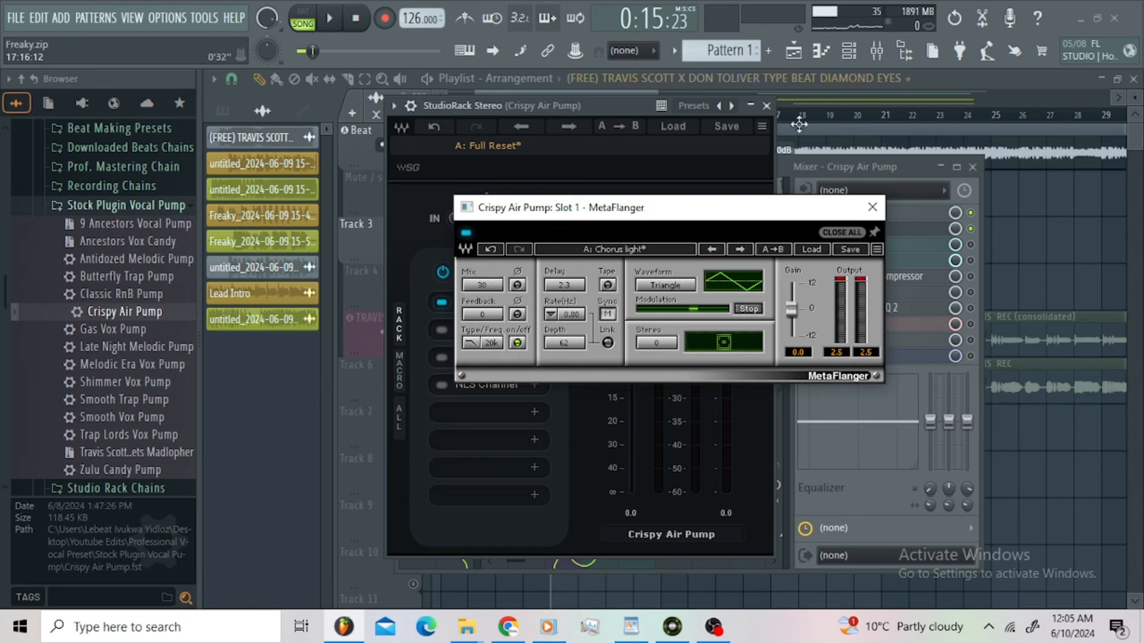
left_click(873, 207)
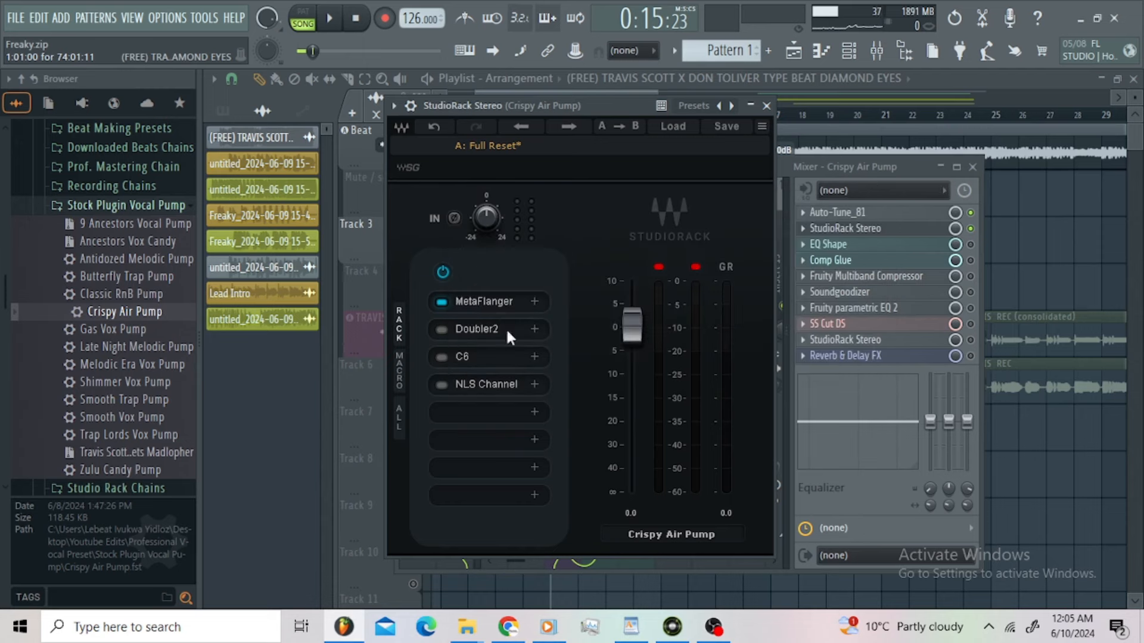
Enable Doubler2 in the StudioRack chain and review its settings while the vocal and beat play.
left_click(506, 327)
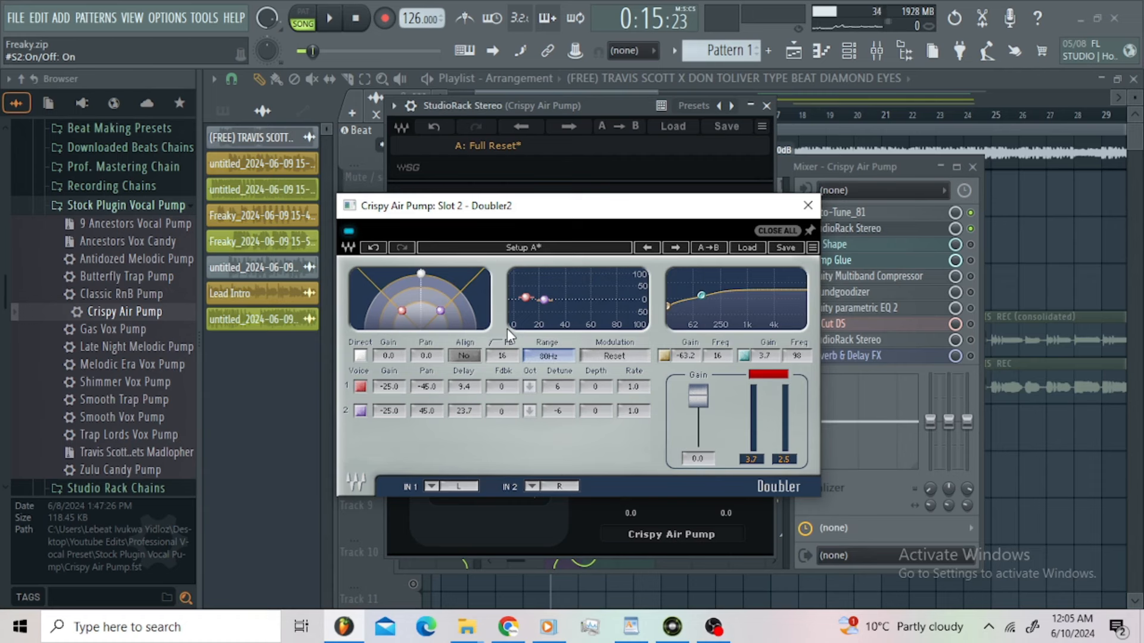
left_click(328, 18)
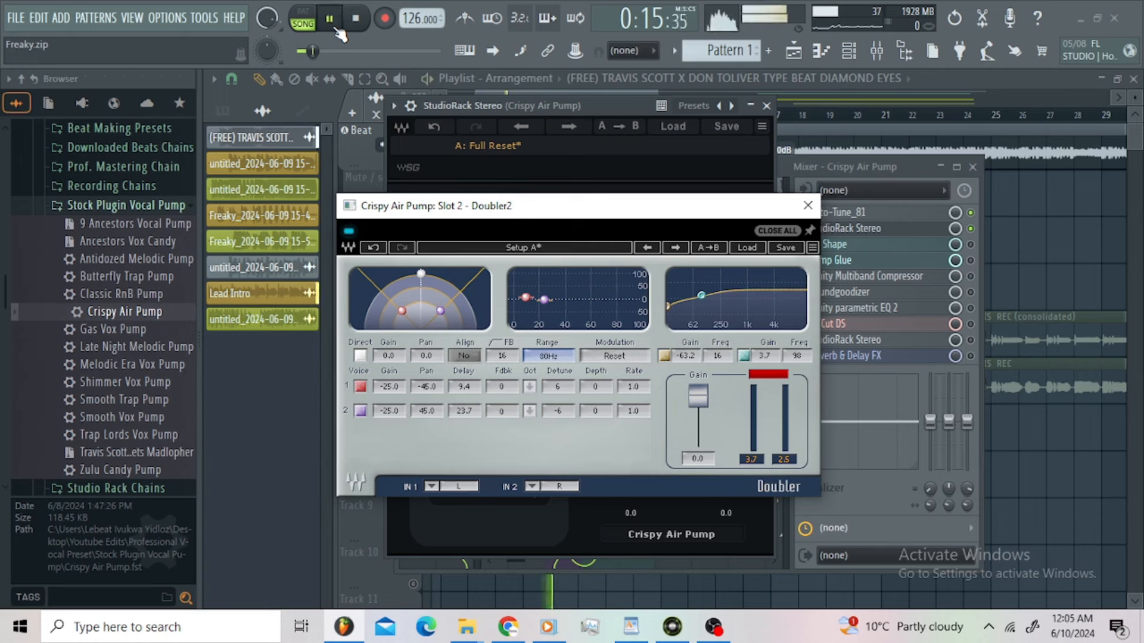
left_click(616, 105)
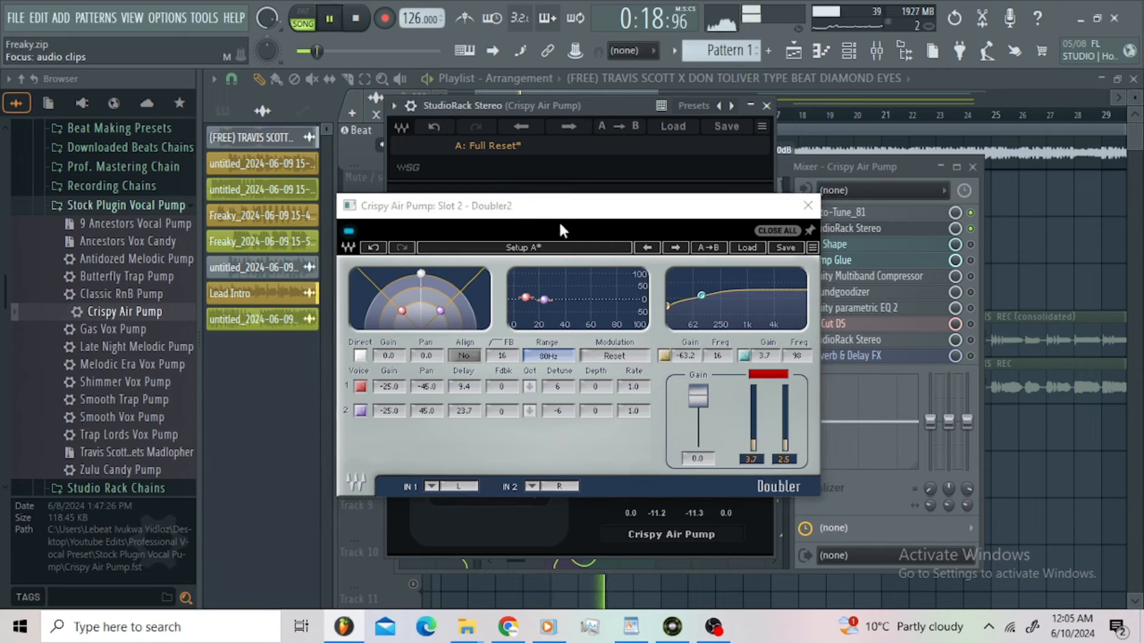
left_click(825, 205)
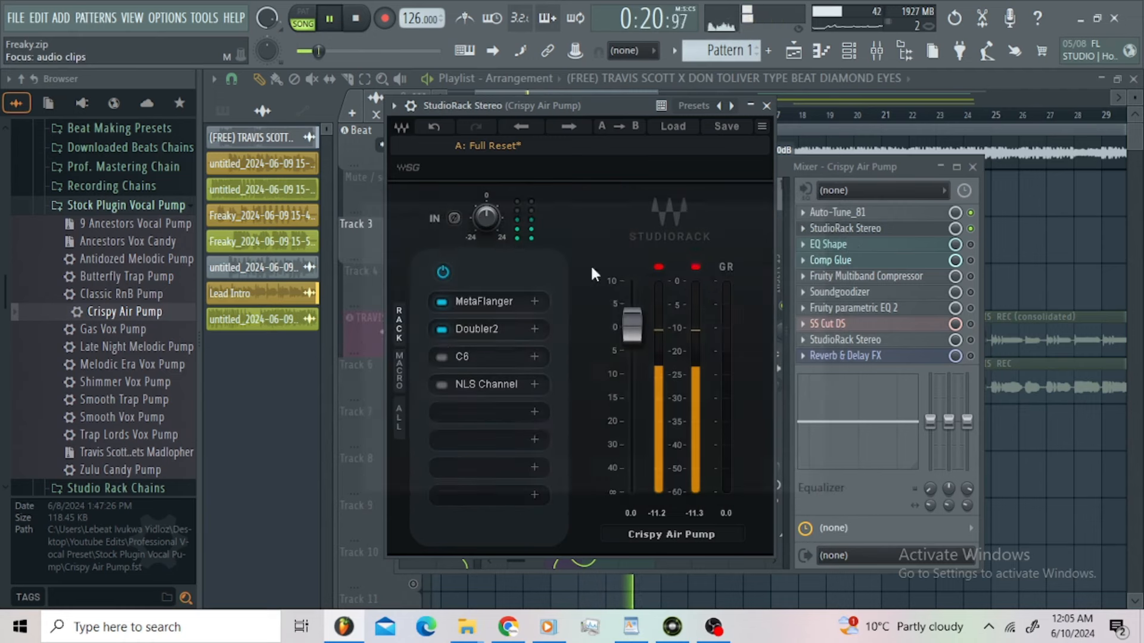
Compare the vocal with MetaFlanger and Doubler2 bypassed and re-enabled during playback, and stop the song.
left_click(441, 329)
left_click(442, 301)
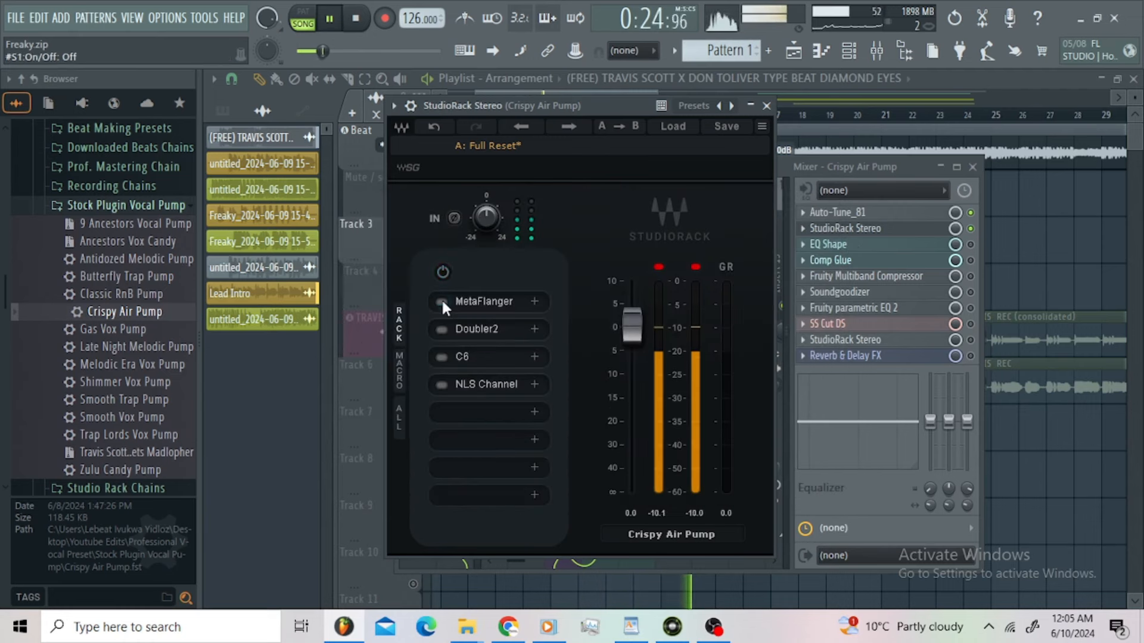
left_click(442, 300)
left_click(440, 331)
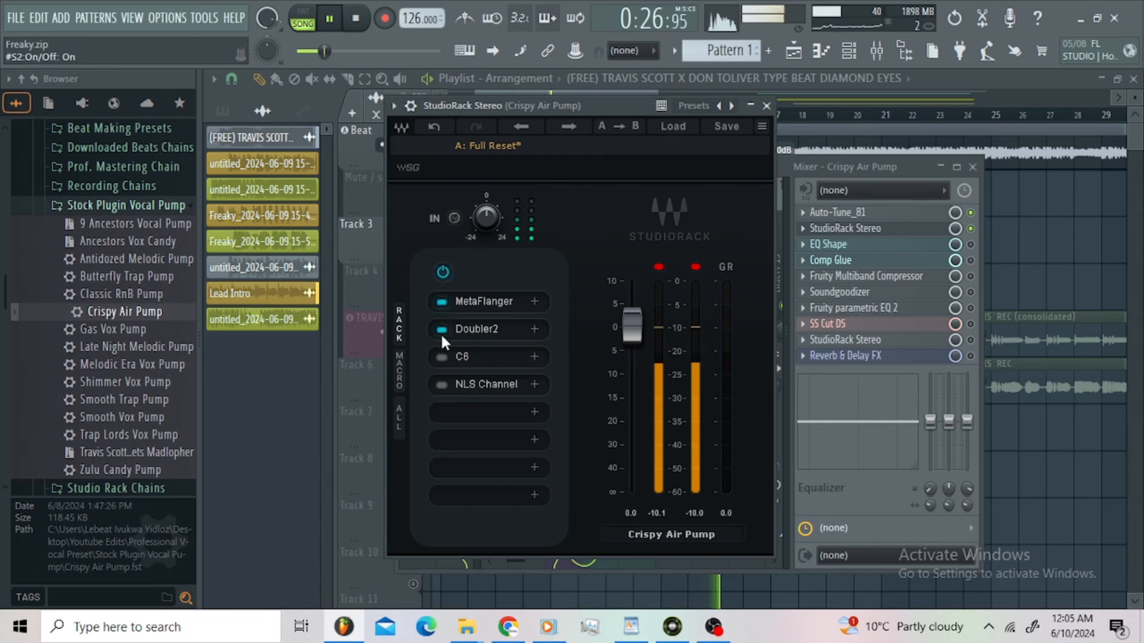
key("space")
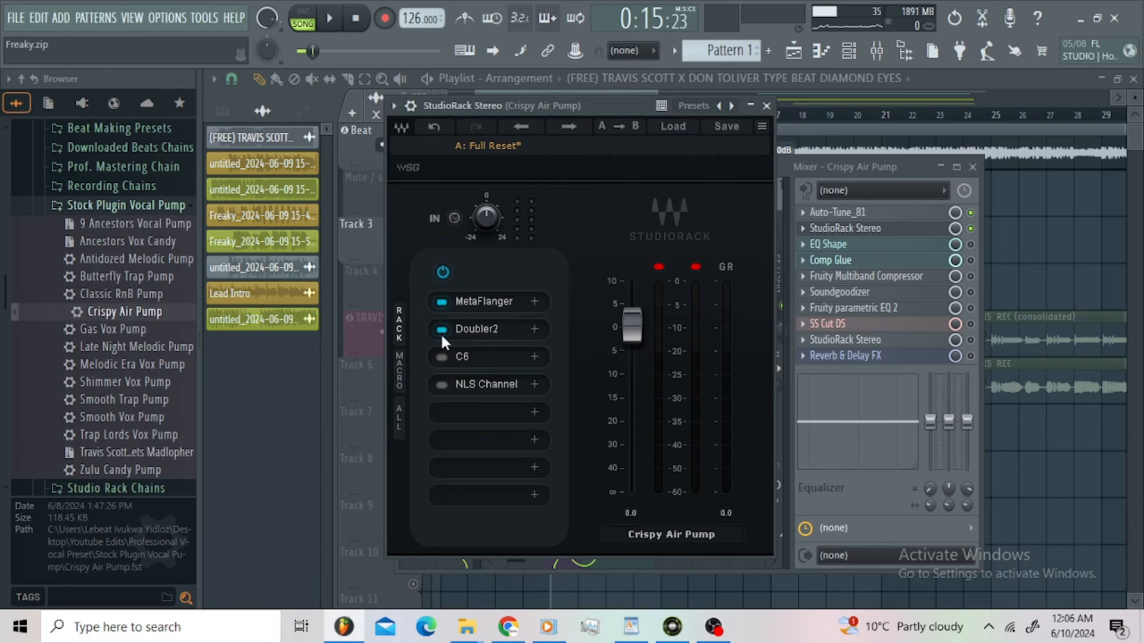
Enable the C6 module in the StudioRack chain and open its multiband compressor settings.
left_click(440, 356)
left_click(462, 356)
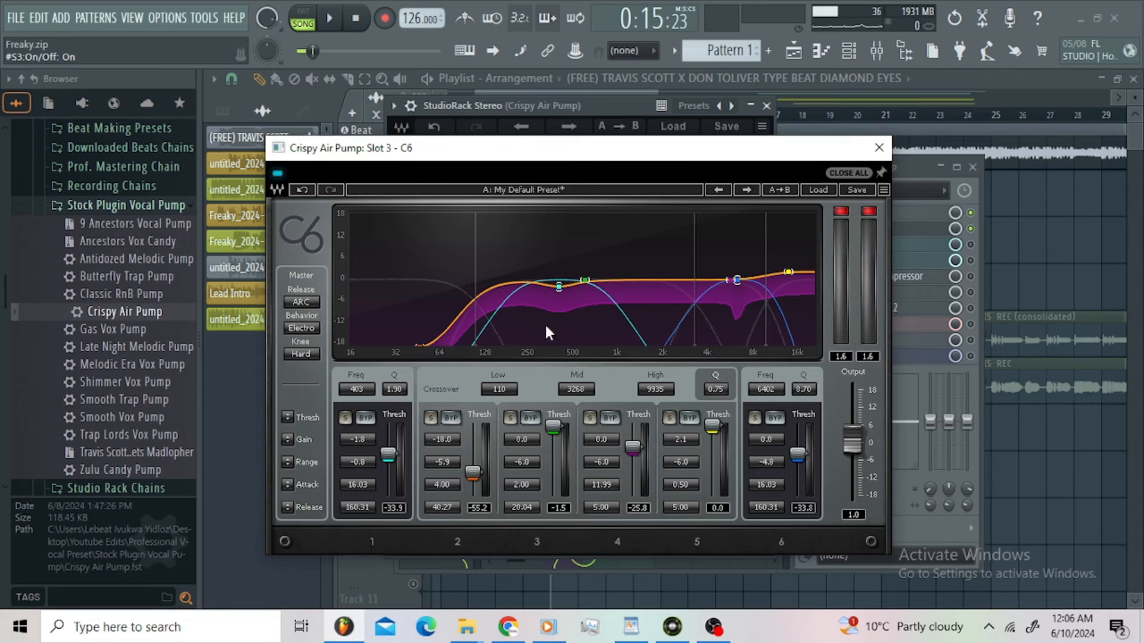
Solo band 1 of the C6 around 403 Hz to hear it during playback, and unsolo it after stopping.
left_click(344, 417)
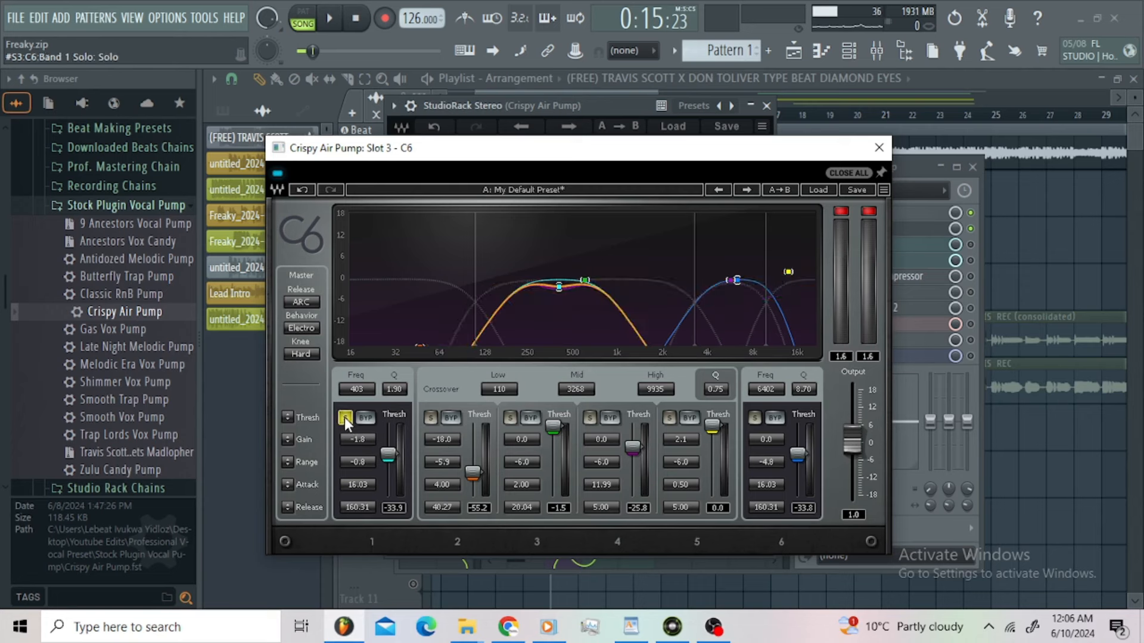
key("space")
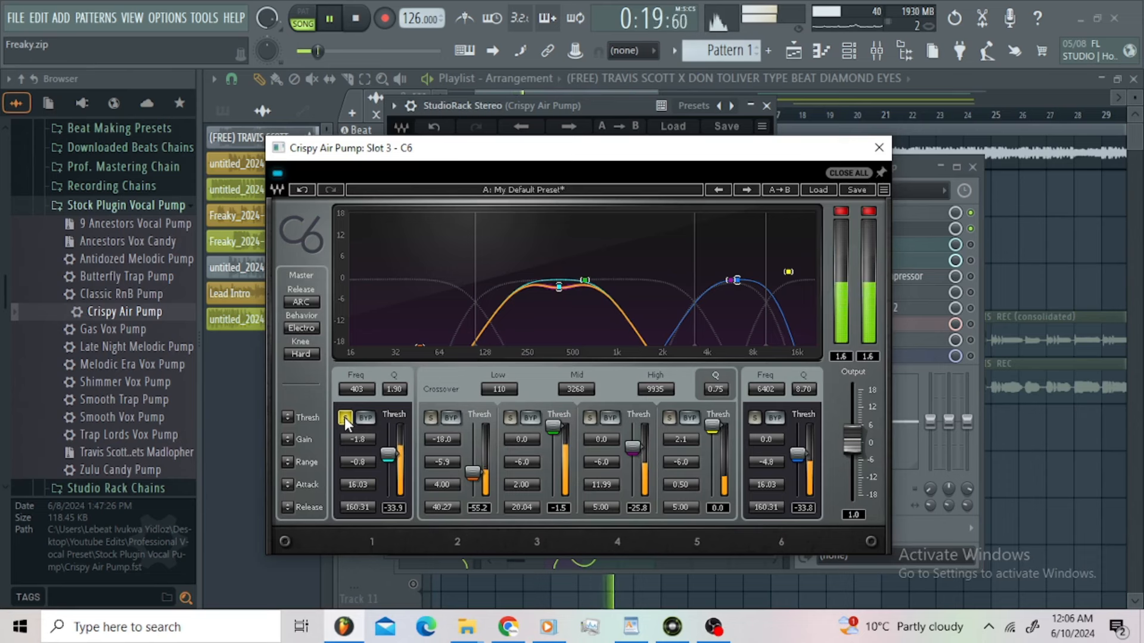
key("space")
left_click(344, 417)
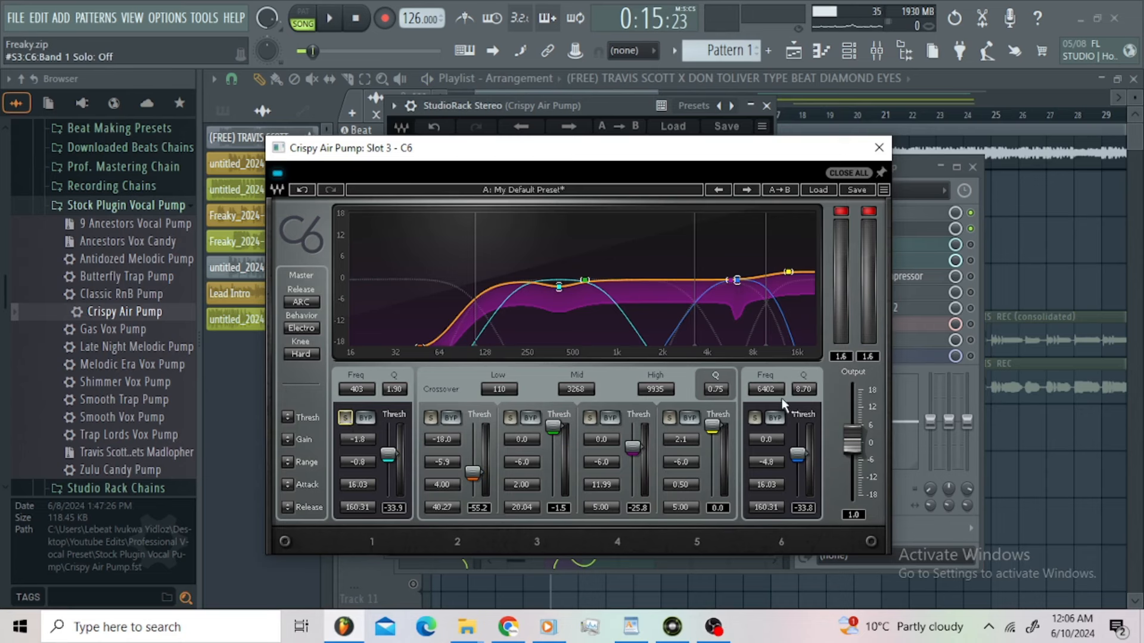
Solo band 6 of the C6 around 6402 Hz to hear it during playback, and unsolo it after stopping.
left_click(755, 418)
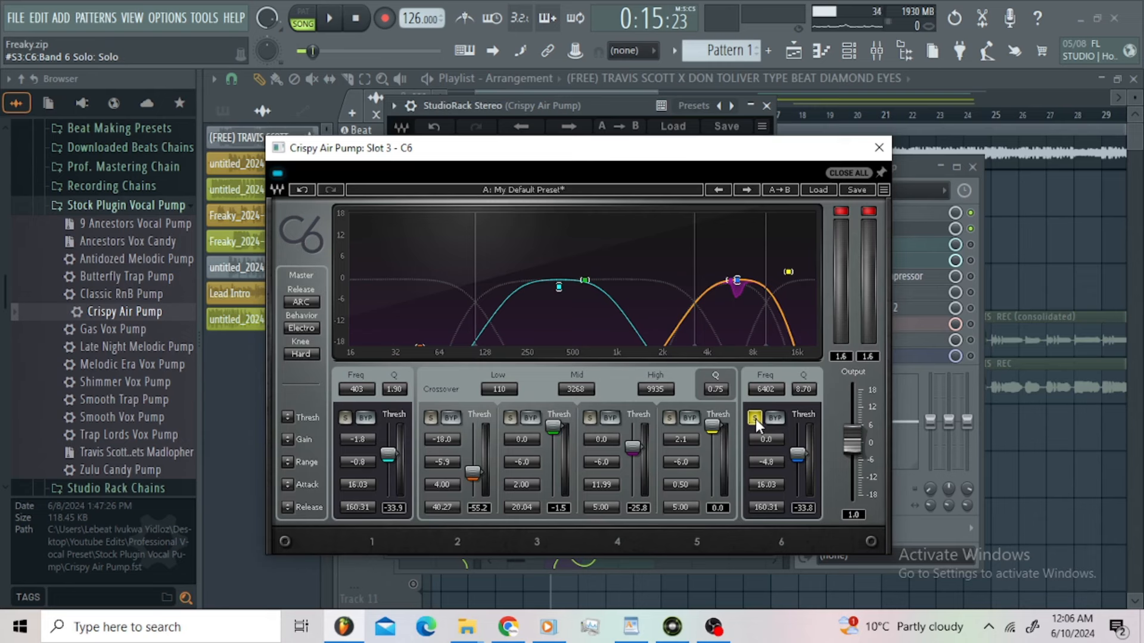
key("space")
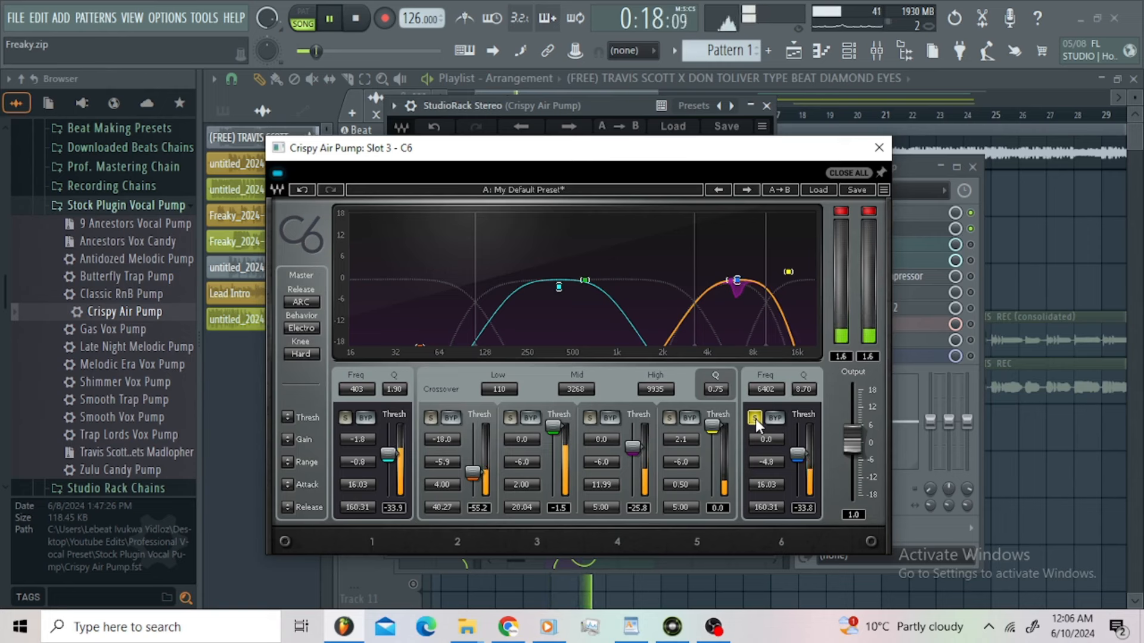
key("space")
left_click(754, 419)
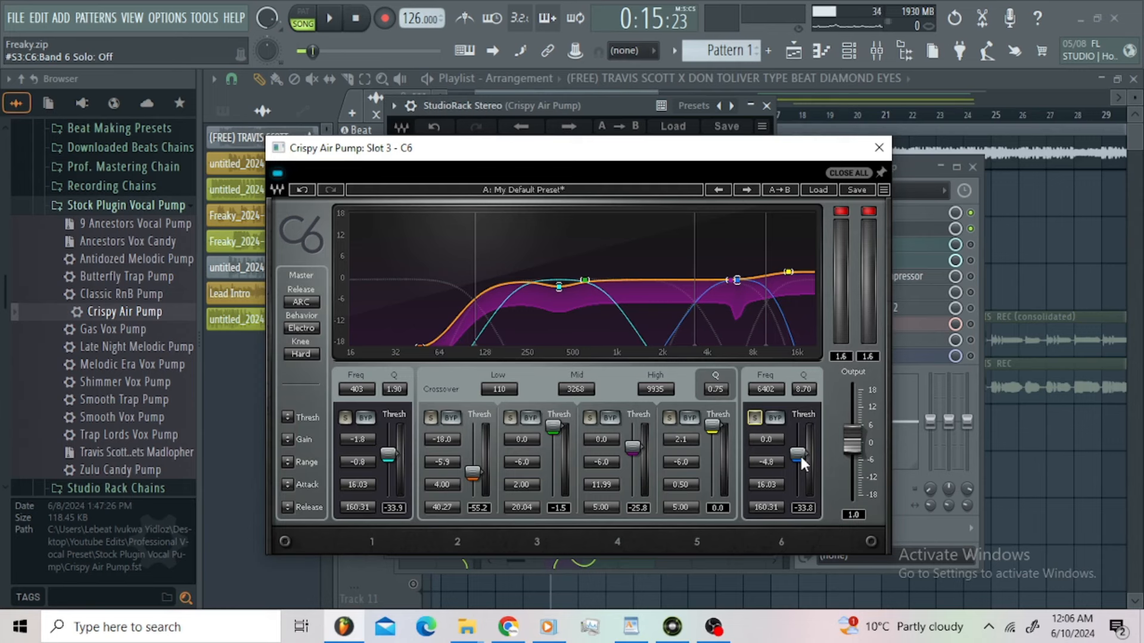
Lower the C6 band 6 threshold to -44.5 dB while the song plays, stop playback and close the module.
key("space")
left_click_drag(799, 458, 799, 463)
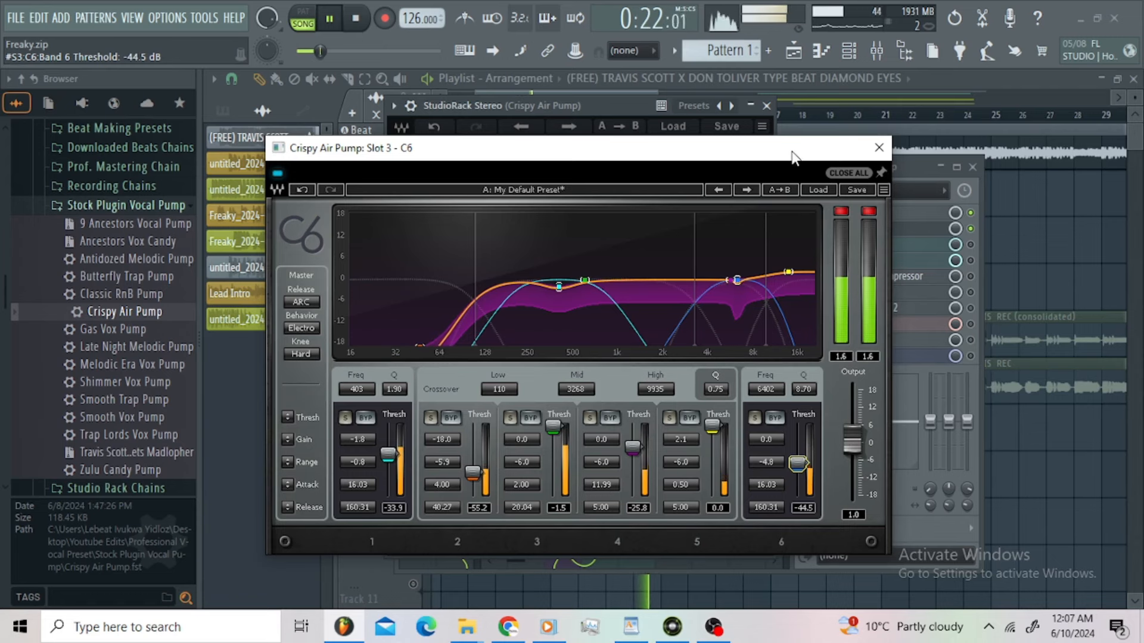
key("space")
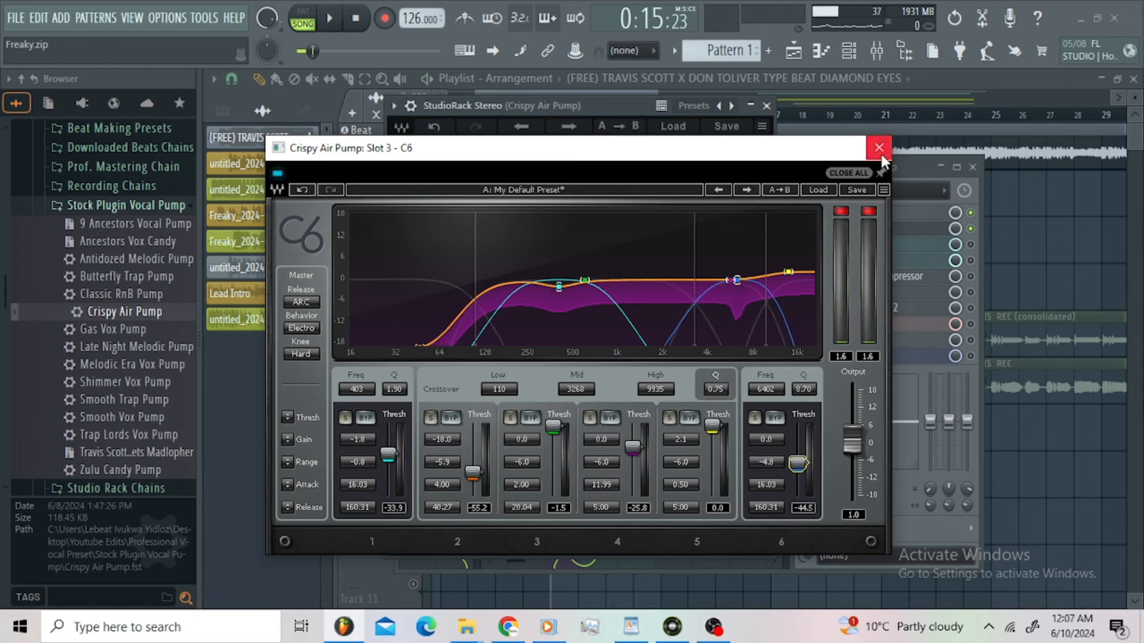
left_click(880, 149)
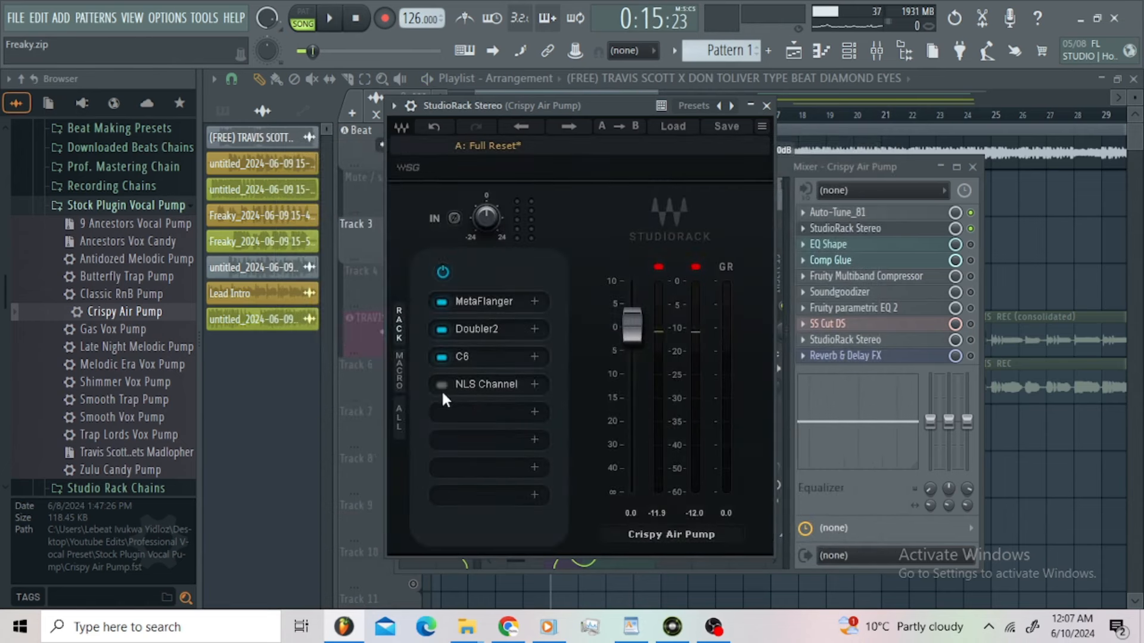
Enable the NLS Channel module in the StudioRack chain, check its drive and output values, and close it.
left_click(510, 384)
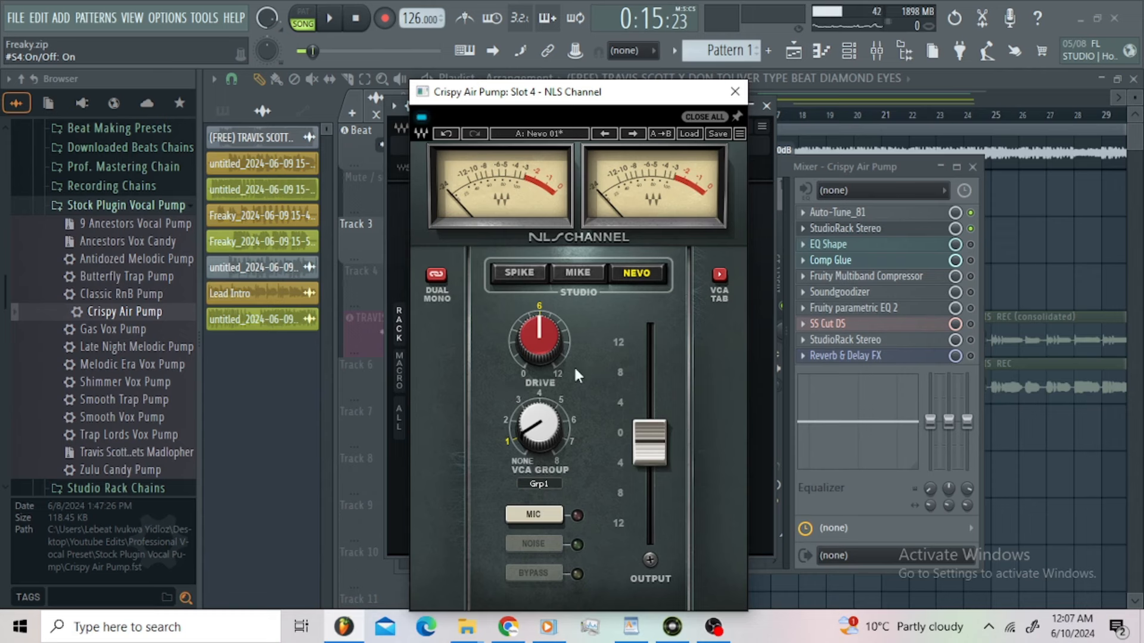
double_click(544, 358)
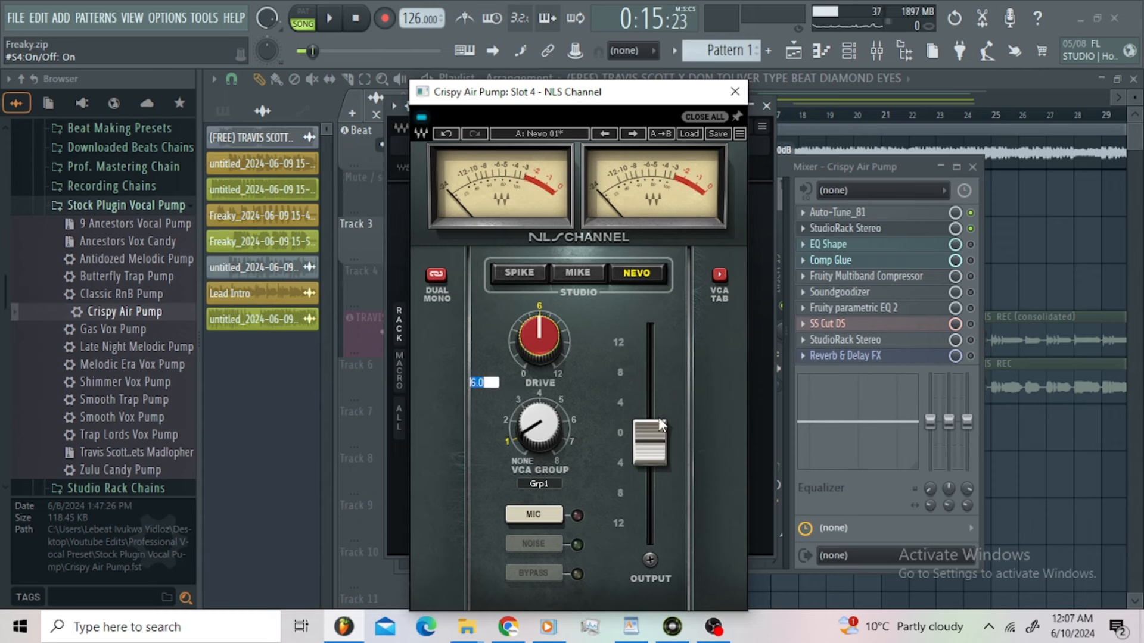
double_click(659, 445)
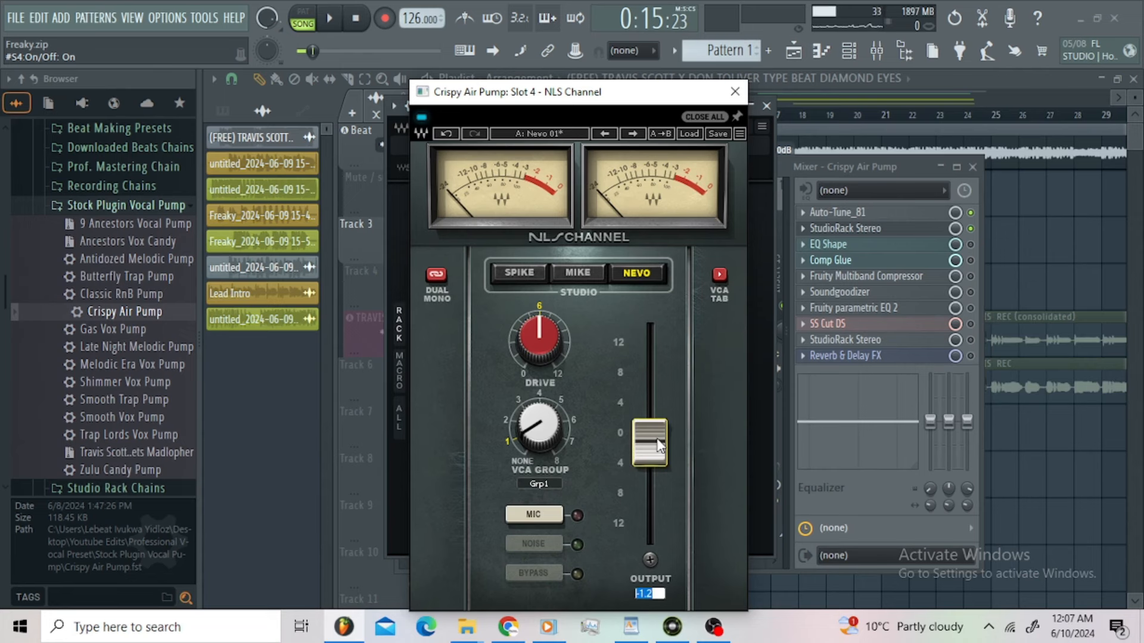
left_click(734, 91)
Compare the vocal with C6 and NLS Channel bypassed and re-enabled during playback, and stop the song.
key("space")
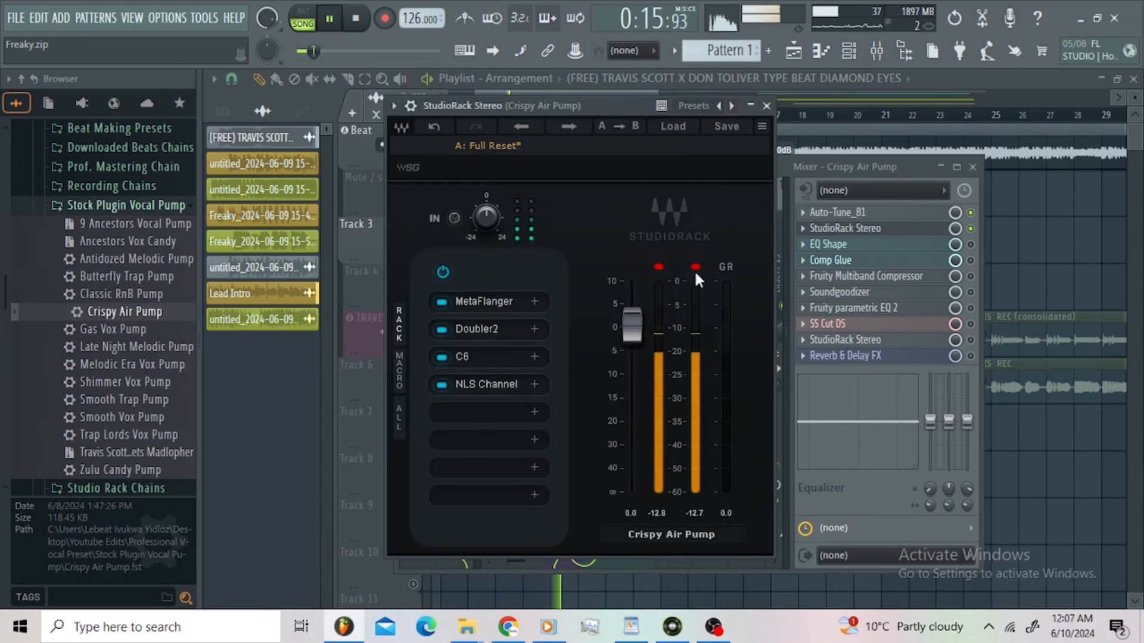
left_click(441, 356)
left_click(442, 384)
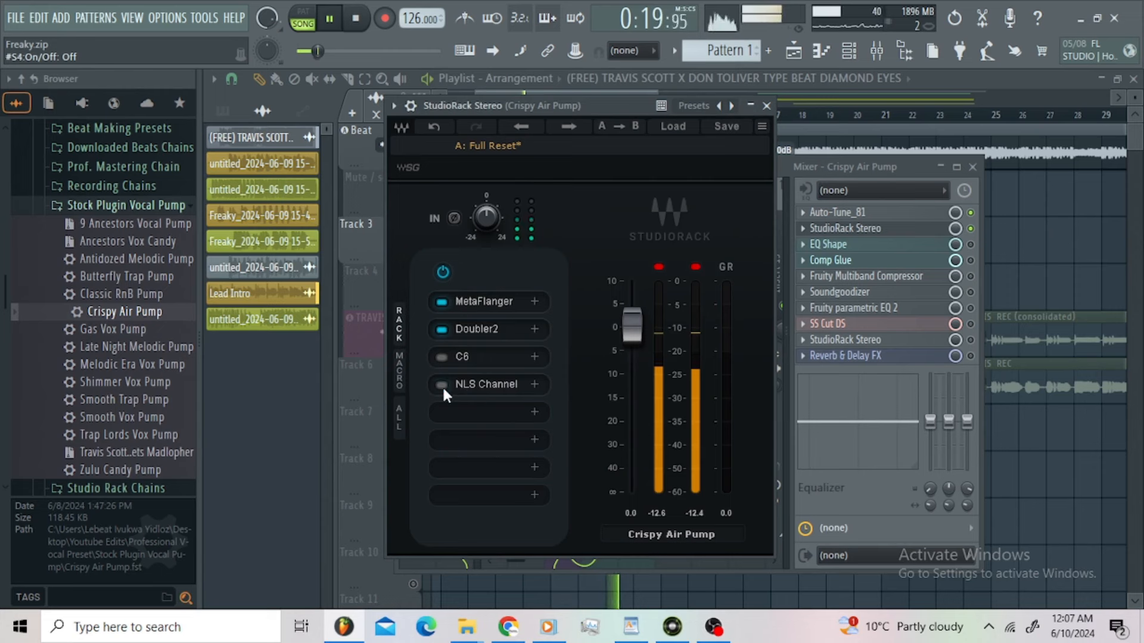
left_click(442, 384)
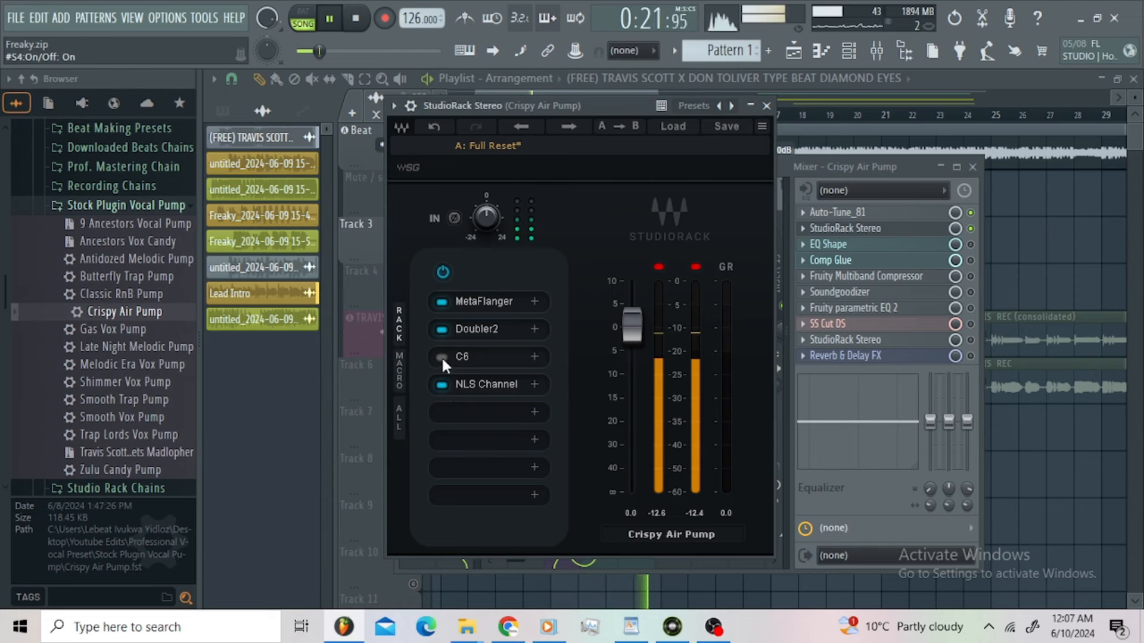
left_click(441, 356)
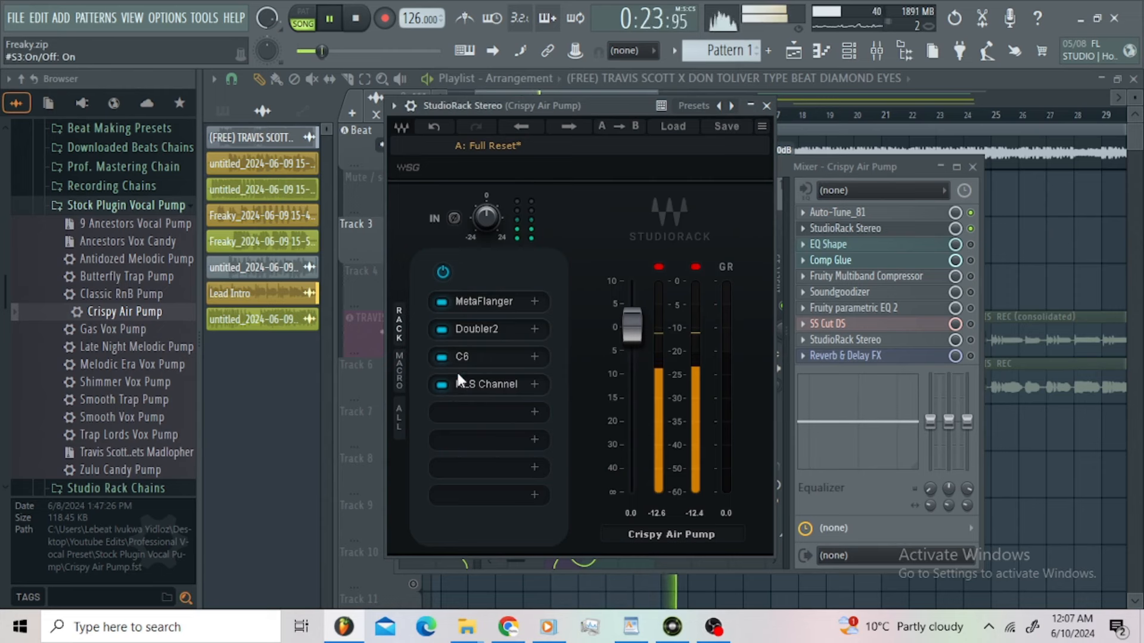
key("space")
Close StudioRack, enable and open EQ Shape, and raise its band 7 high shelf to 12.1 dB.
left_click(767, 106)
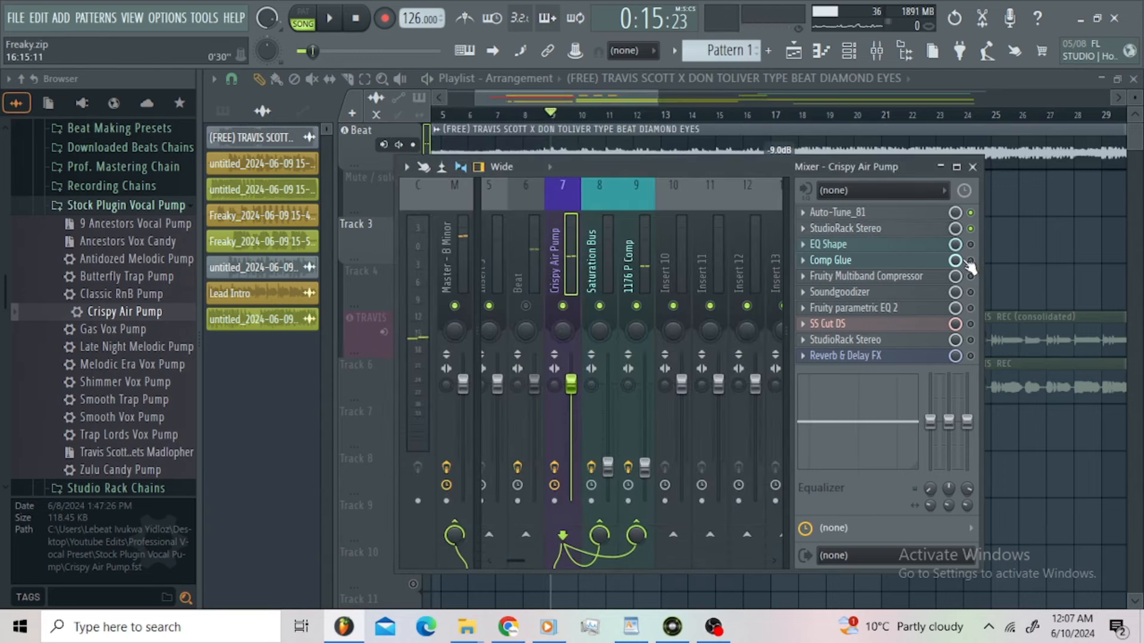
left_click(911, 248)
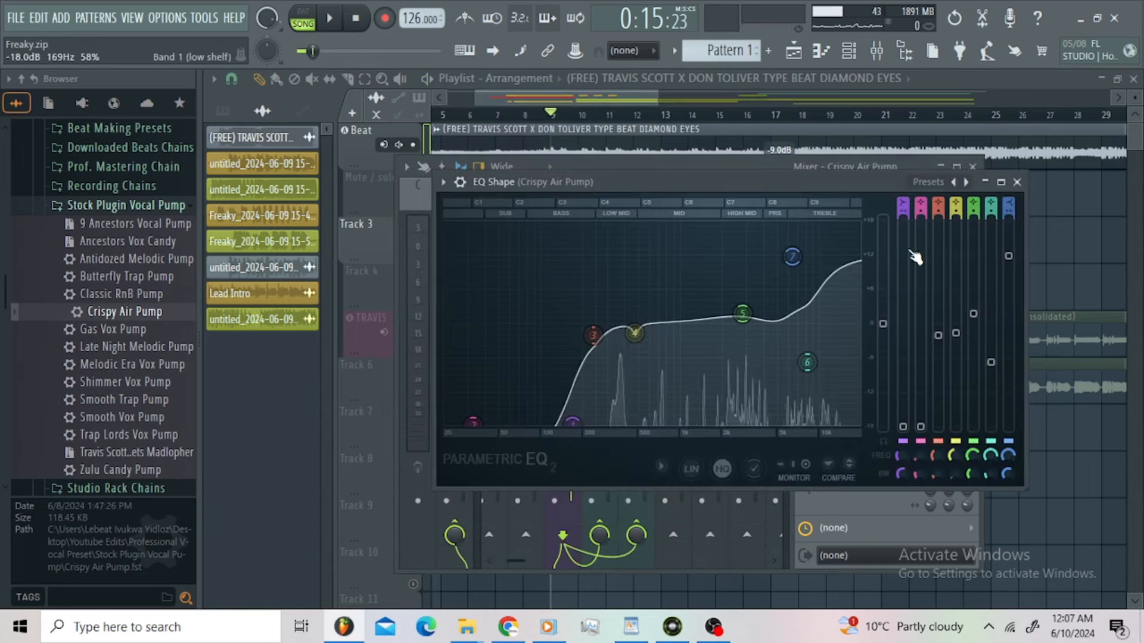
left_click_drag(684, 178, 589, 168)
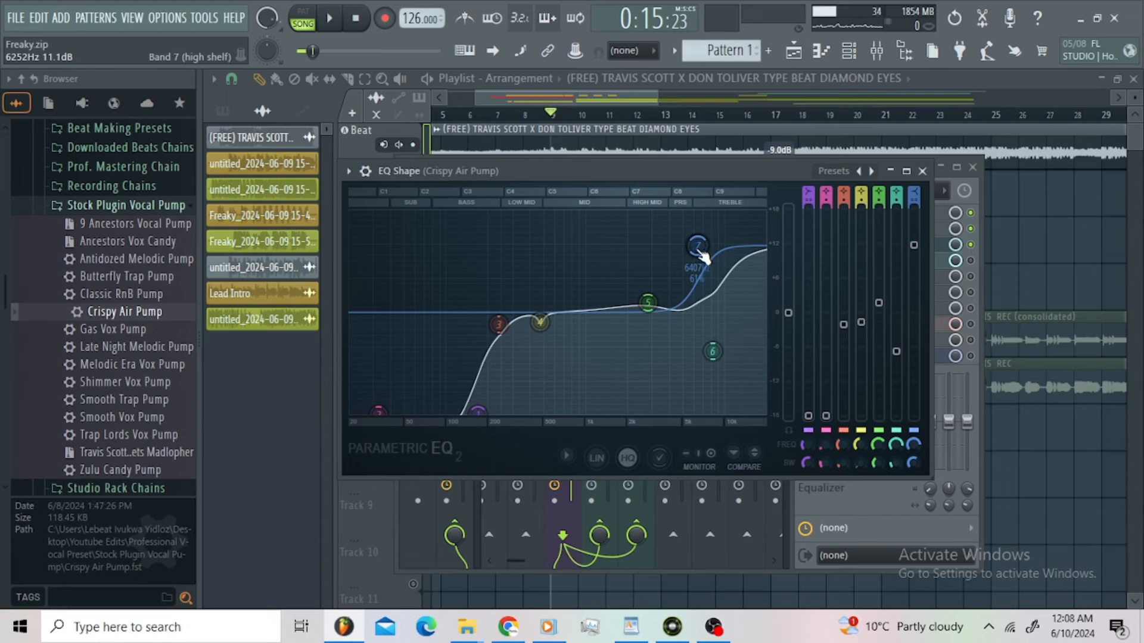
left_click_drag(701, 254, 701, 250)
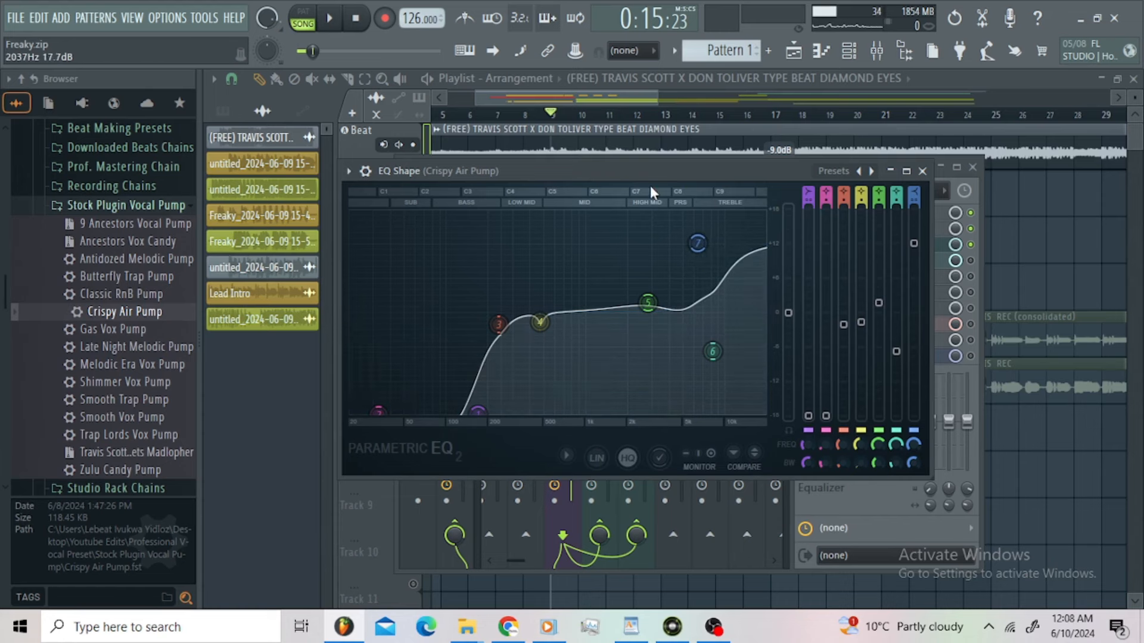
Play the song to audition the EQ Shape curve on the vocal, stop playback and close the equalizer.
left_click(333, 20)
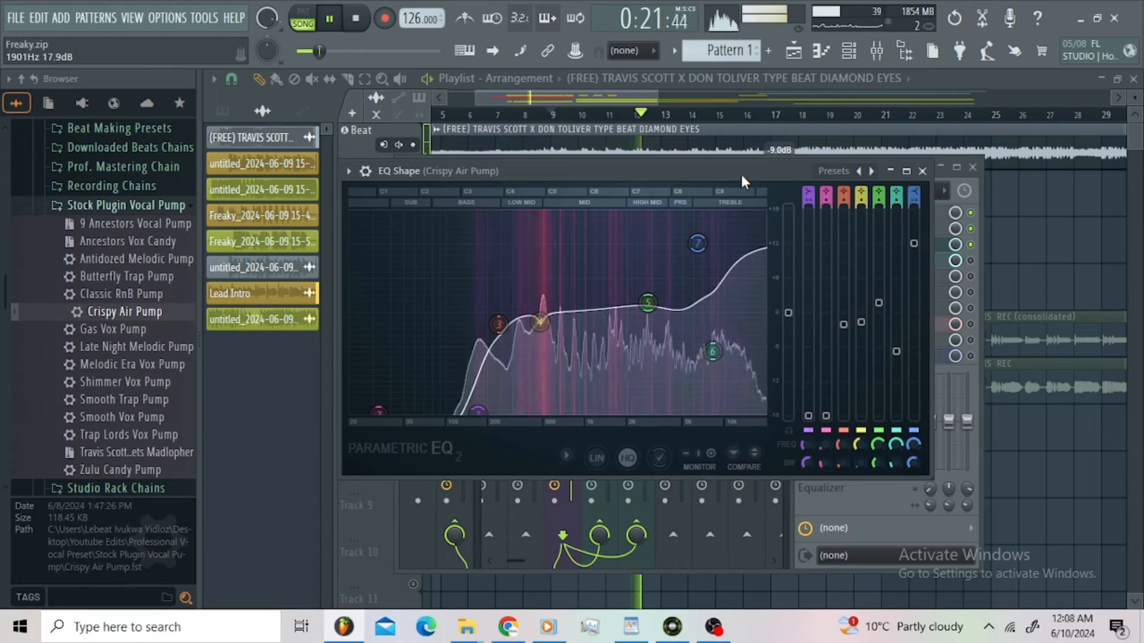
key("space")
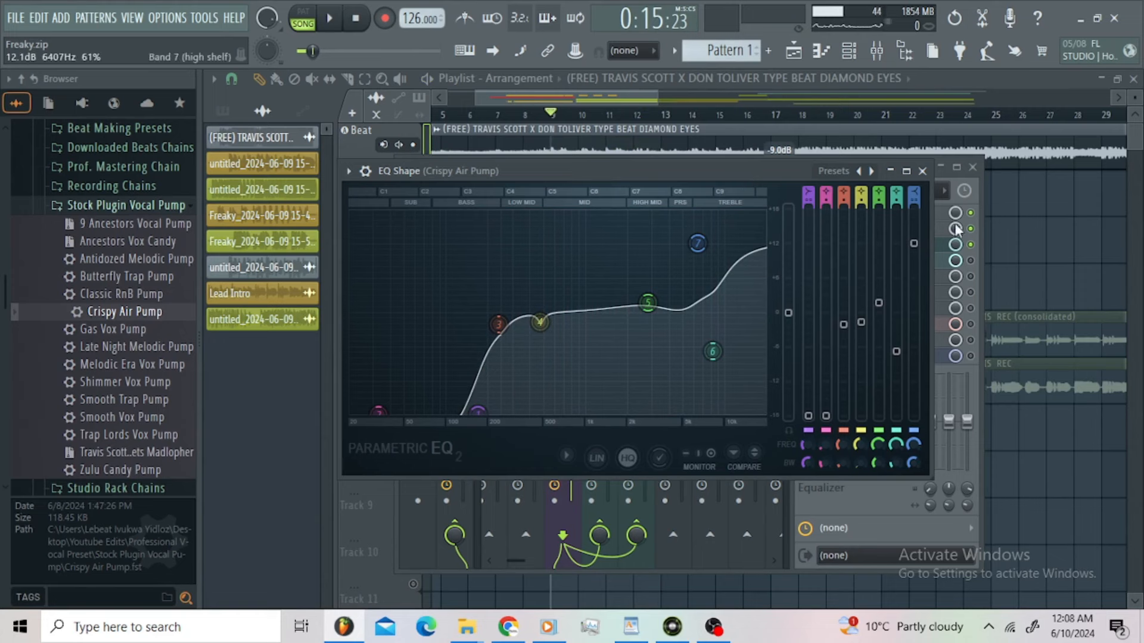
left_click(922, 172)
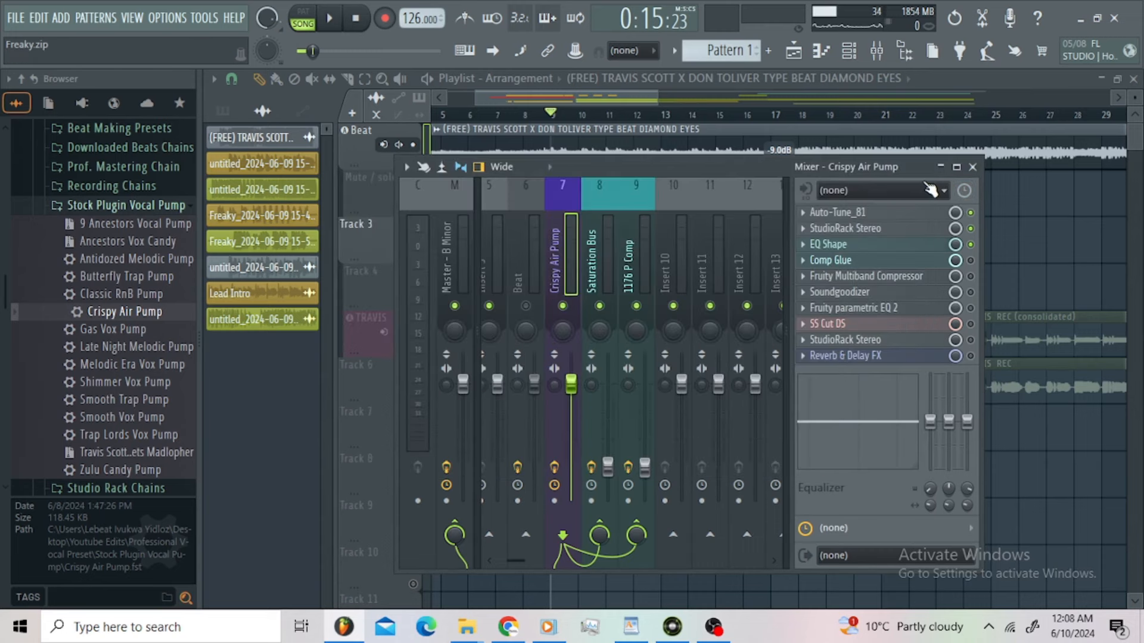
Enable Comp Glue on the Crispy Air Pump track, review its compression settings during playback, and close it.
left_click(919, 260)
left_click_drag(514, 175, 646, 286)
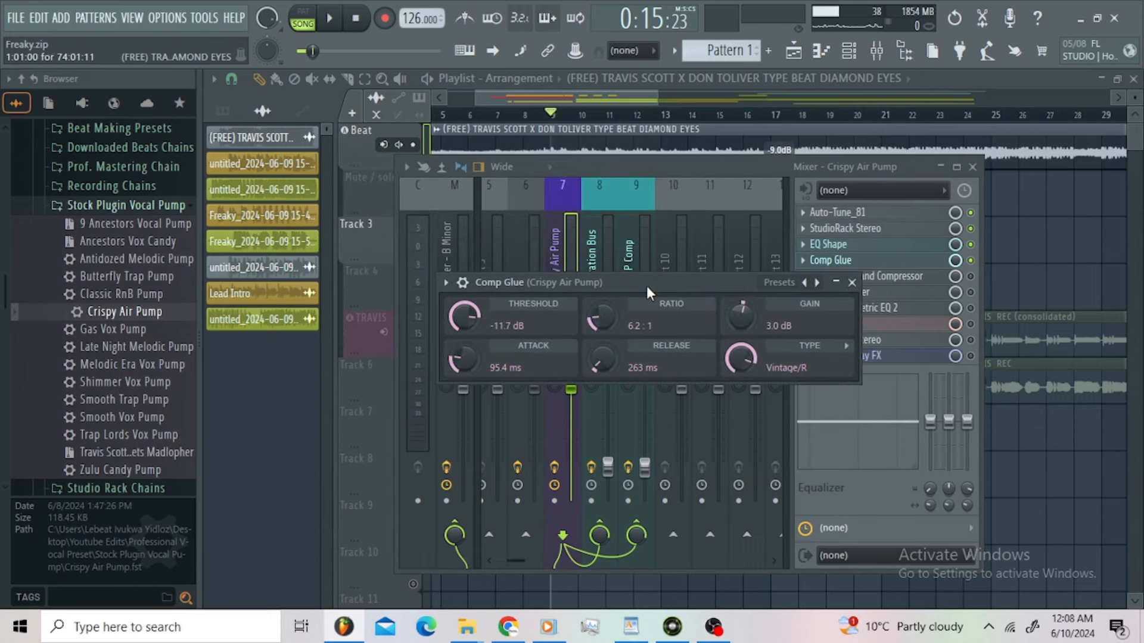
left_click(335, 21)
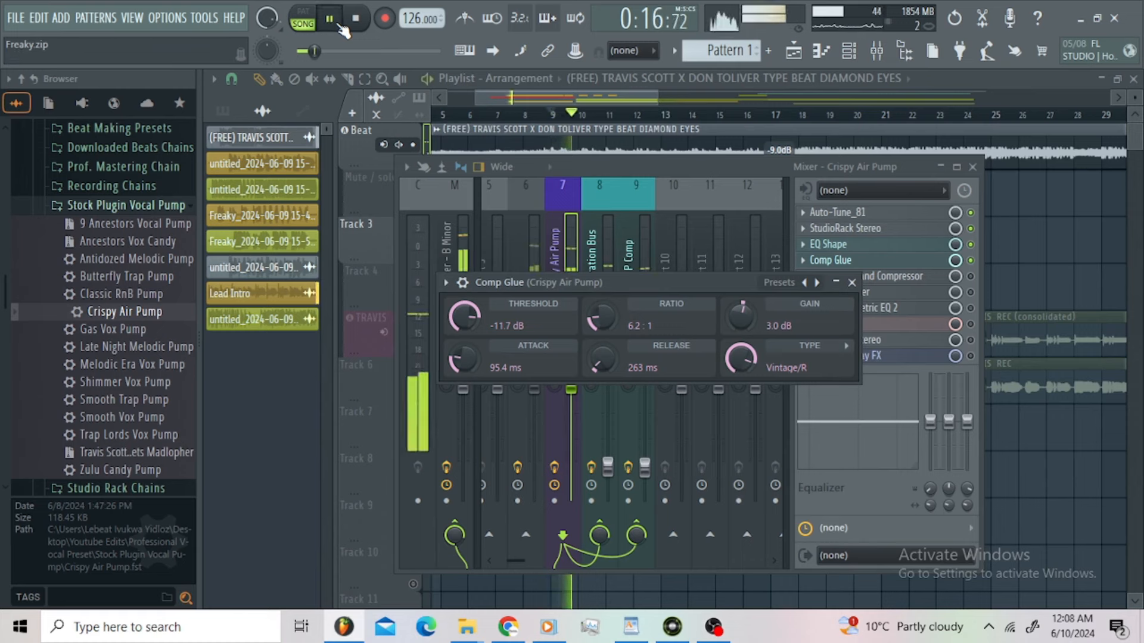
left_click(465, 285)
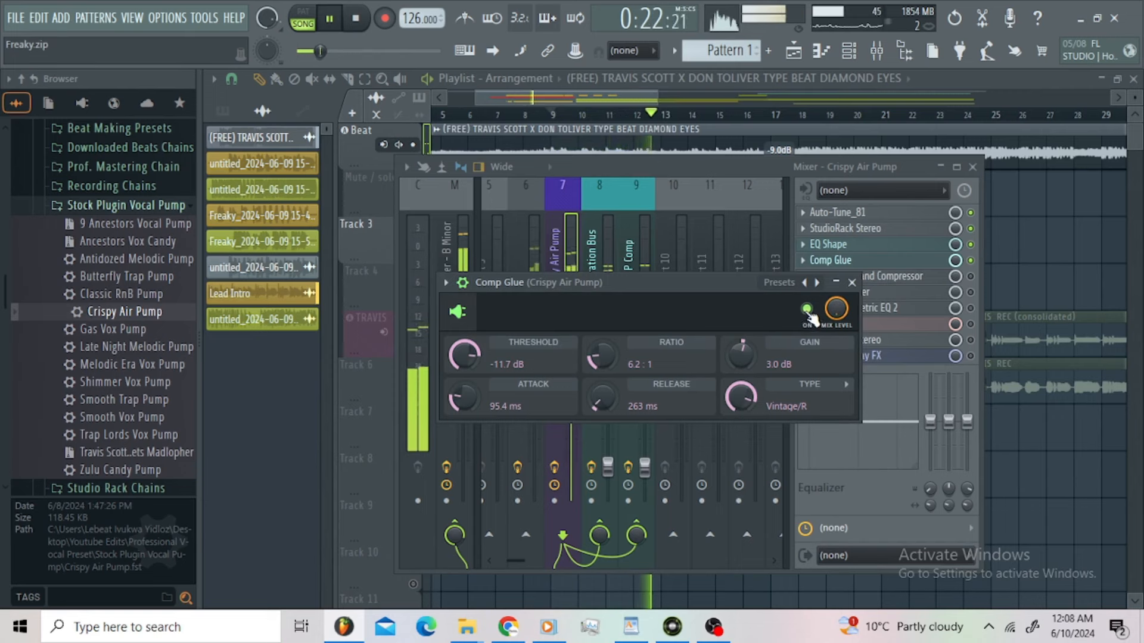
key("space")
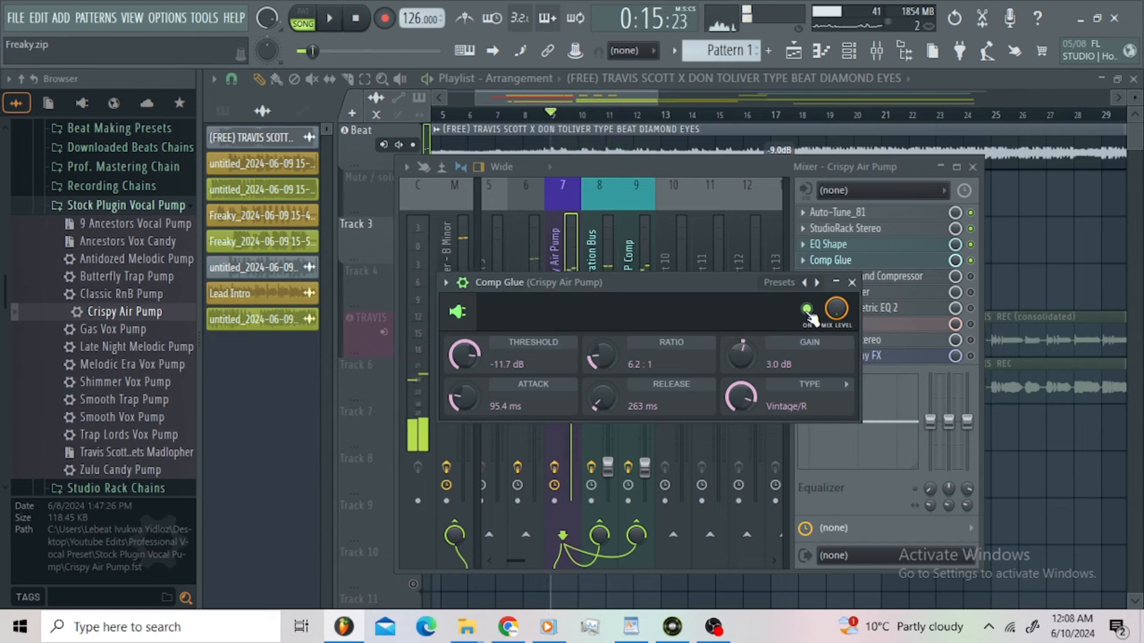
left_click(852, 283)
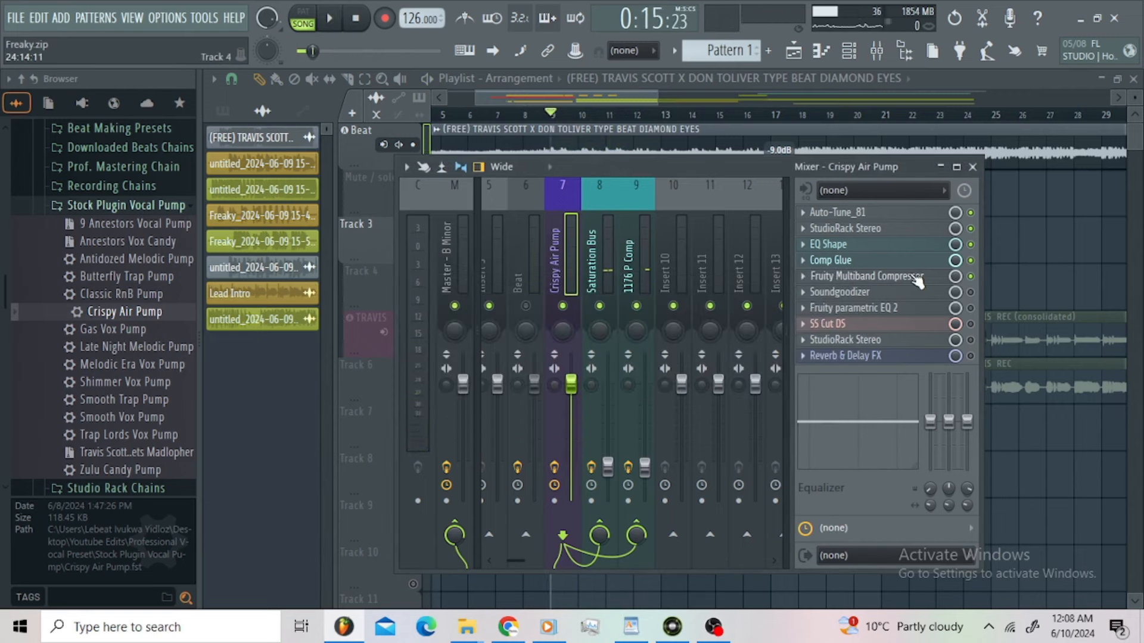
Enable and open the Fruity Multiband Compressor on the Crispy Air Pump track and play the song through it.
left_click(896, 276)
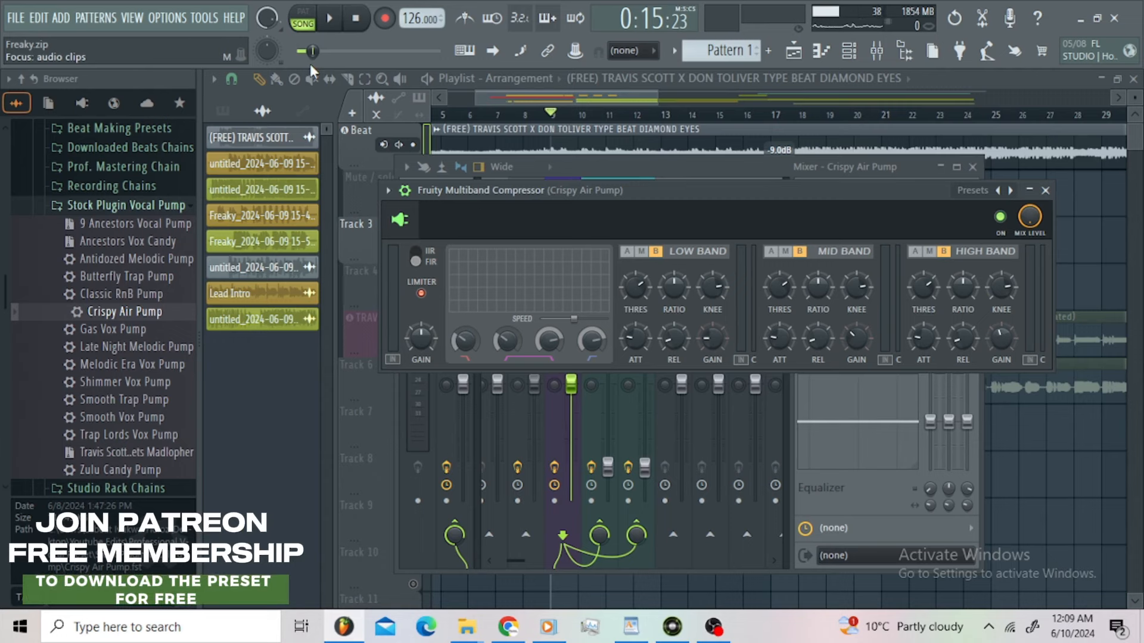
key("space")
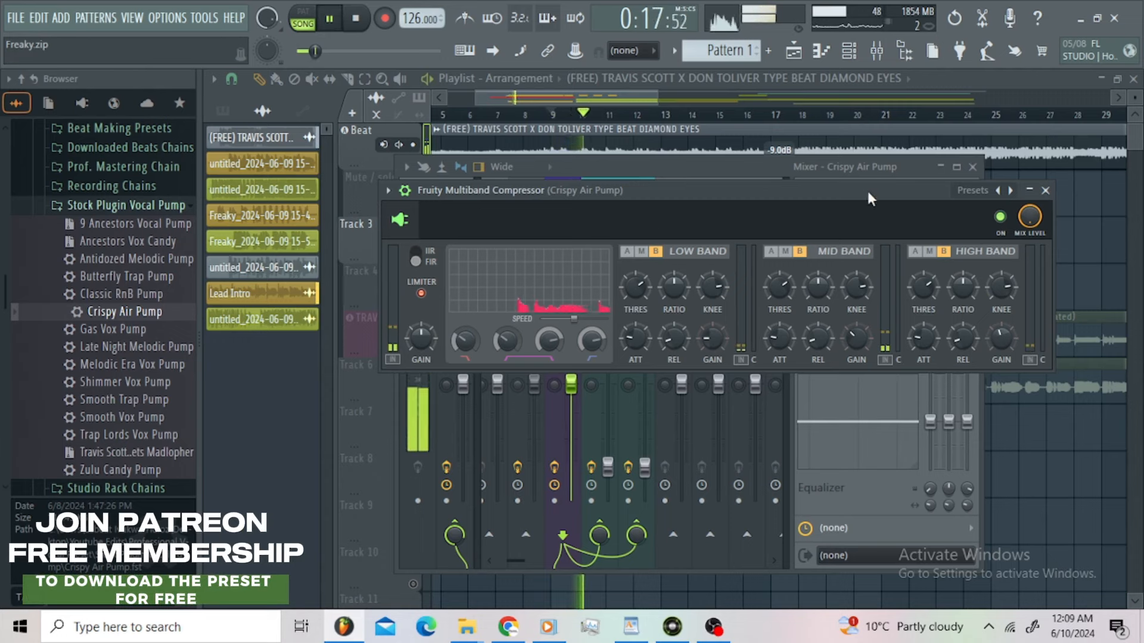
Hide the browser, restore the main window from its maximized size, and reposition the Fruity Multiband Compressor window.
left_click(906, 54)
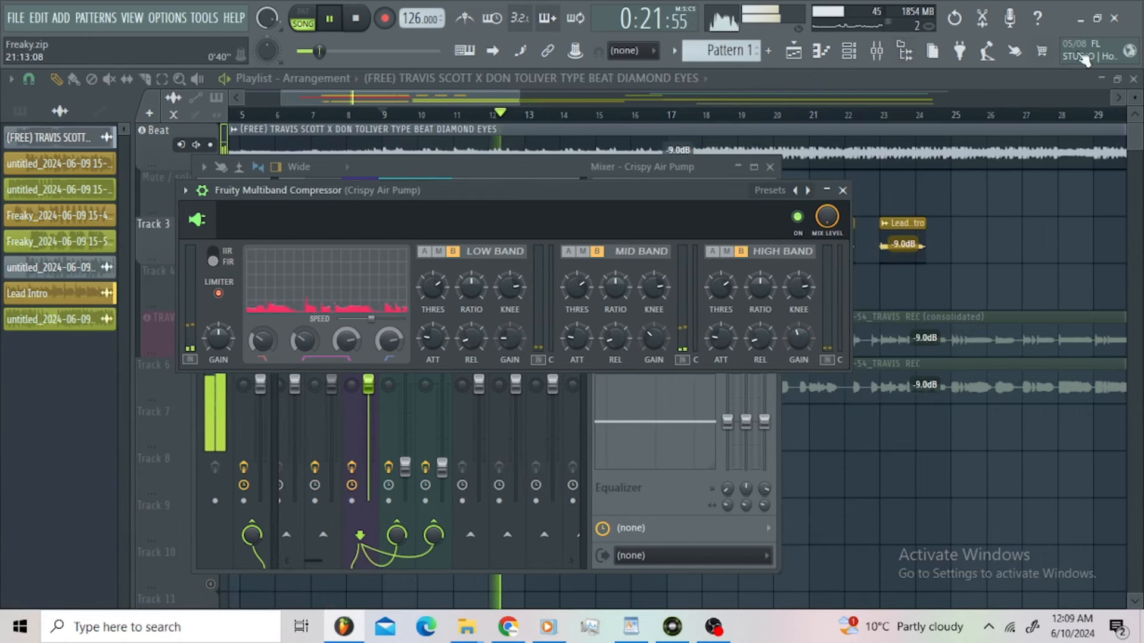
left_click(1097, 18)
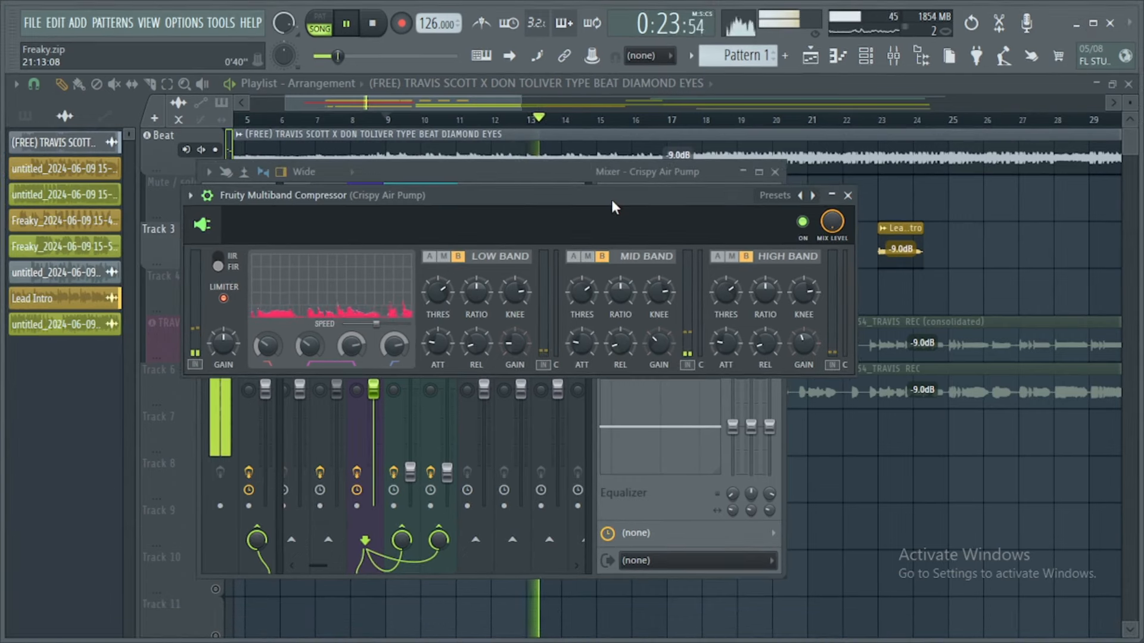
left_click_drag(608, 198, 723, 210)
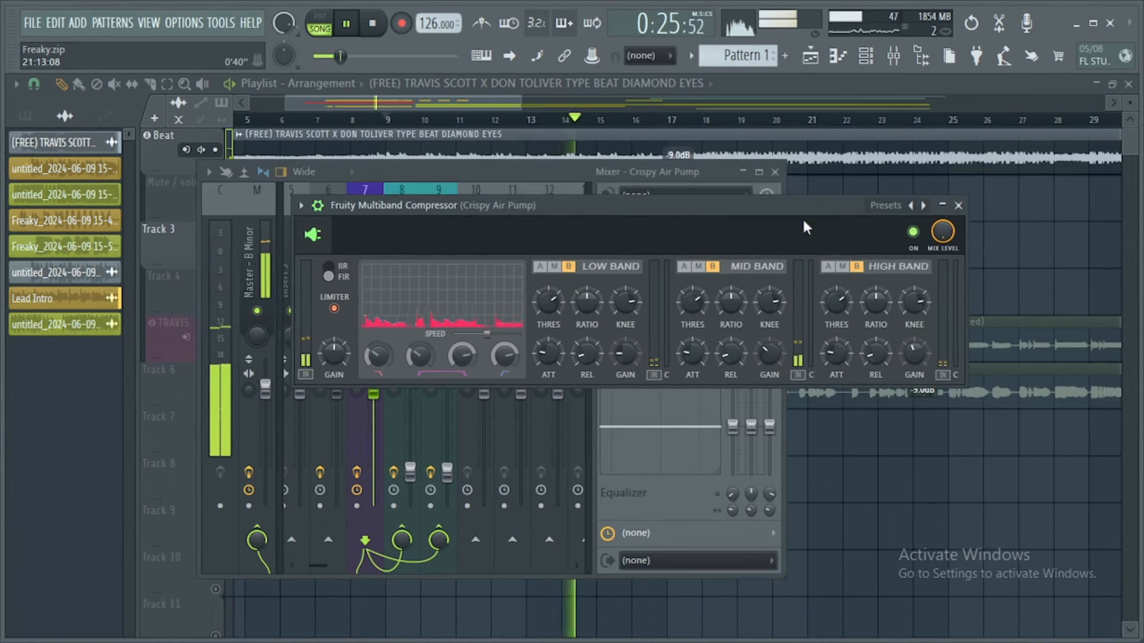
Compare the vocal with the Fruity Multiband Compressor bypassed and re-enabled during playback.
left_click(913, 231)
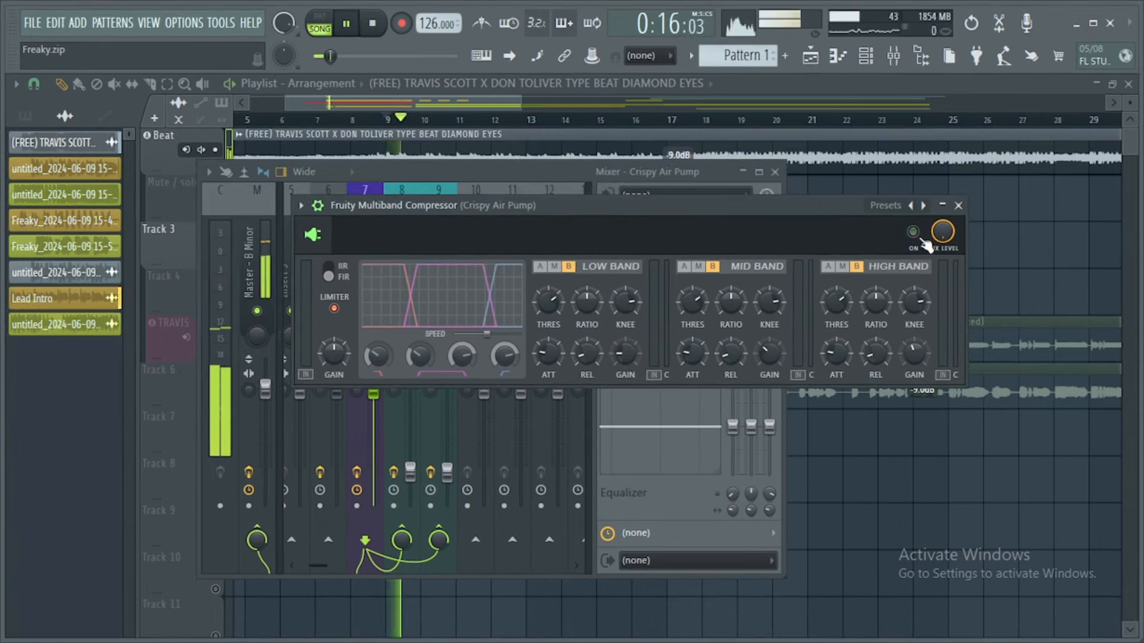
left_click(913, 232)
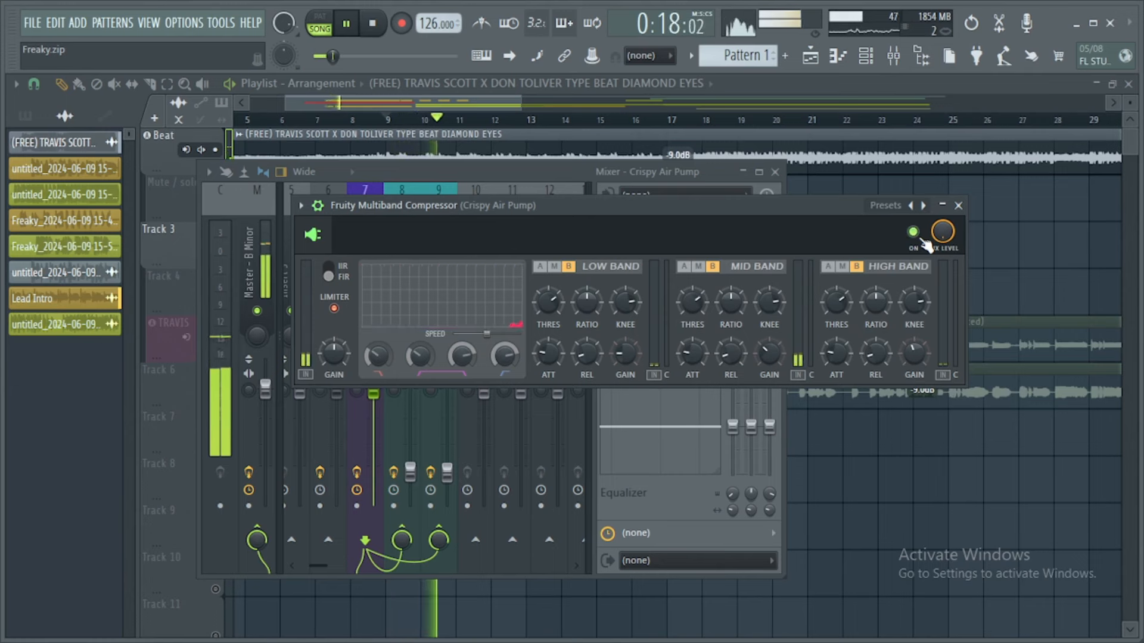
Close the Fruity Multiband Compressor, stop playback, and enable and open Soundgoodizer on the Crispy Air Pump track.
left_click(958, 206)
key("space")
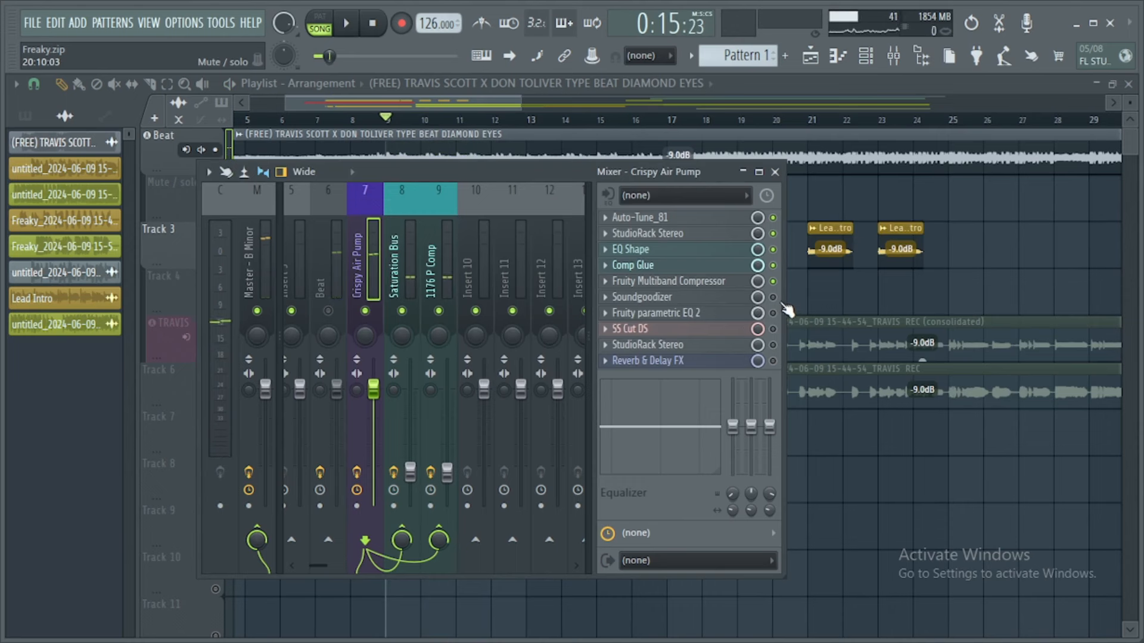
left_click(726, 297)
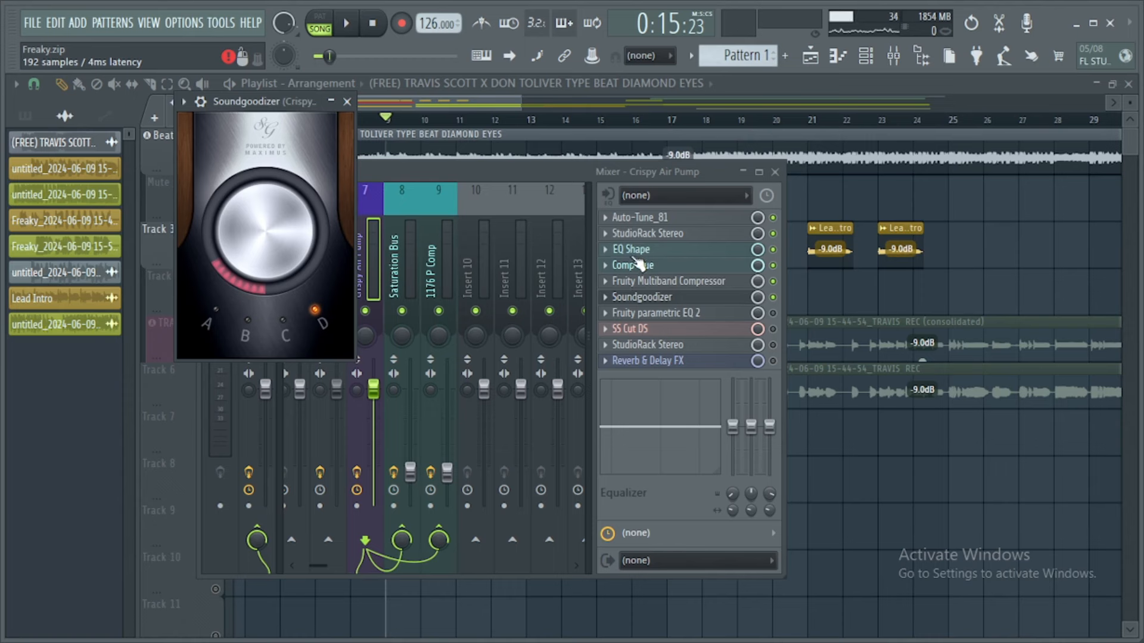
Audition the vocal through Soundgoodizer during playback, trying its amount control, and stop the song.
key("space")
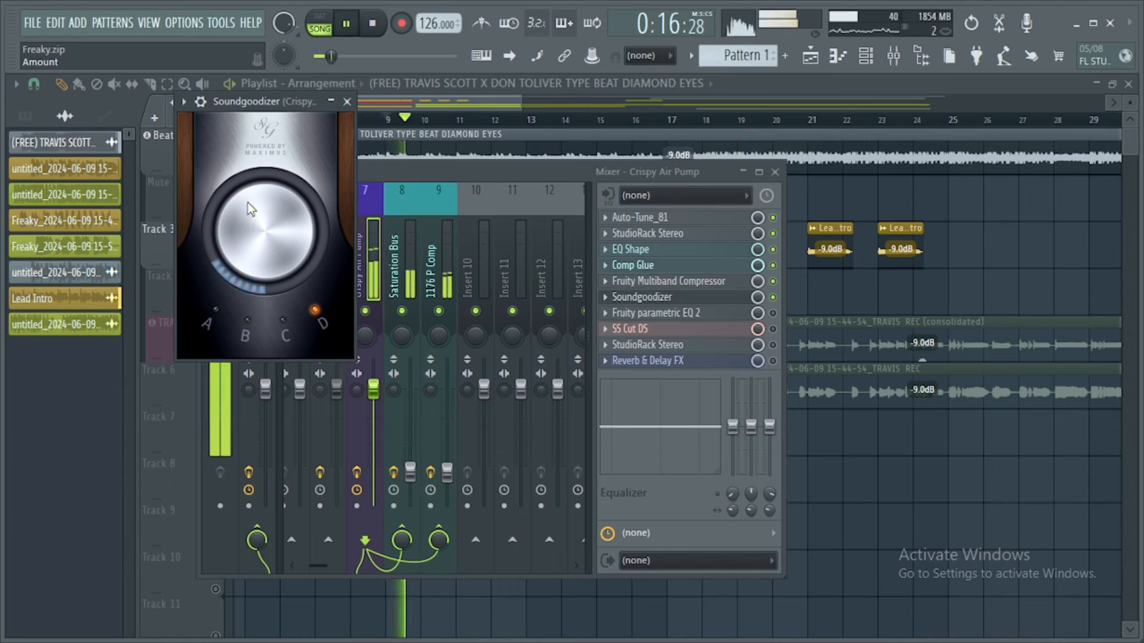
left_click_drag(248, 202, 250, 255)
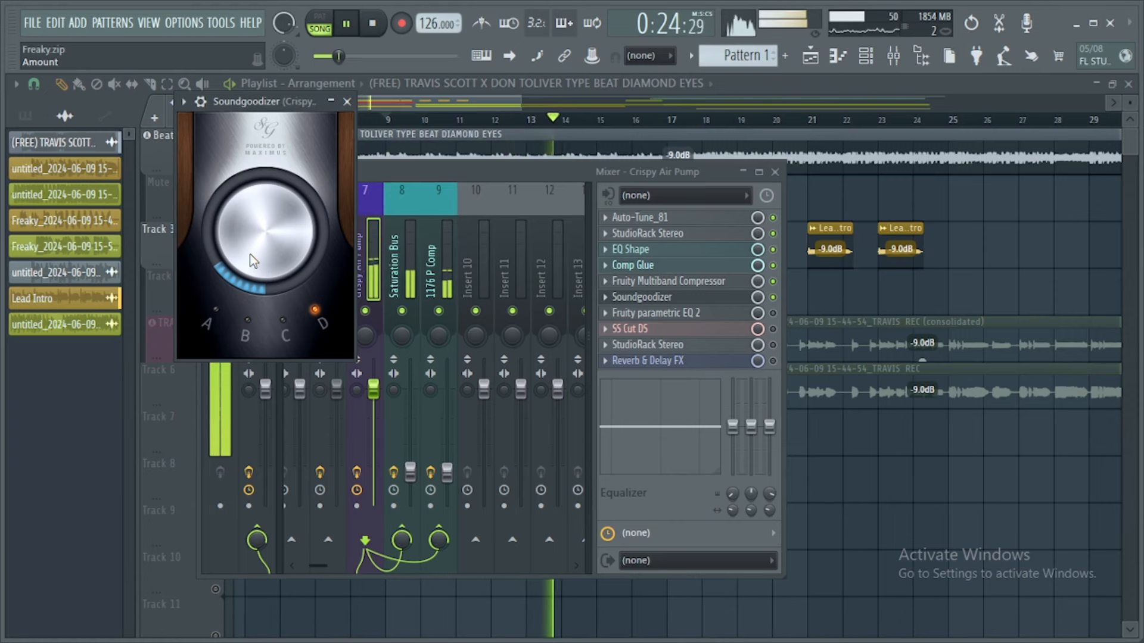
key("space")
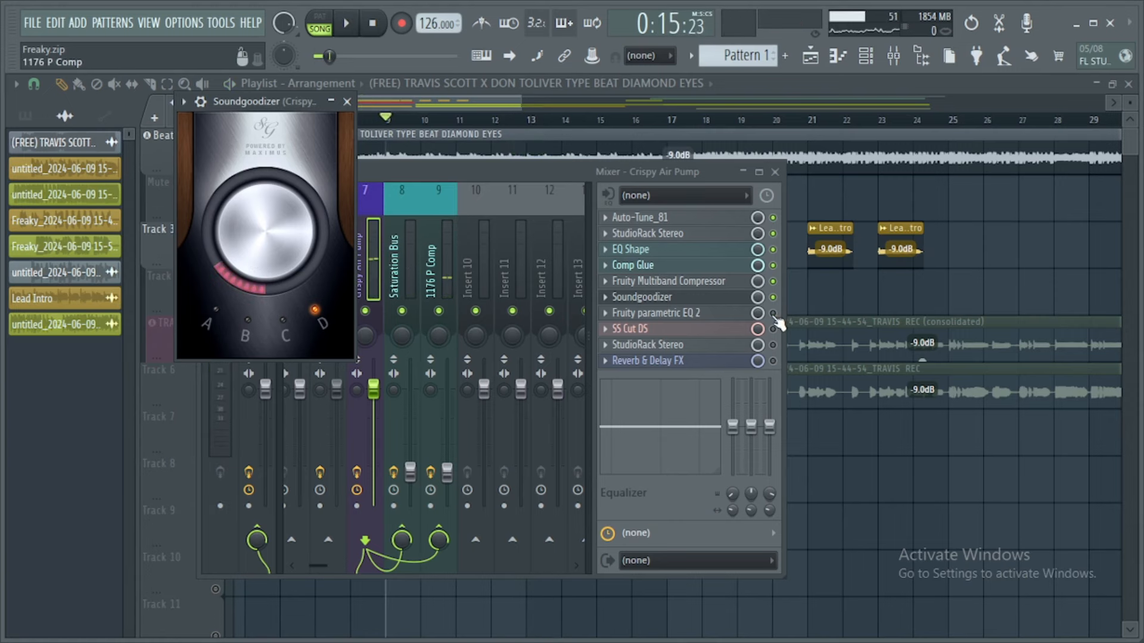
Enable and open Fruity parametric EQ 2 on the Crispy Air Pump track, reposition its window, and go over its high-frequency bands.
left_click(773, 314)
left_click(712, 316)
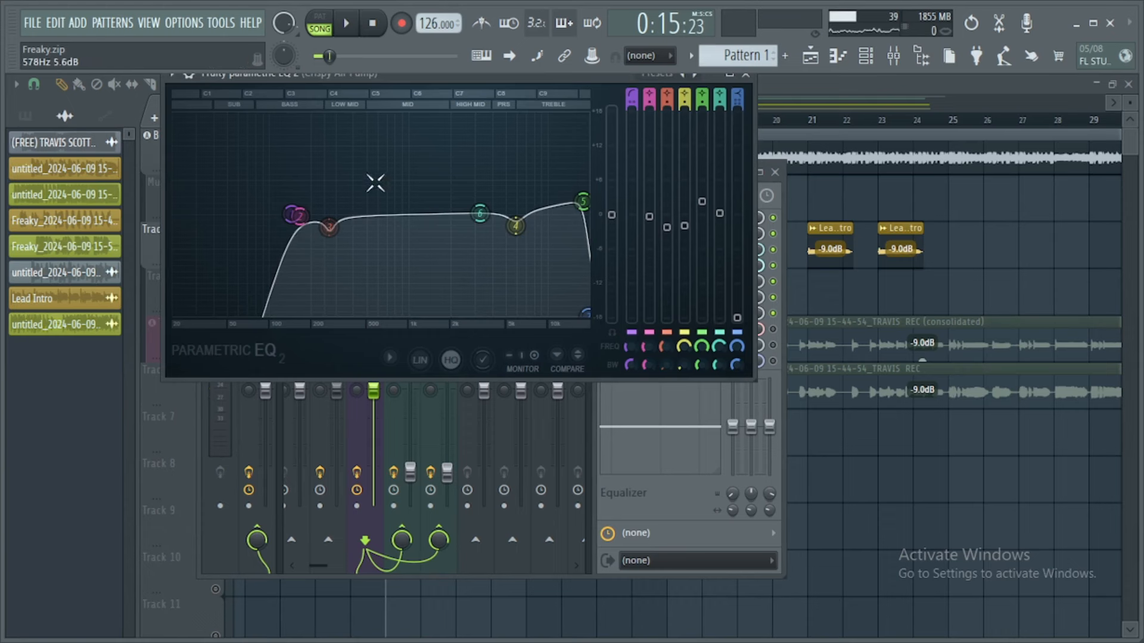
left_click_drag(374, 73, 471, 128)
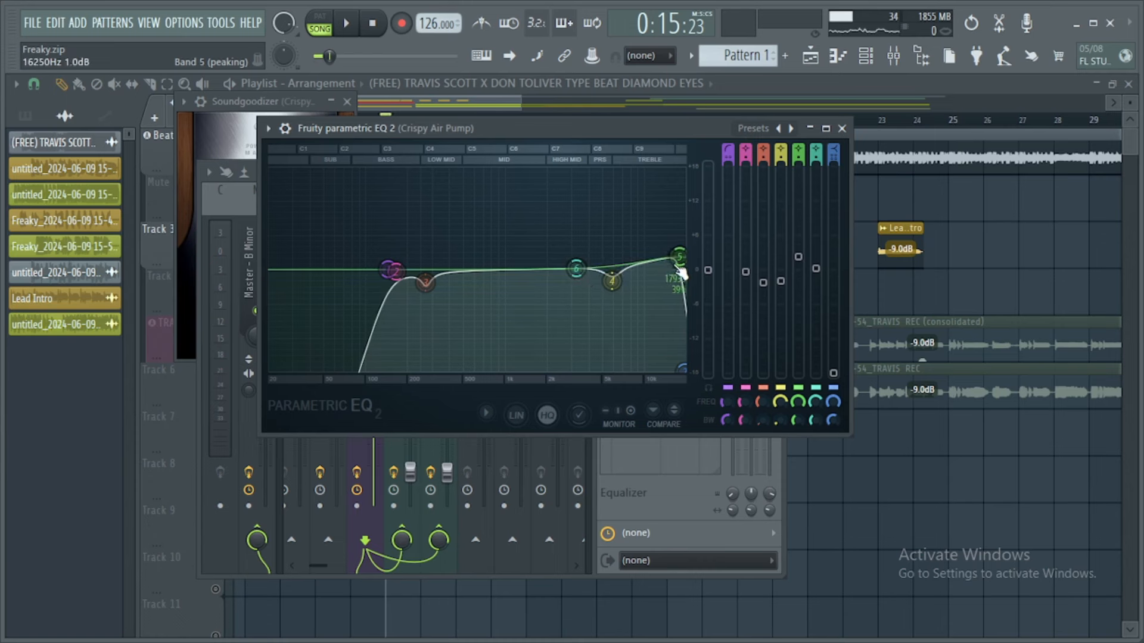
left_click_drag(685, 369, 685, 377)
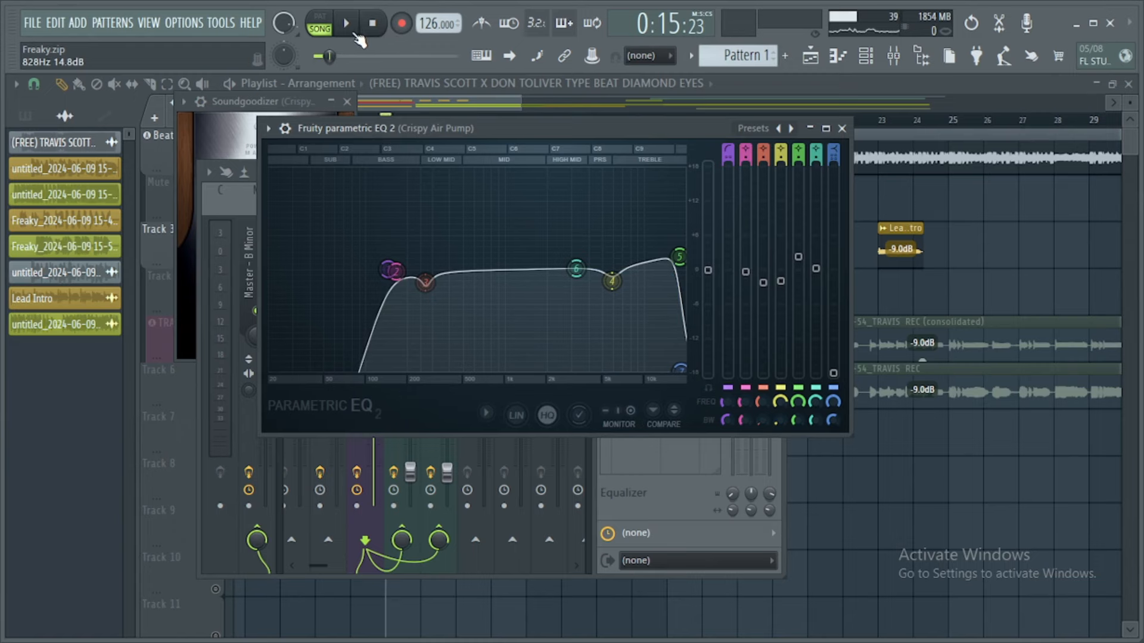
Compare the vocal with Fruity parametric EQ 2 bypassed and re-enabled during playback, and close the EQ.
left_click(347, 25)
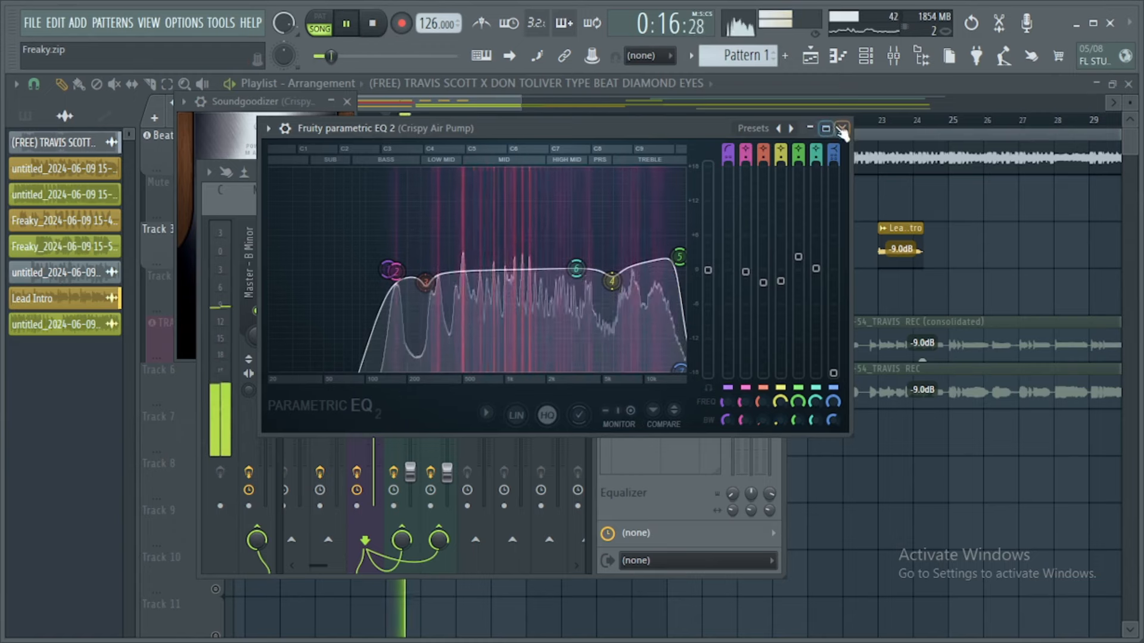
left_click(269, 128)
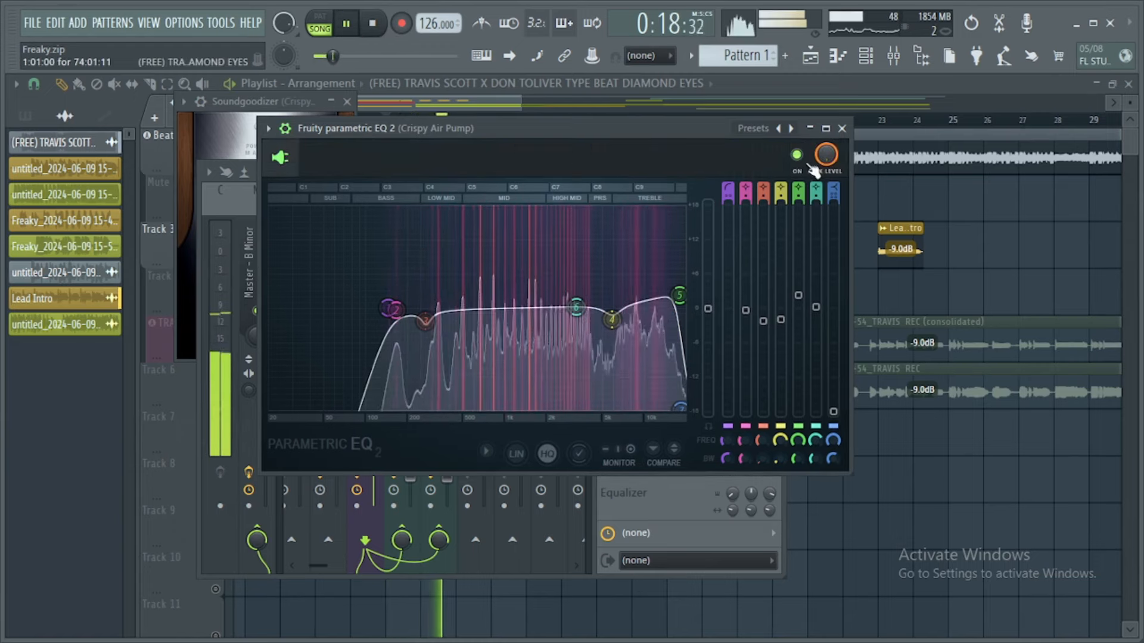
left_click(799, 156)
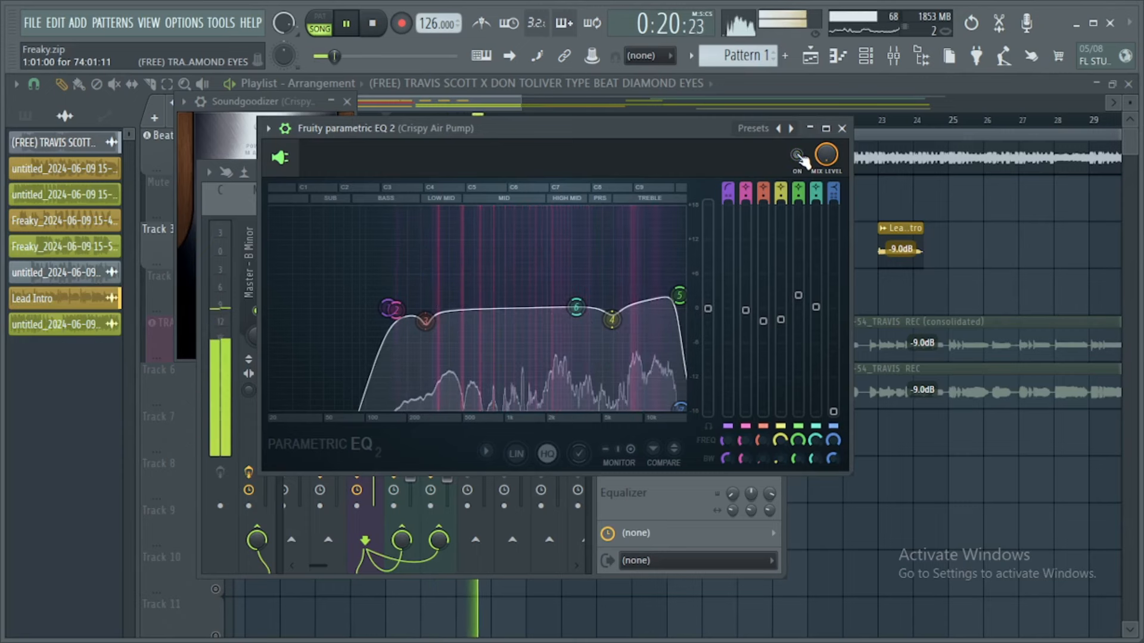
left_click(797, 156)
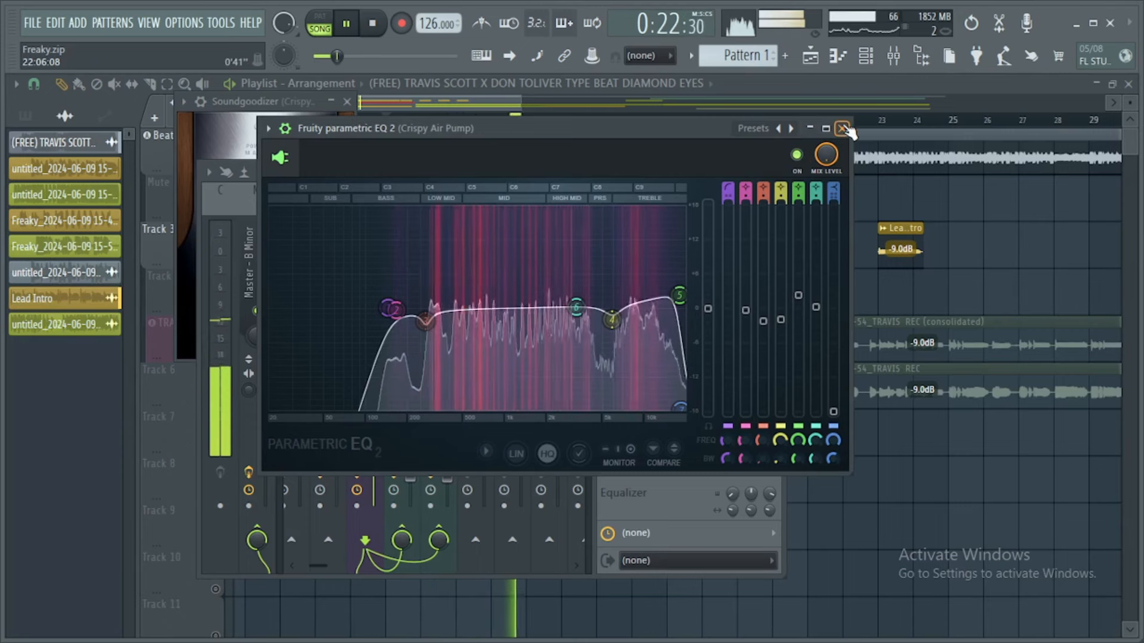
left_click(842, 129)
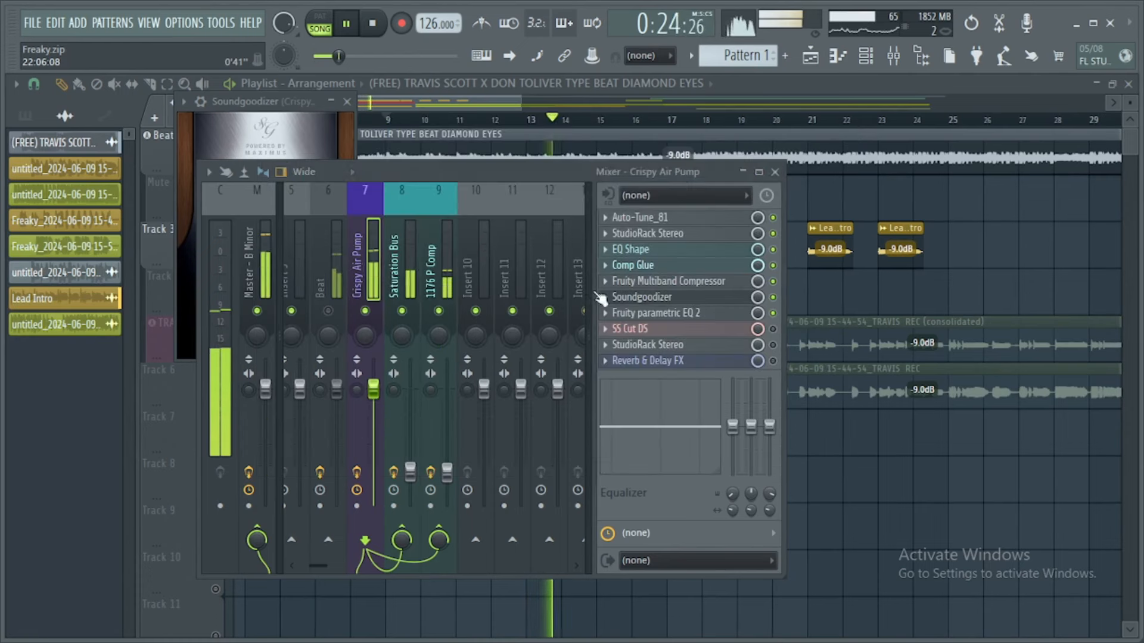
key("space")
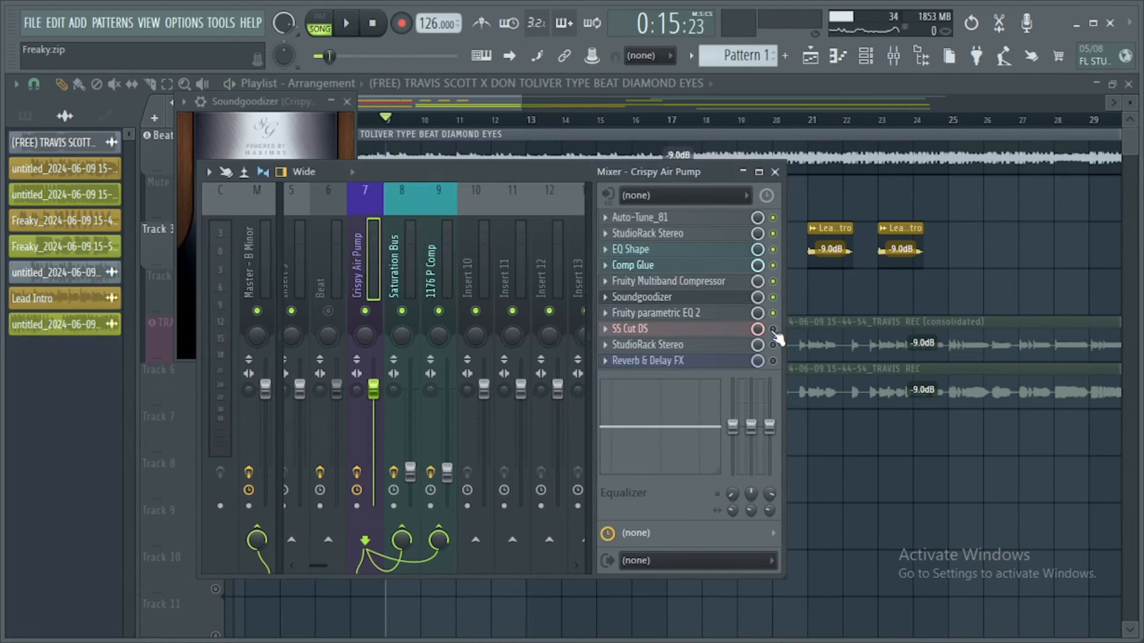
Enable and open SS Cut DS on the Crispy Air Pump track, look through its preset list without choosing one, and close it.
left_click(732, 330)
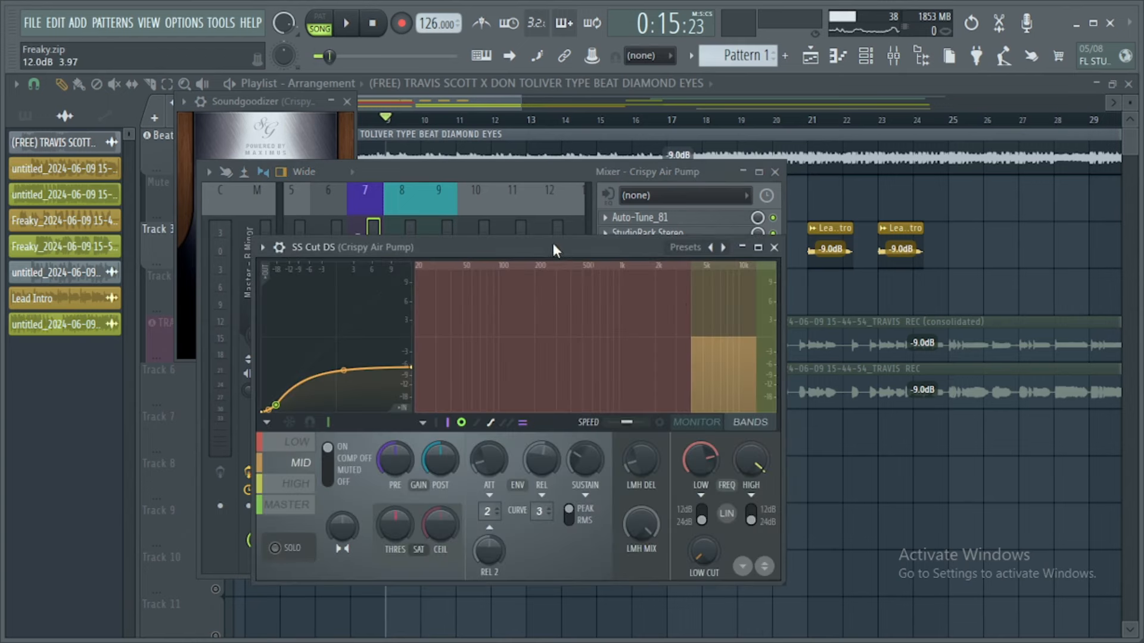
left_click_drag(553, 246, 647, 192)
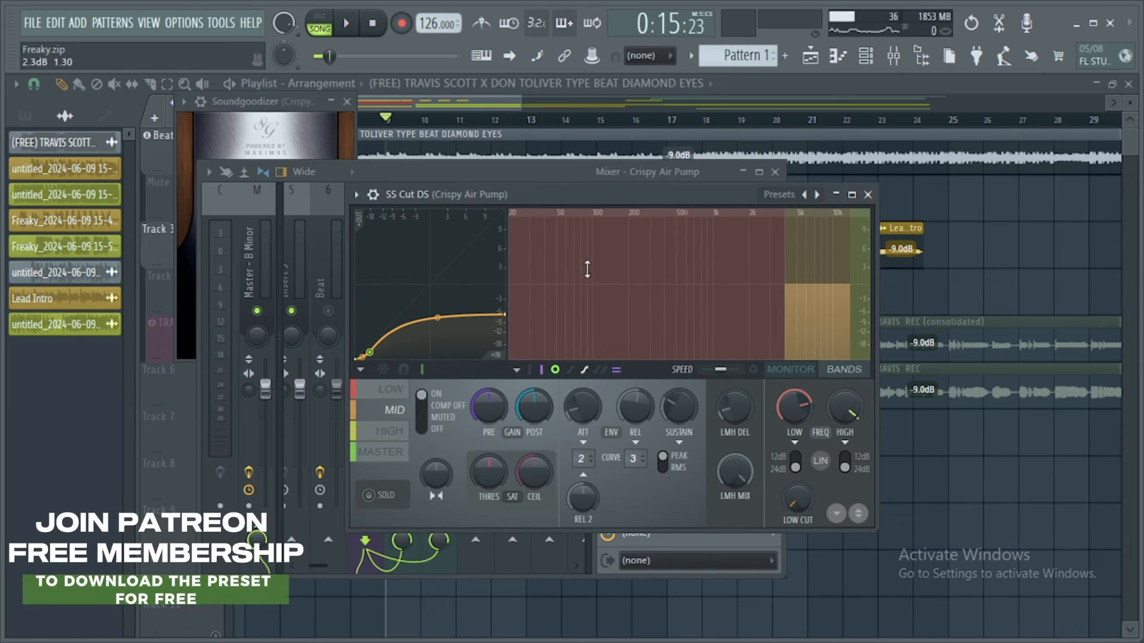
left_click_drag(822, 188, 798, 192)
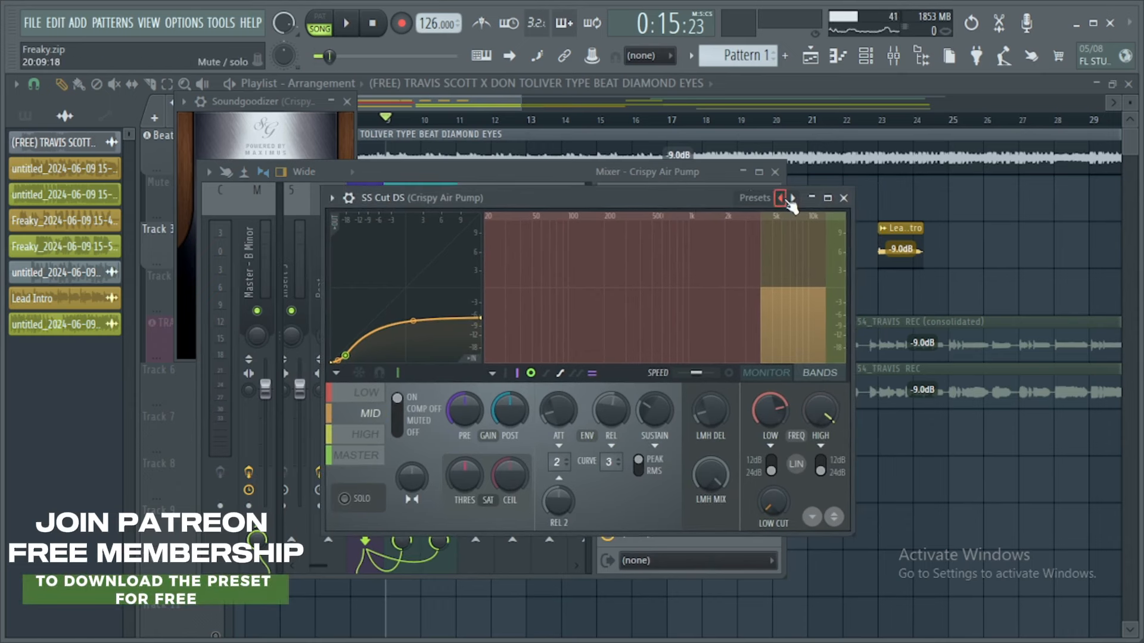
left_click(787, 201)
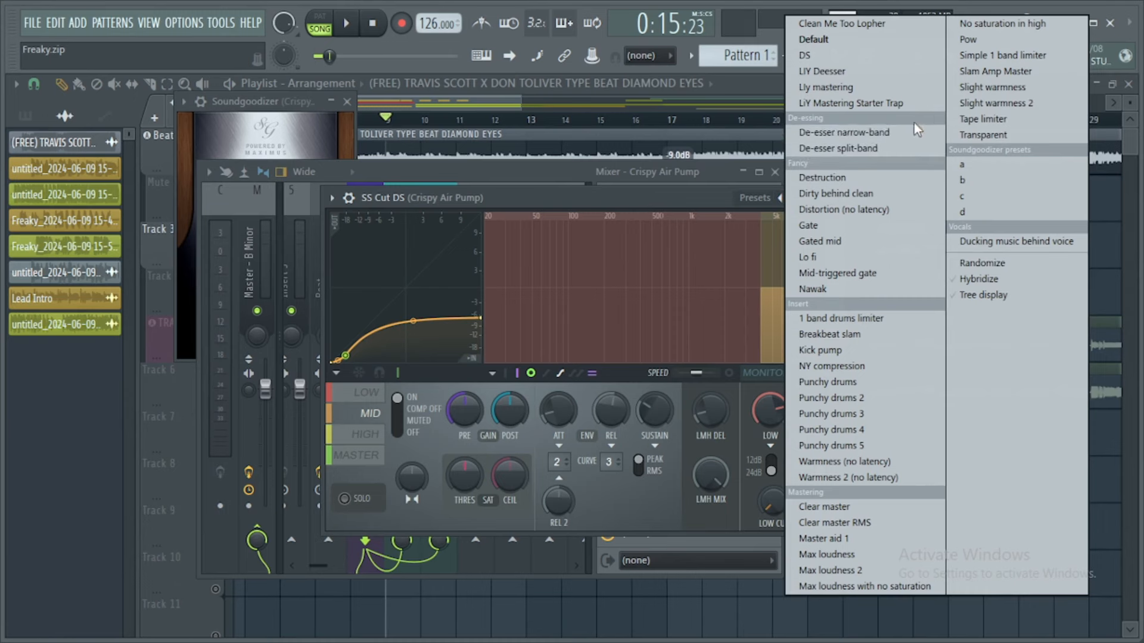
left_click(619, 193)
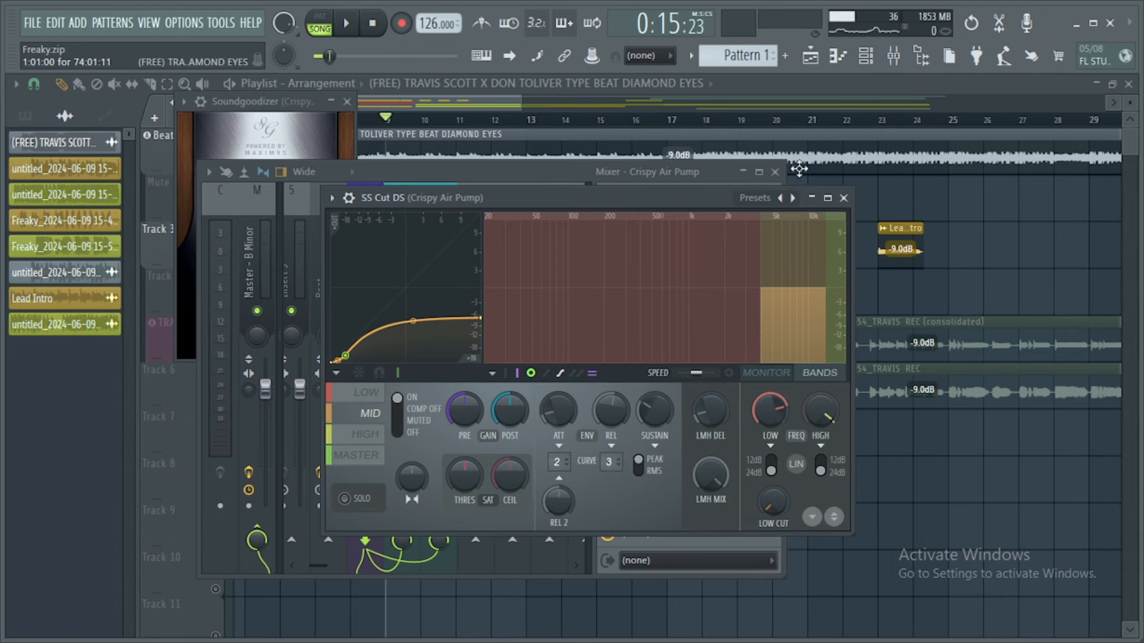
left_click(843, 198)
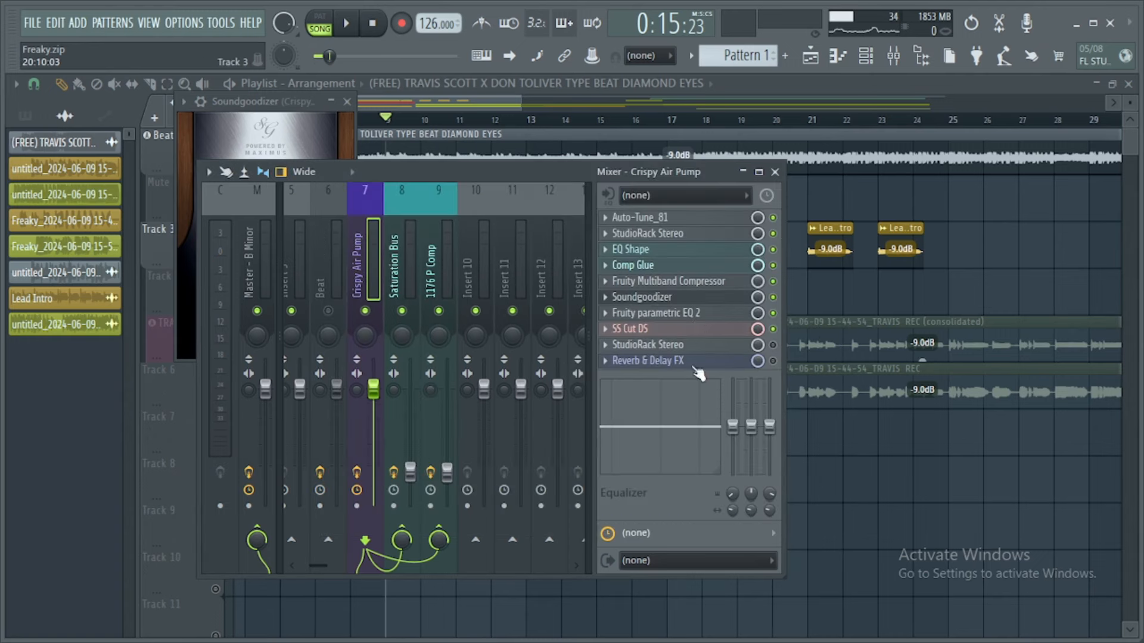
Enable and open the second StudioRack Stereo on the Crispy Air Pump track, and open its C1 comp-sc plugin.
left_click(722, 345)
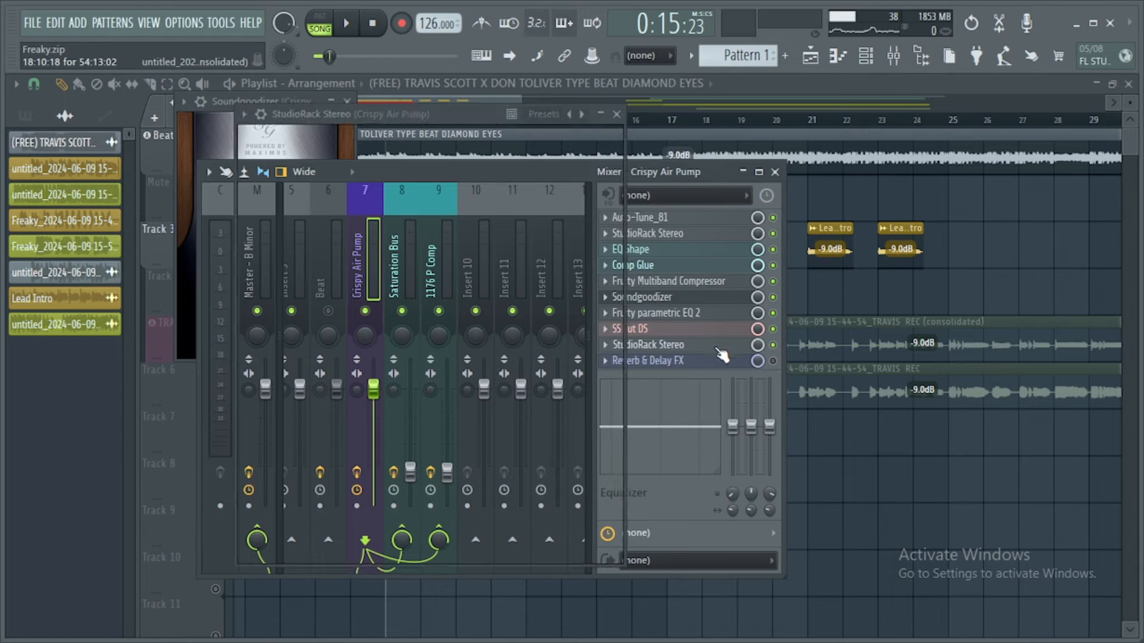
left_click_drag(411, 123, 556, 81)
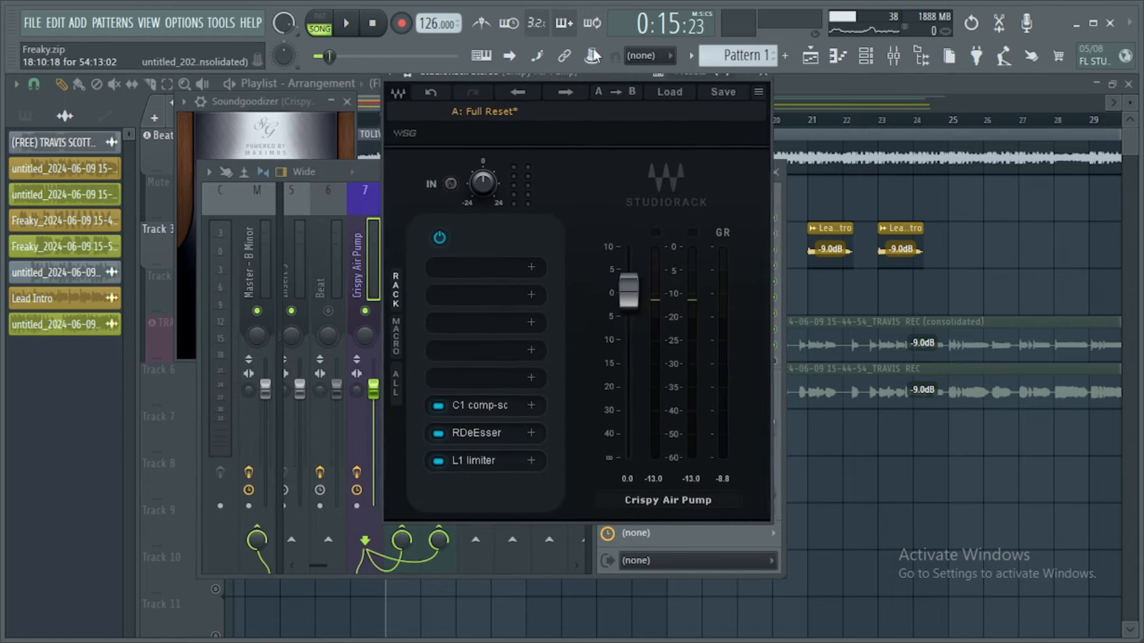
left_click(493, 404)
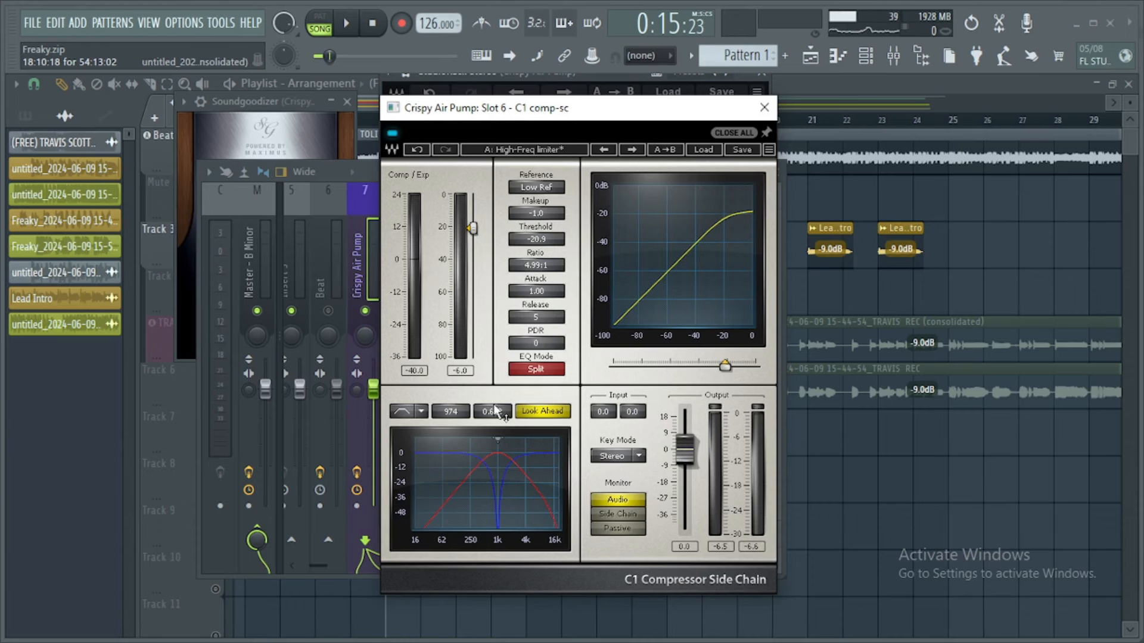
Listen to the C1 comp-sc side-chain signal during playback, and return its monitor to Audio.
key("space")
left_click(626, 513)
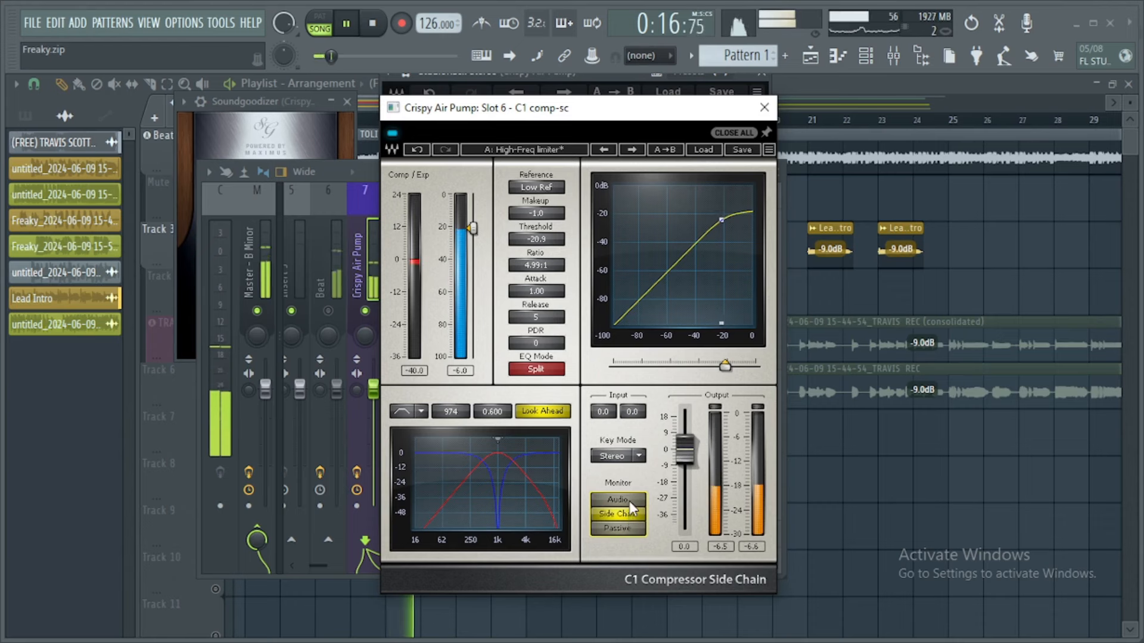
key("space")
left_click(629, 502)
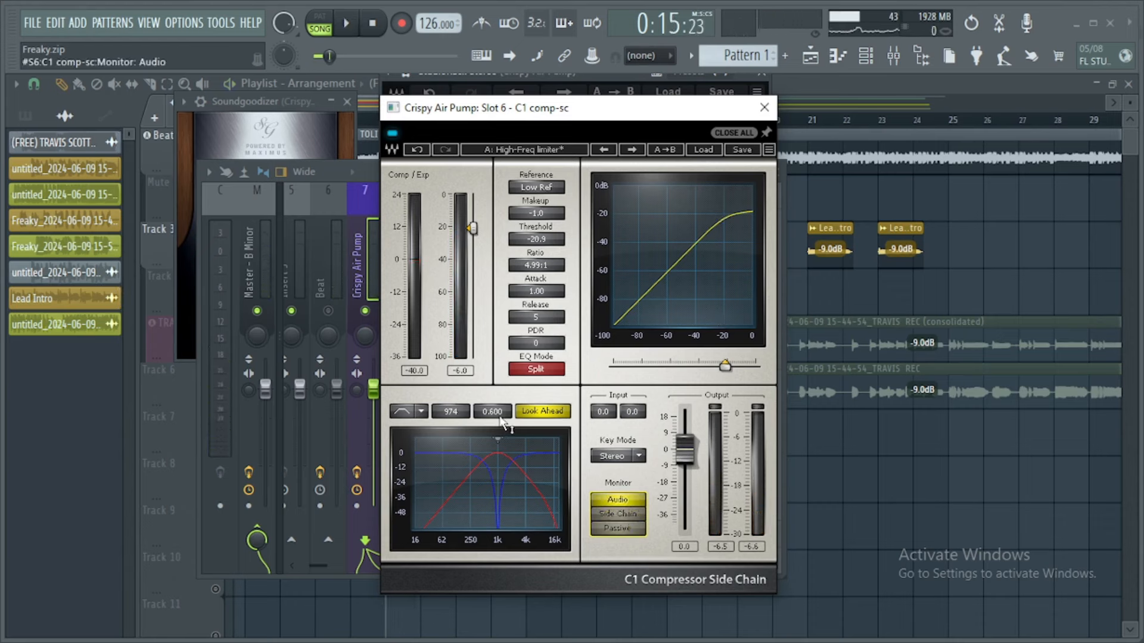
Check the C1 comp-sc threshold, compare the vocal with the plugin bypassed and re-enabled during playback, and close it.
left_click(530, 239)
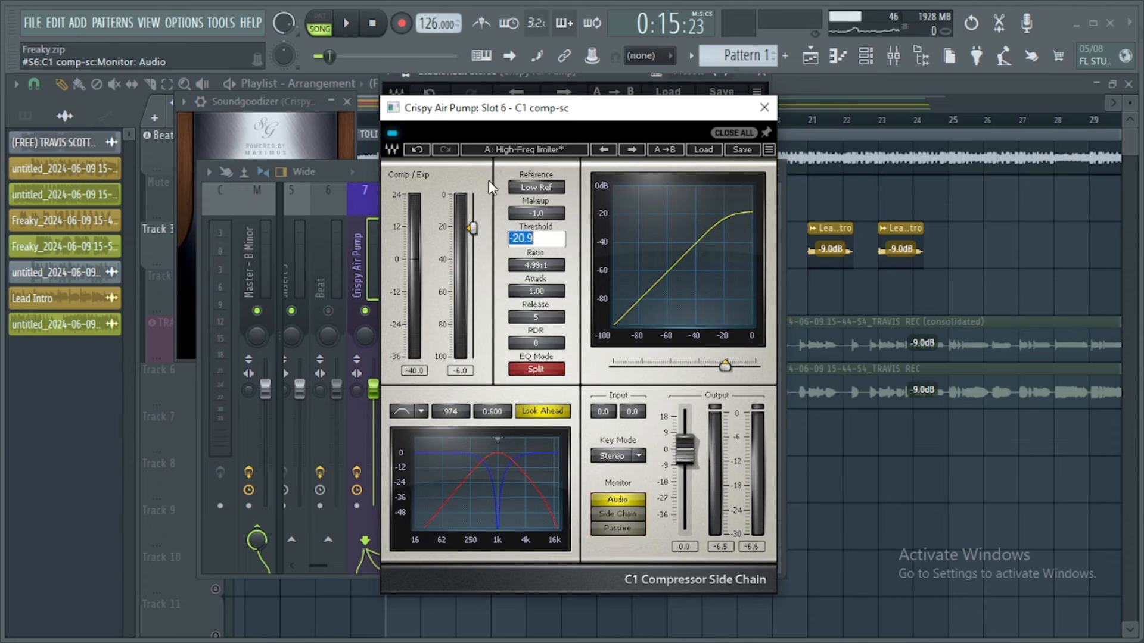
key("Return")
key("space")
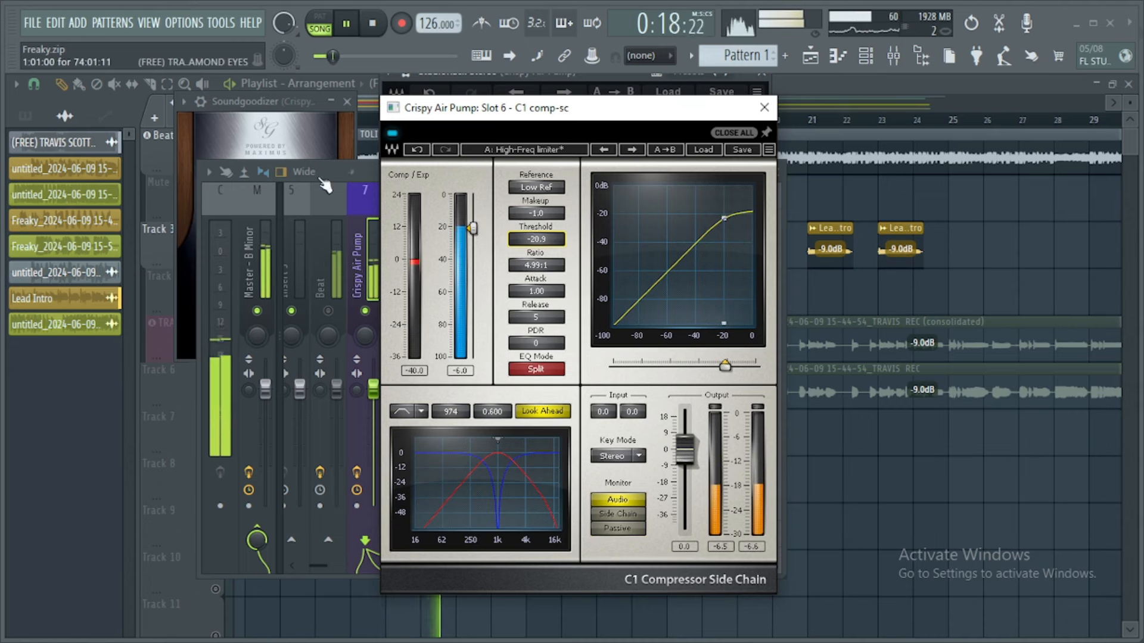
left_click(392, 132)
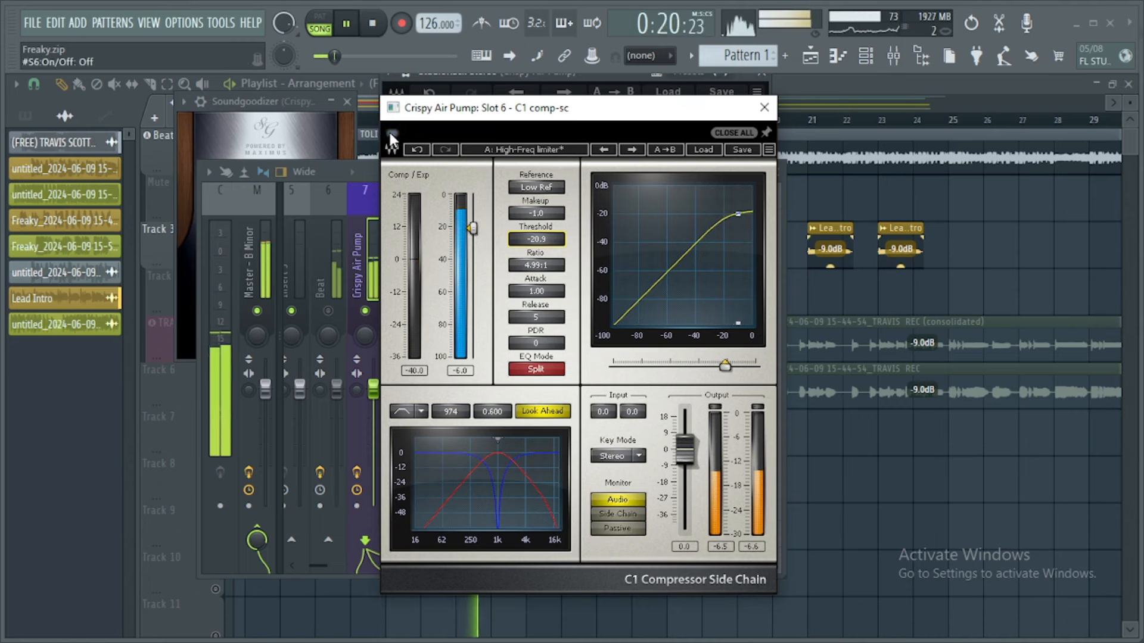
left_click(392, 132)
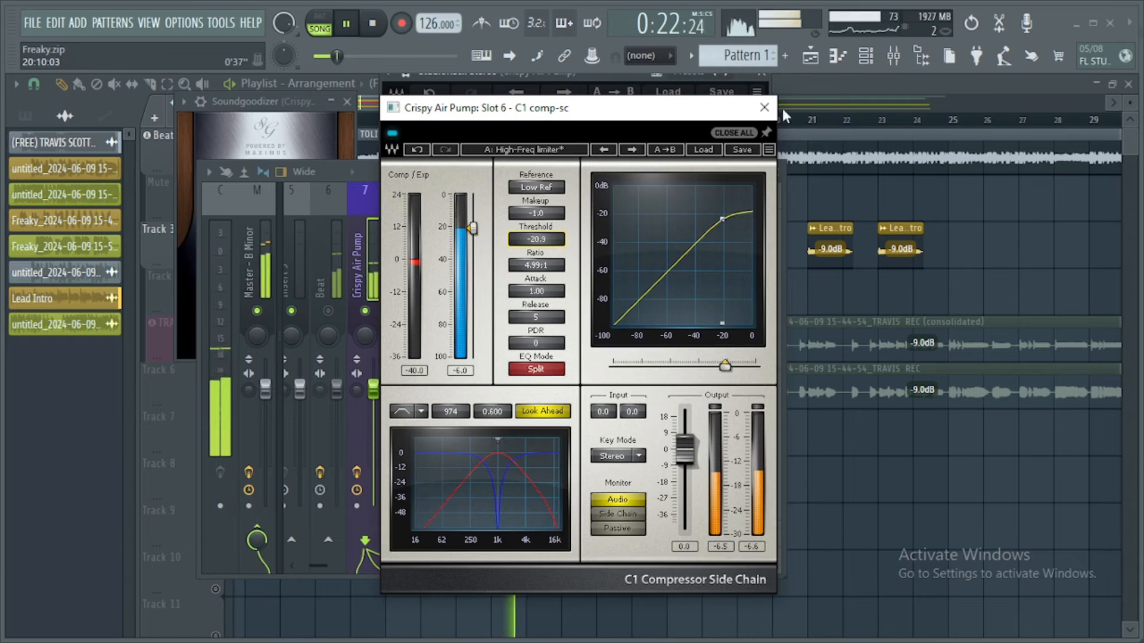
left_click(764, 107)
key("space")
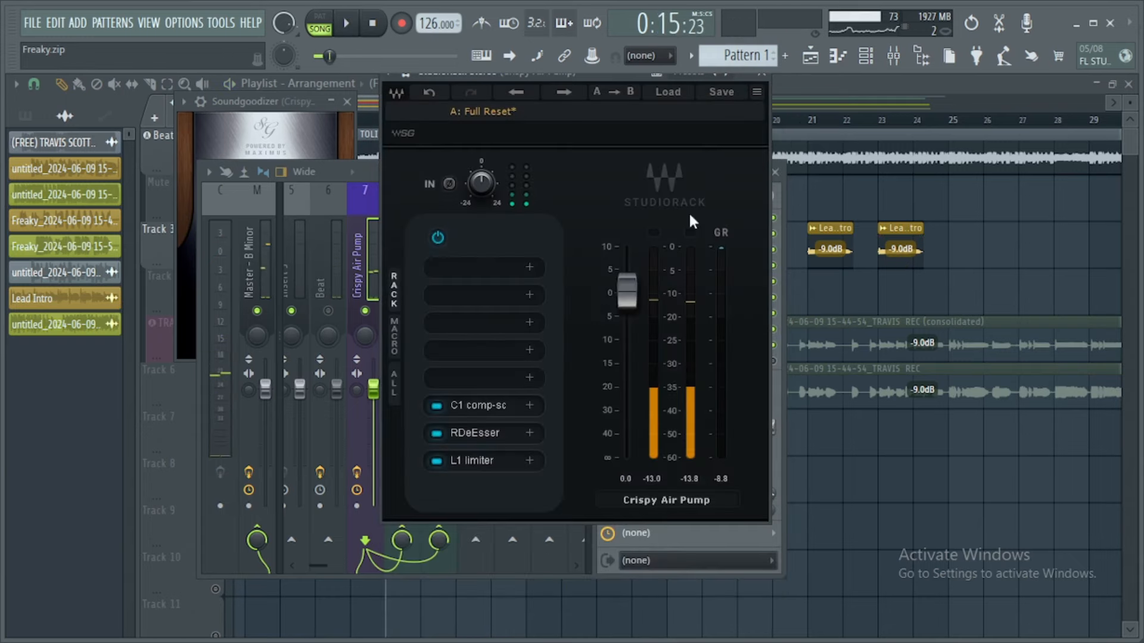
Review the RDeEsser settings in the StudioRack chain, close the plugin, and audition the vocal through the rack.
left_click(483, 436)
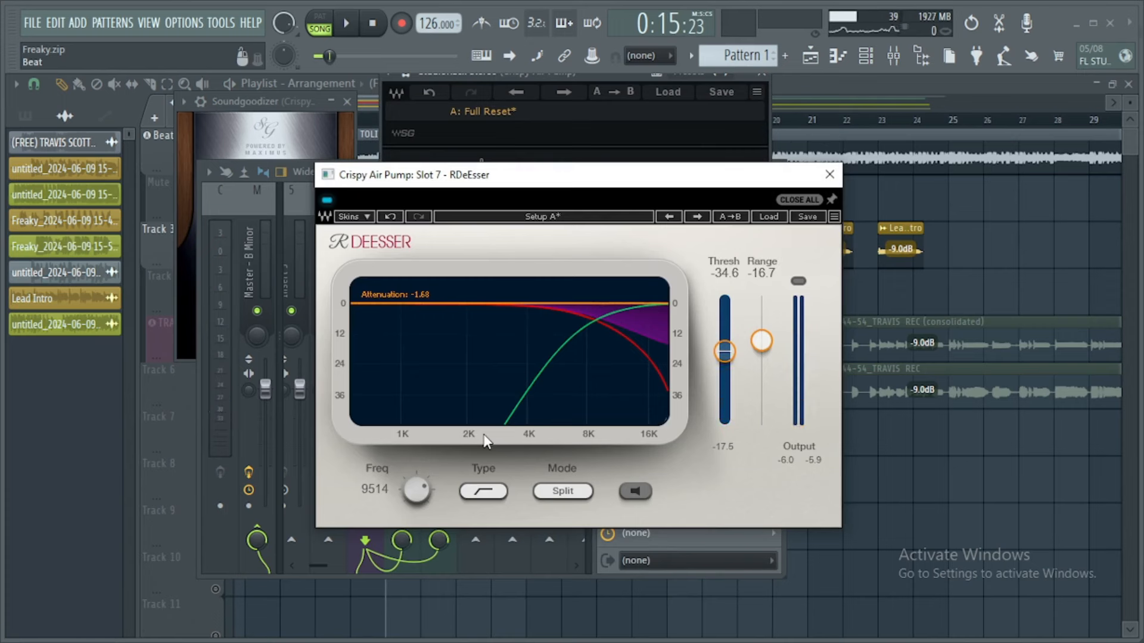
left_click(829, 175)
key("space")
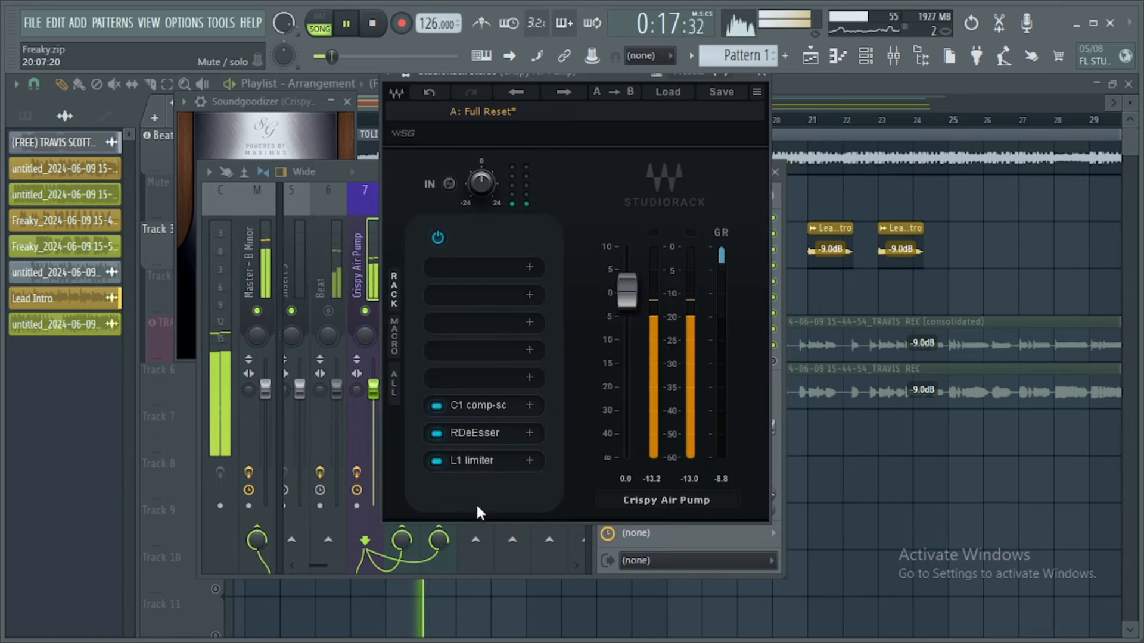
key("space")
Review the L1 limiter's threshold, ceiling and release settings, and close both the limiter and StudioRack.
left_click(475, 464)
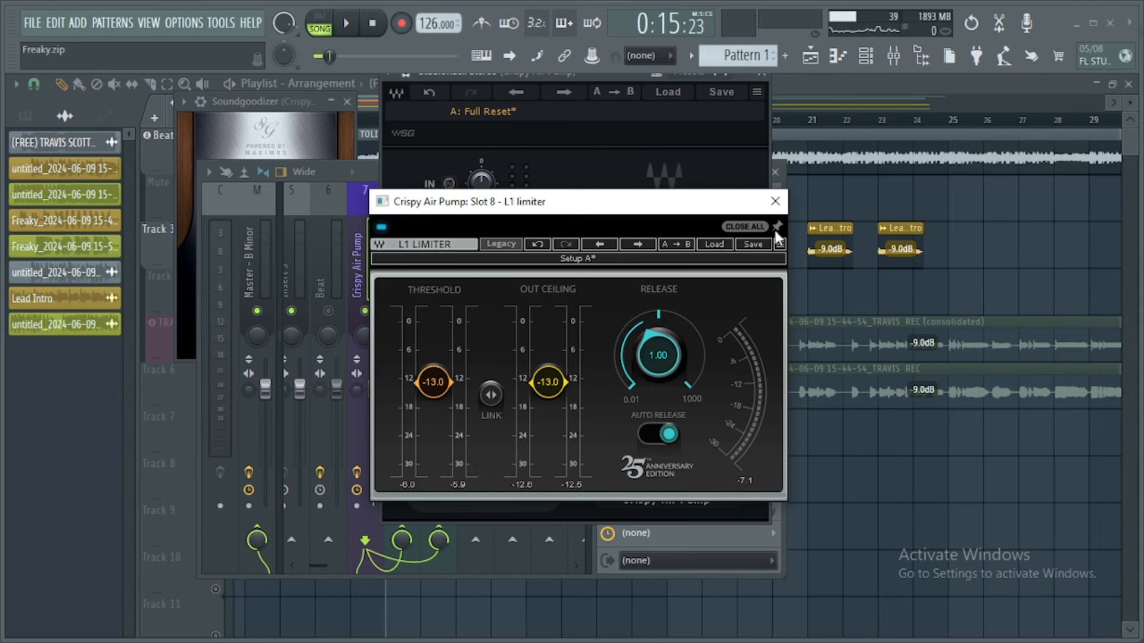
left_click(775, 206)
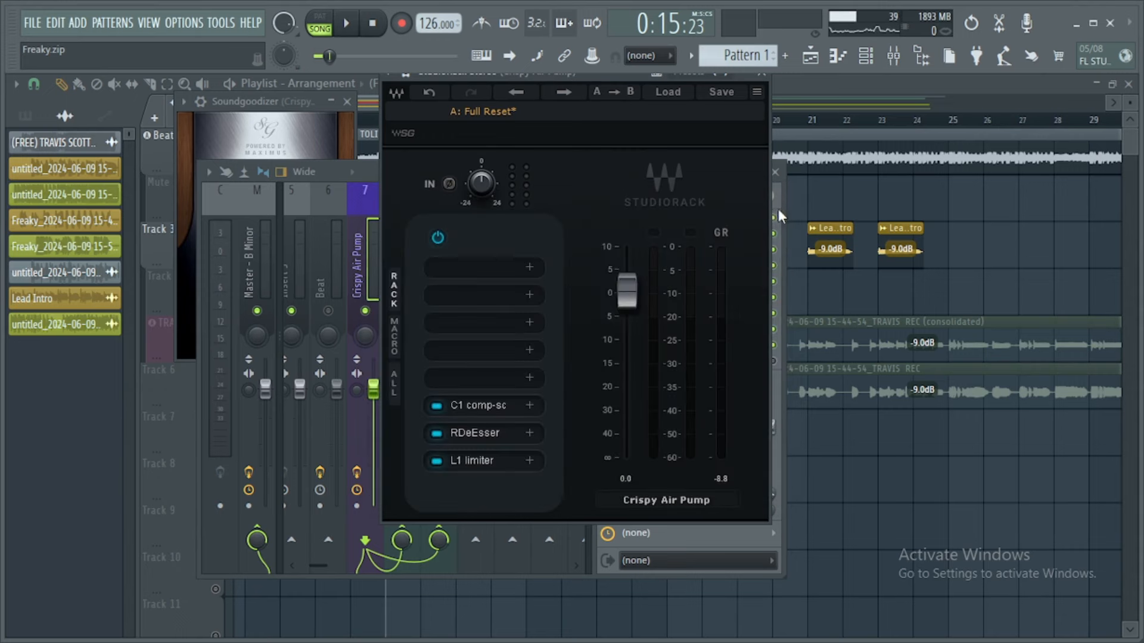
left_click(763, 76)
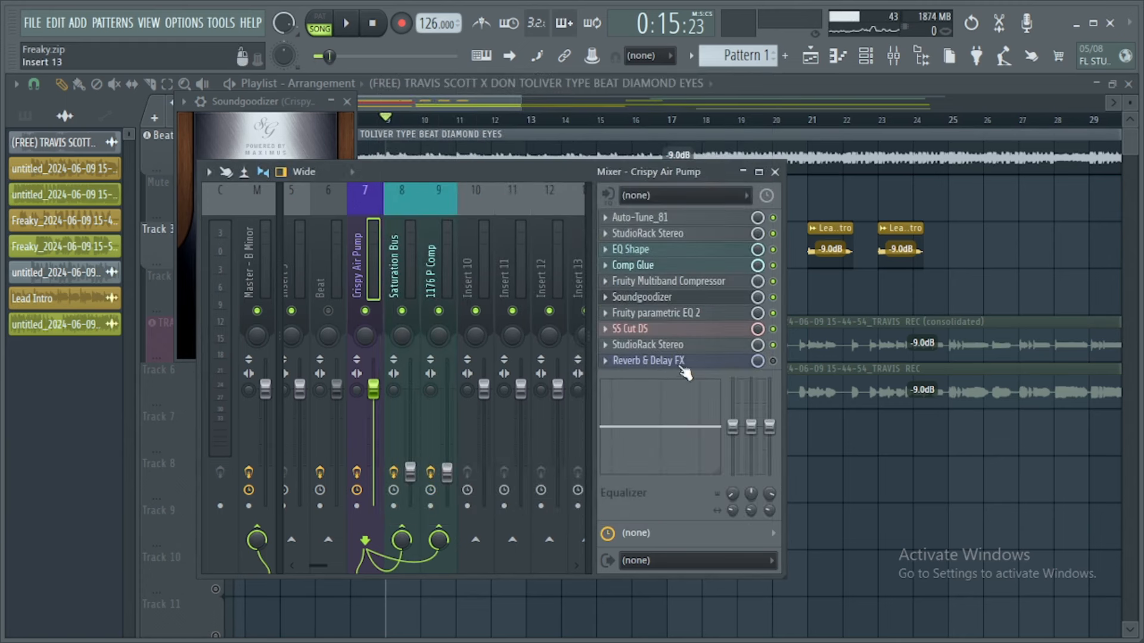
Enable Reverb & Delay FX on the Crispy Air Pump track and review its LuxeVerb settings.
left_click(774, 361)
left_click(721, 363)
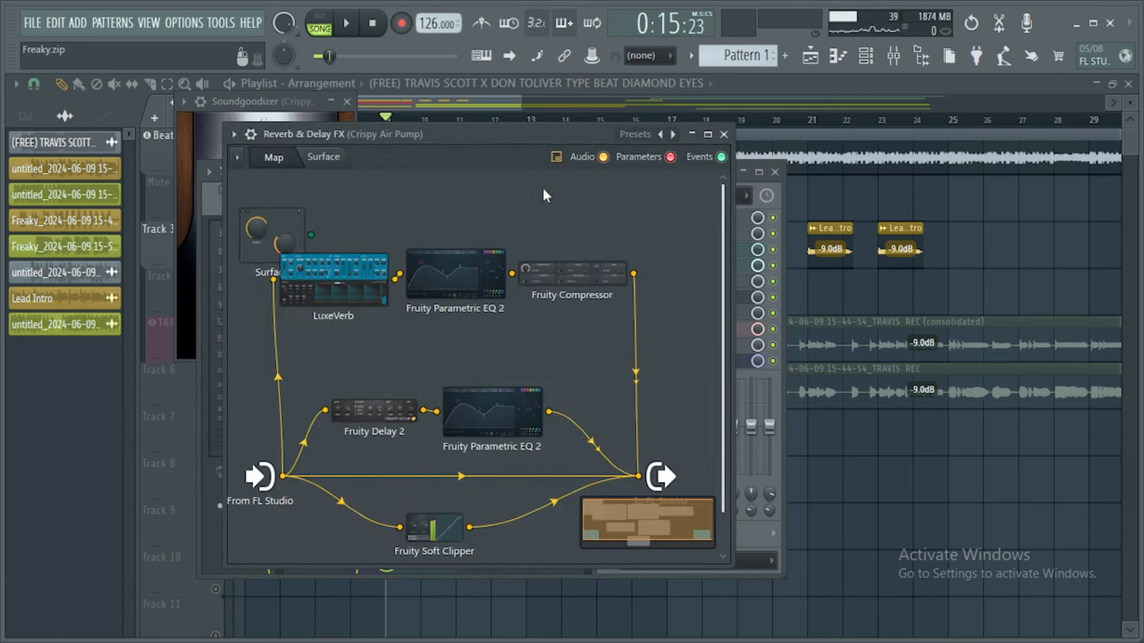
left_click_drag(465, 135, 549, 135)
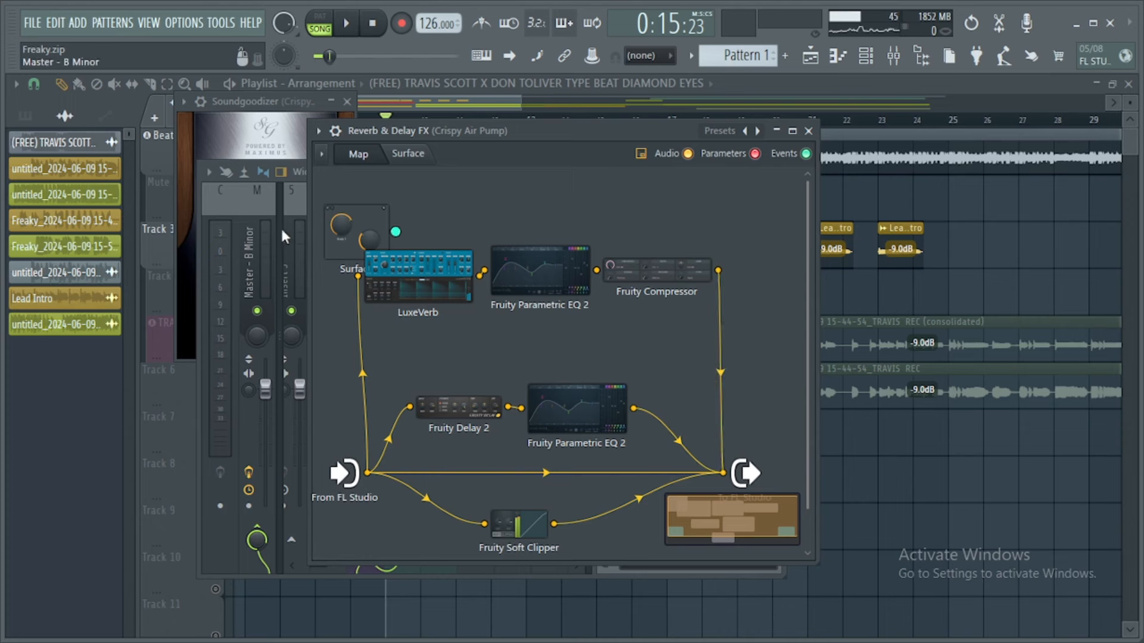
double_click(405, 292)
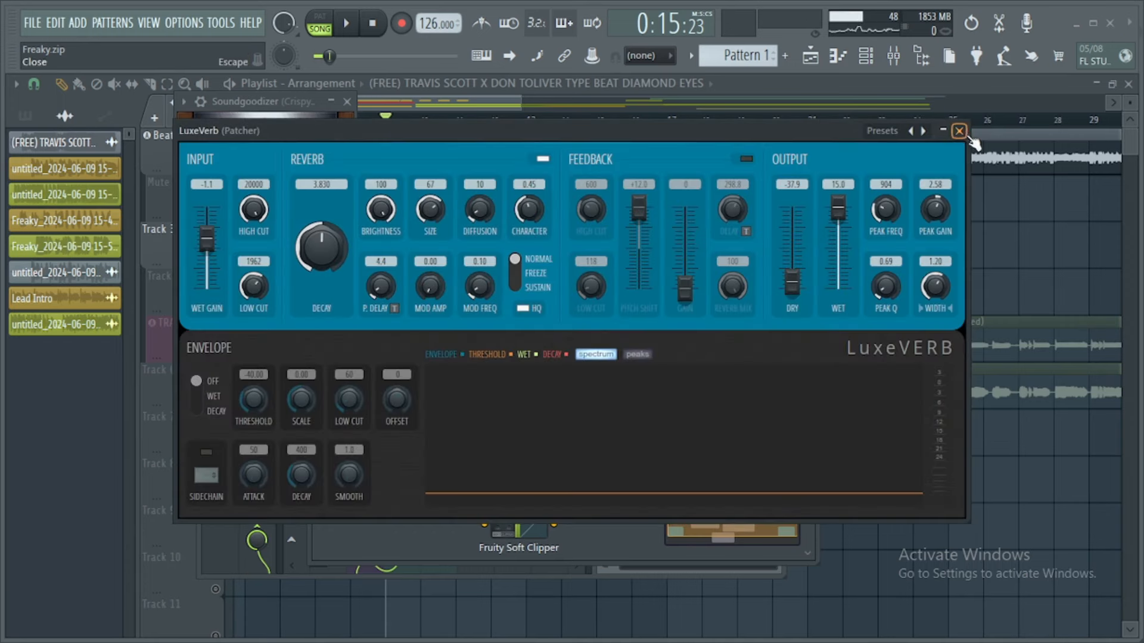
left_click(959, 131)
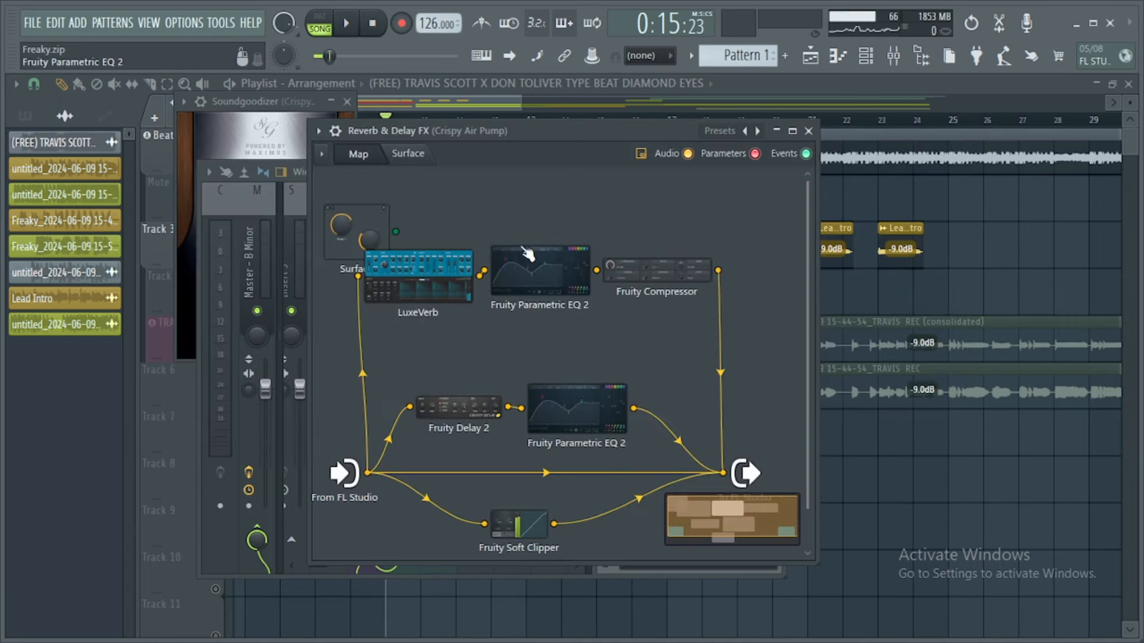
Review the Fruity Parametric EQ 2 and Fruity Compressor that follow LuxeVerb in the patch, closing each one.
double_click(573, 271)
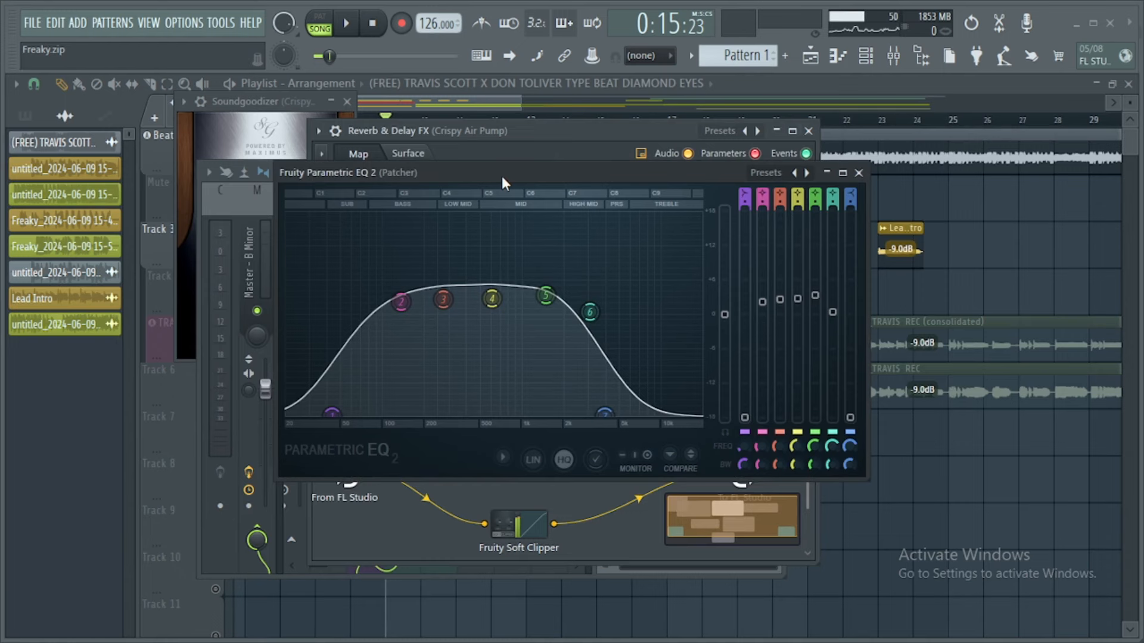
left_click(858, 173)
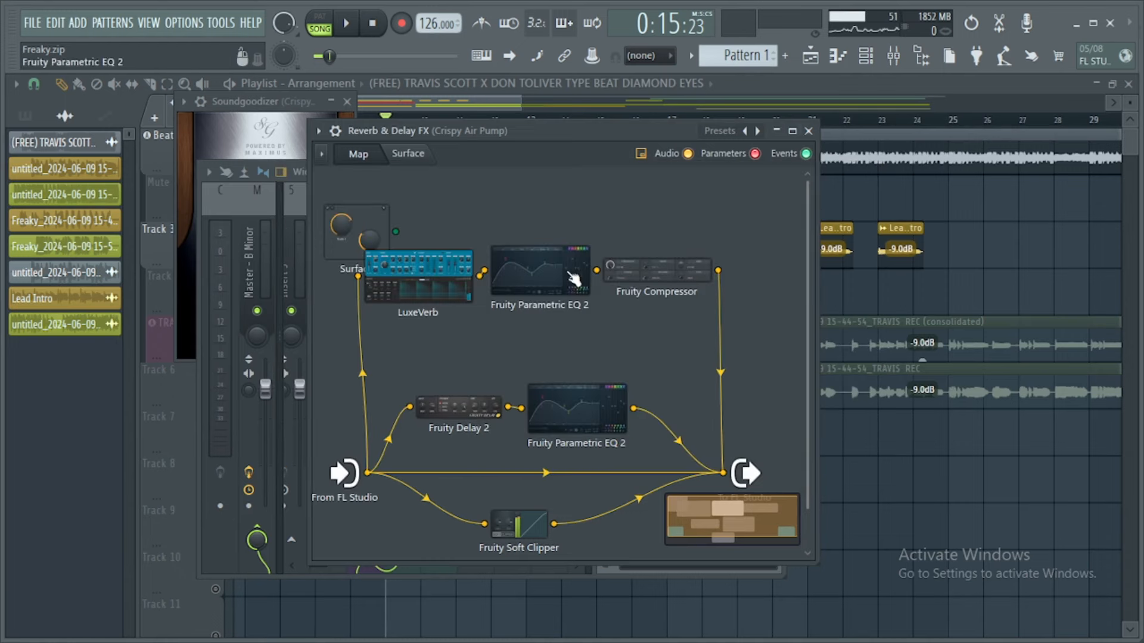
double_click(653, 273)
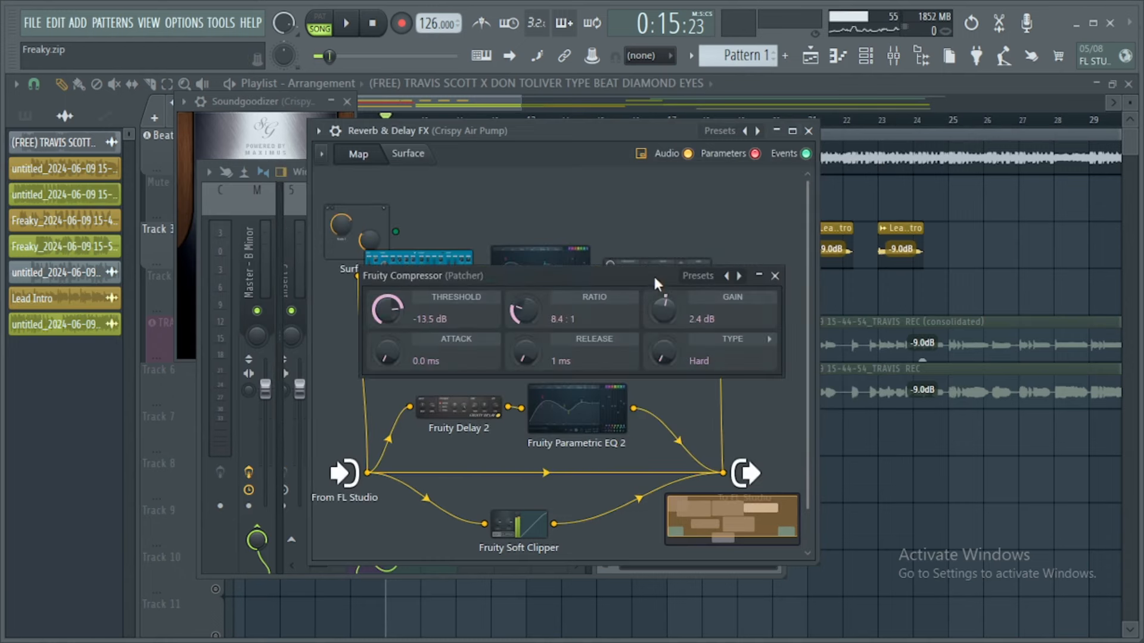
left_click(775, 275)
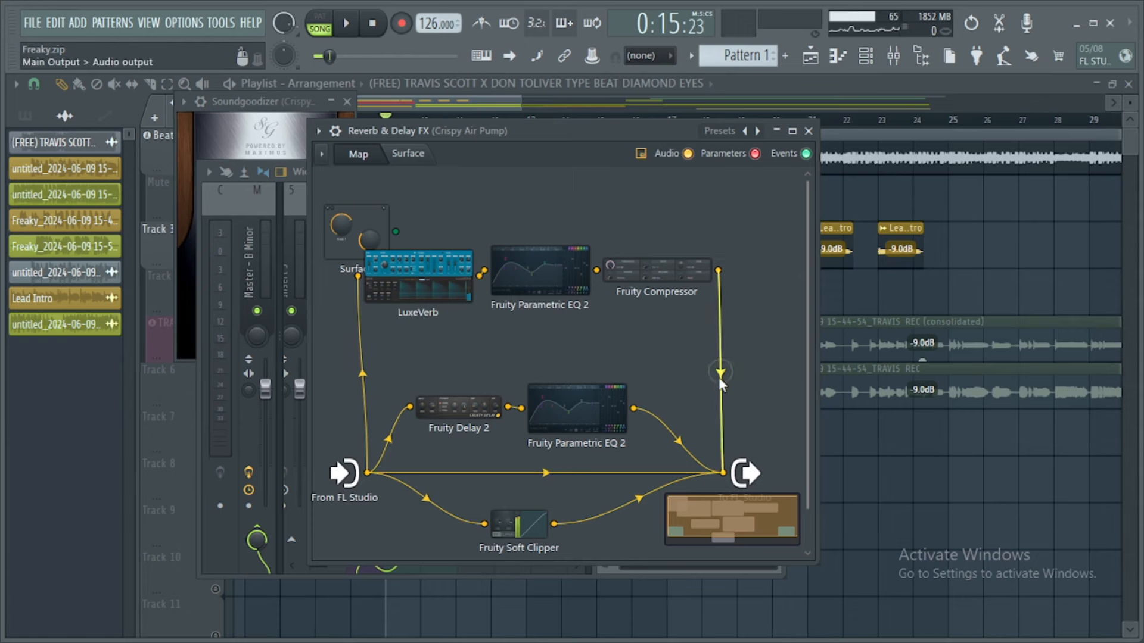
Audition the vocal while trying the output levels of the reverb, delay and soft clipper paths in the patch.
key("space")
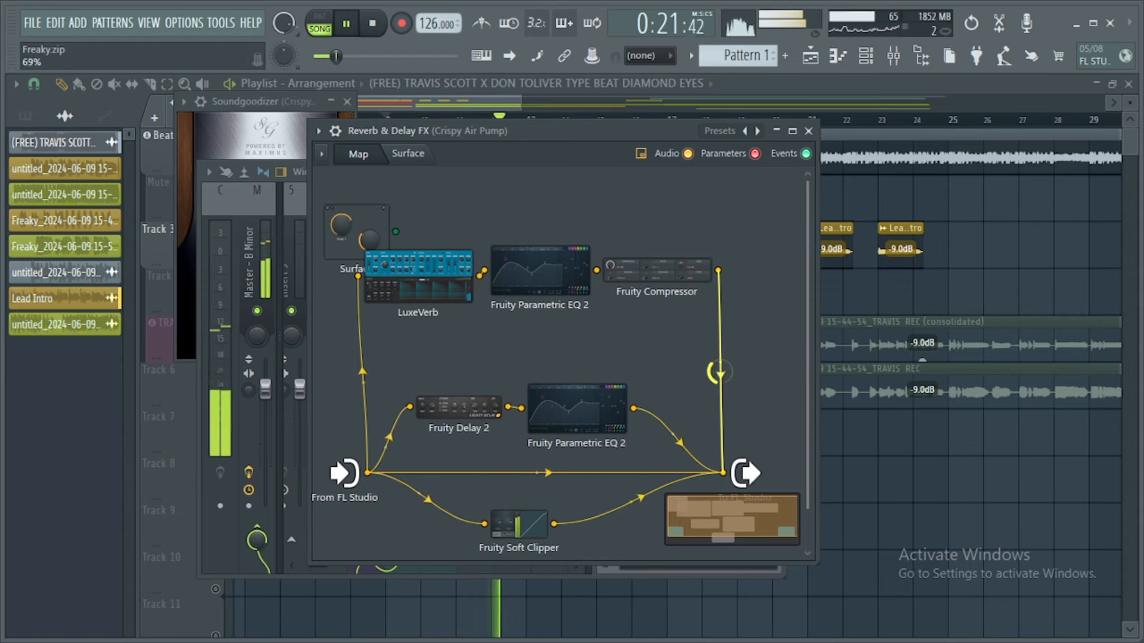
key("space")
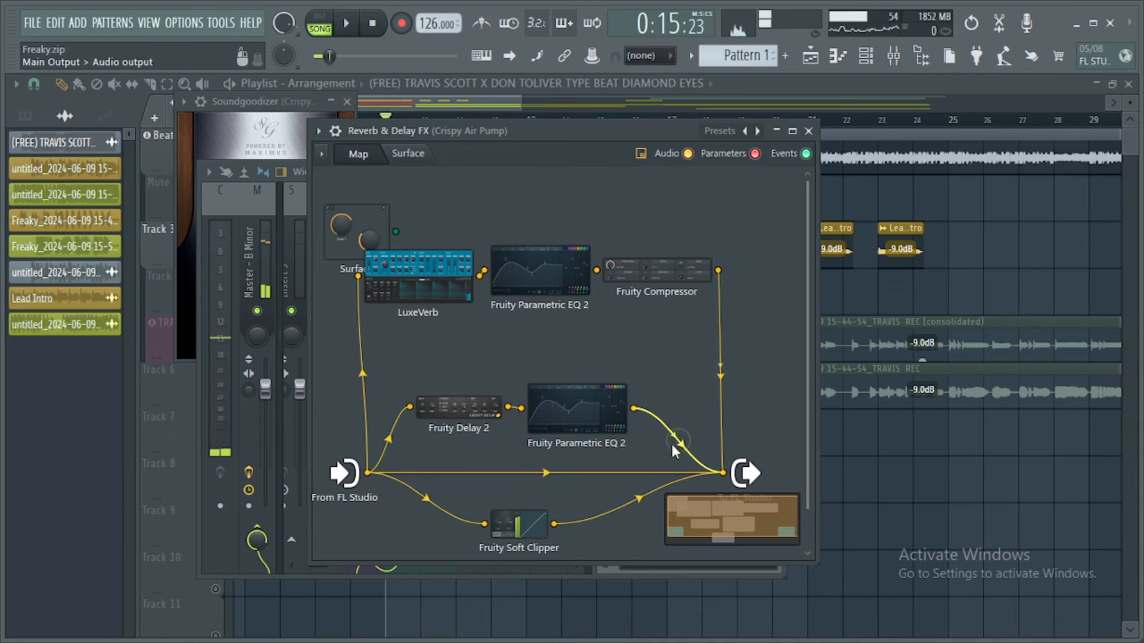
key("space")
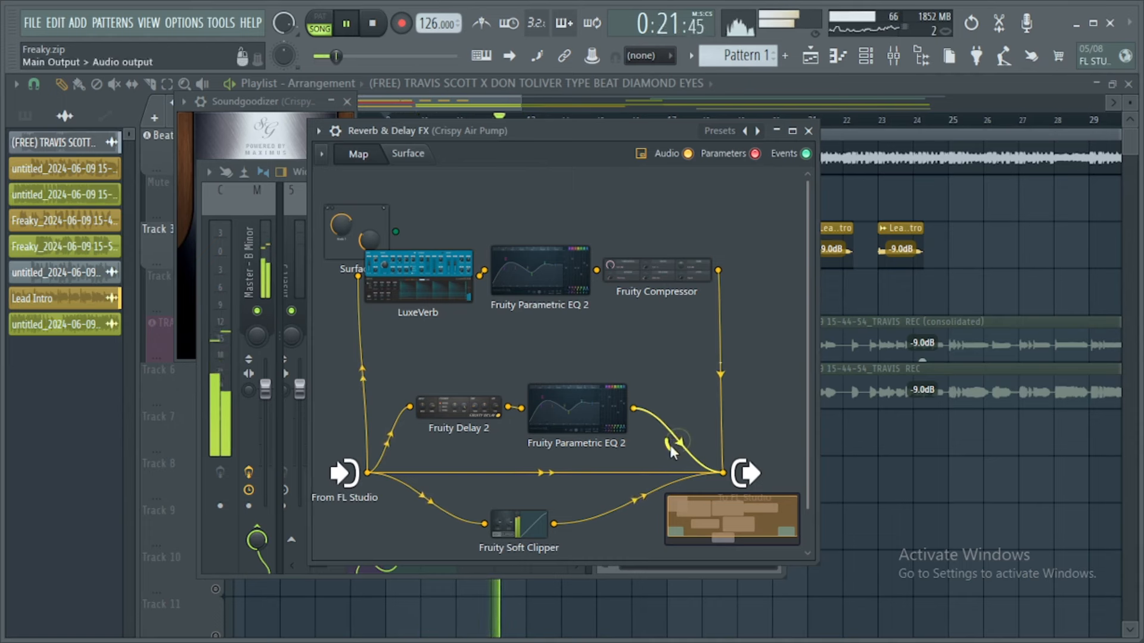
key("space")
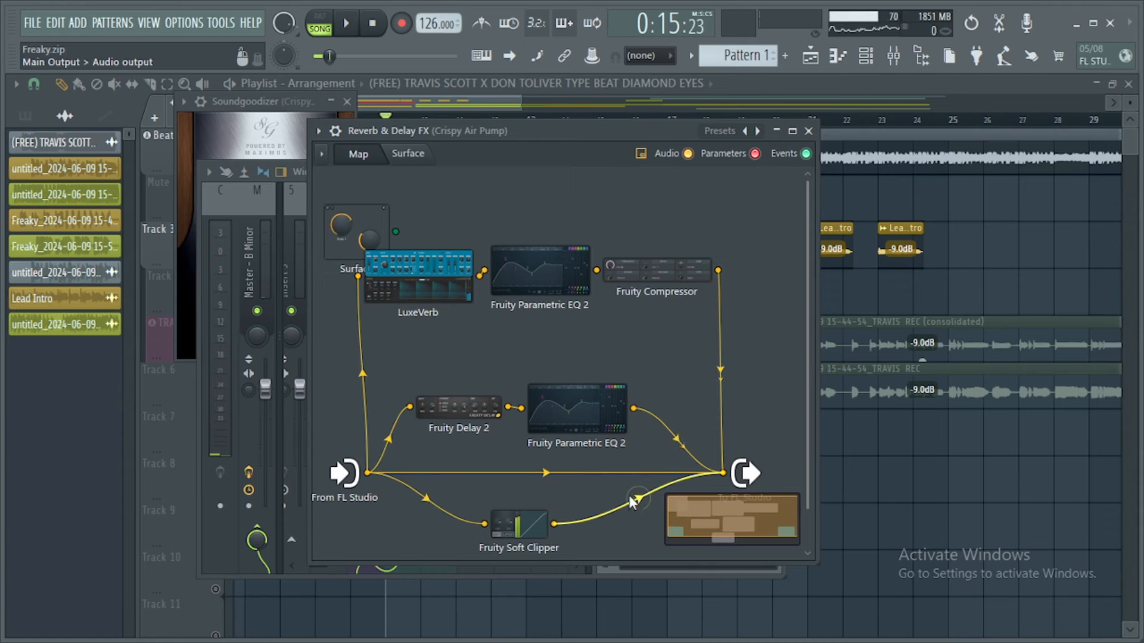
key("space")
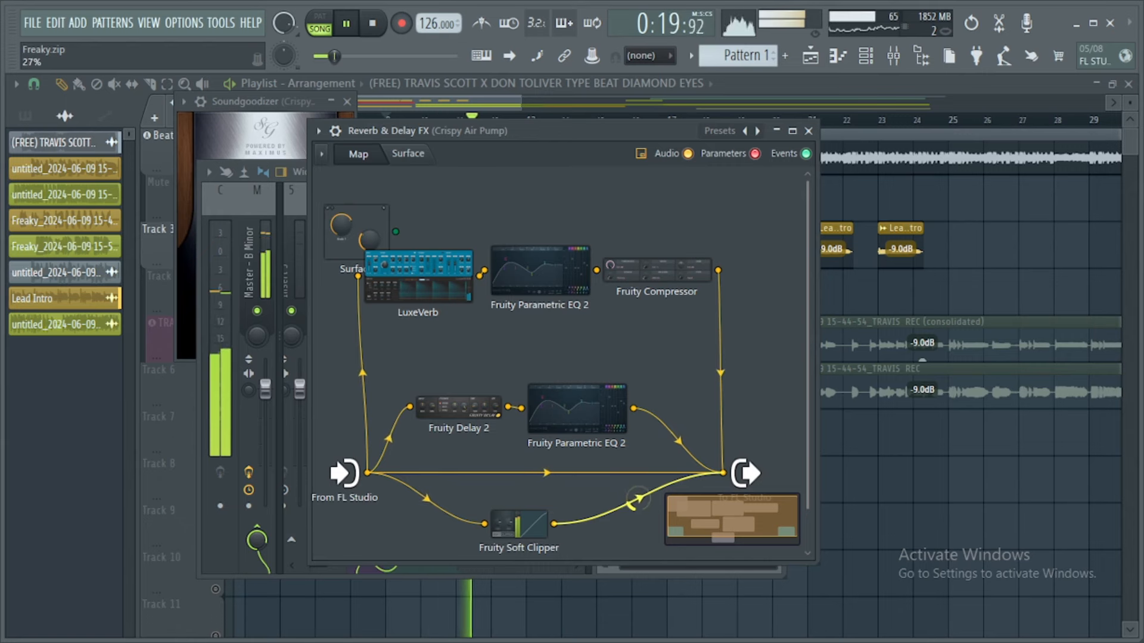
Close Reverb & Delay FX, and unmute the Beat track to audition the vocal over the beat.
left_click(808, 130)
left_click(328, 310)
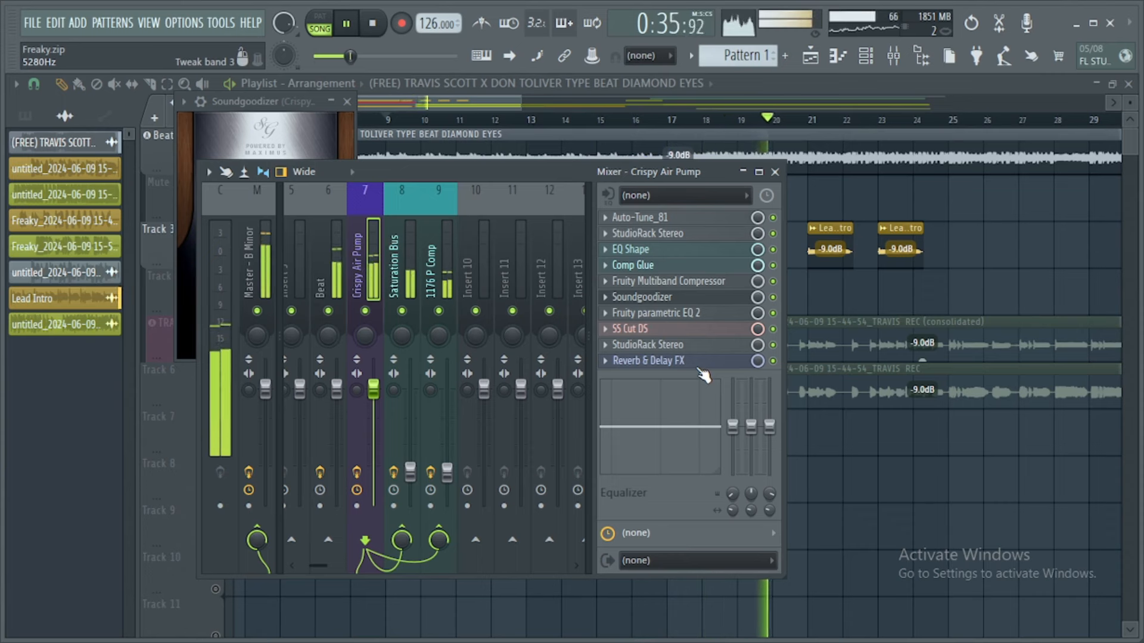
key("space")
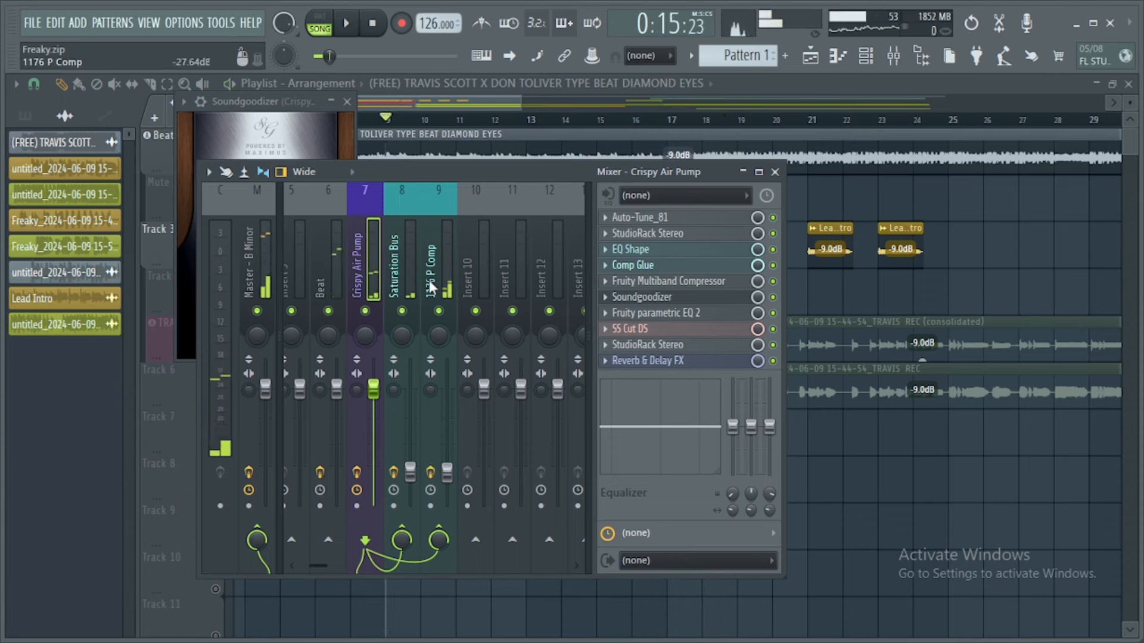
Open the Patcher on the Saturation Bus and look through its preset list, keeping 2K Distortion loaded.
left_click(388, 276)
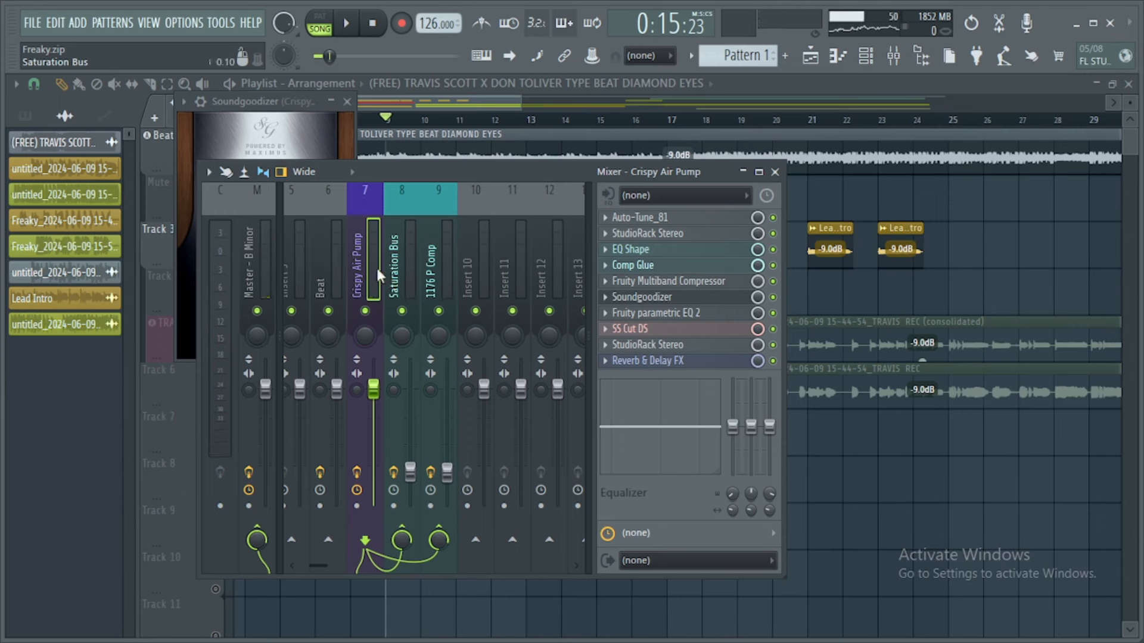
left_click(652, 220)
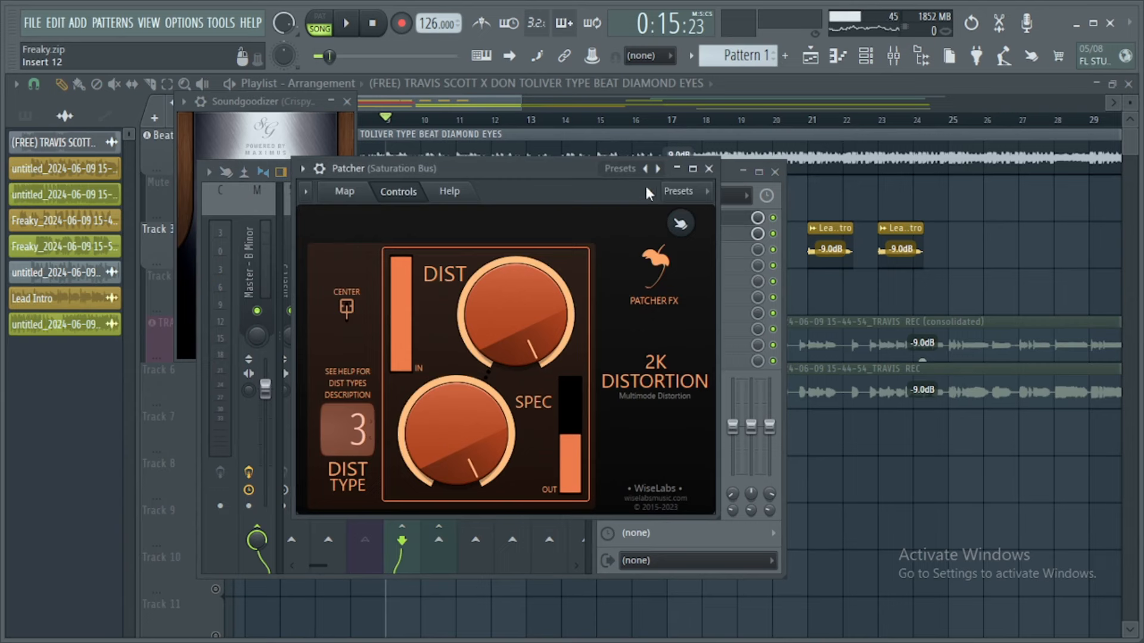
left_click(658, 169)
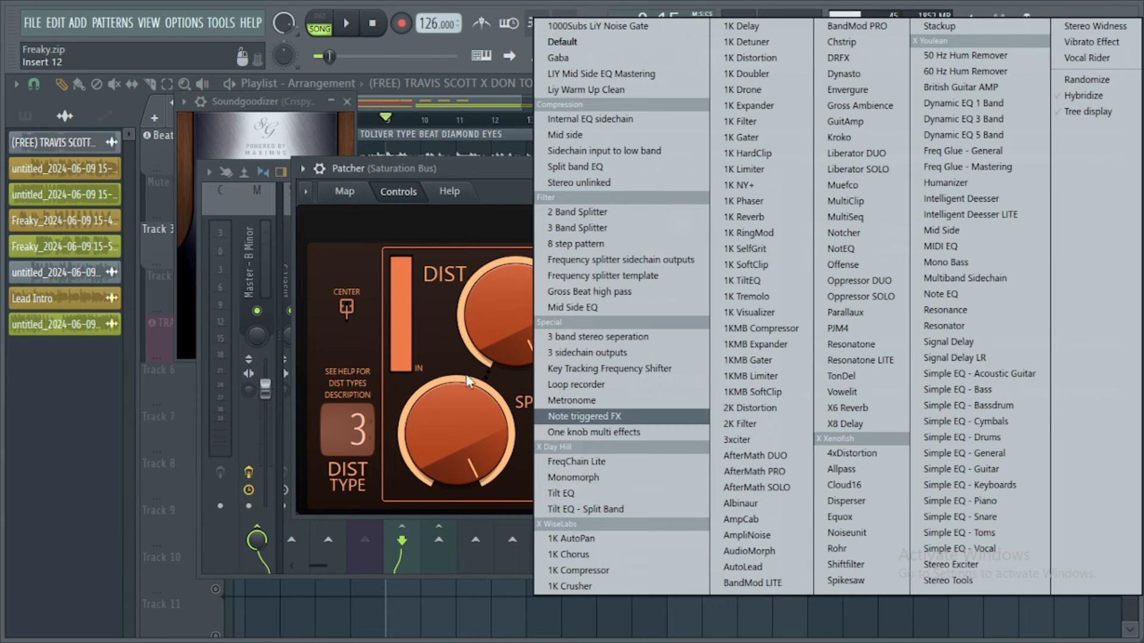
left_click(493, 174)
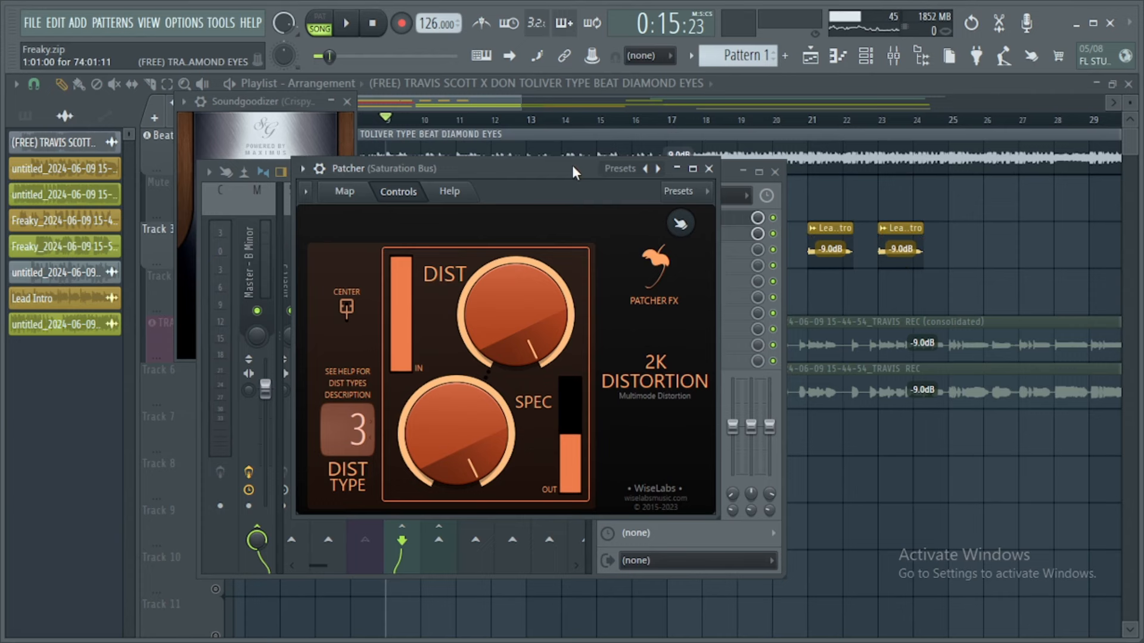
left_click(656, 170)
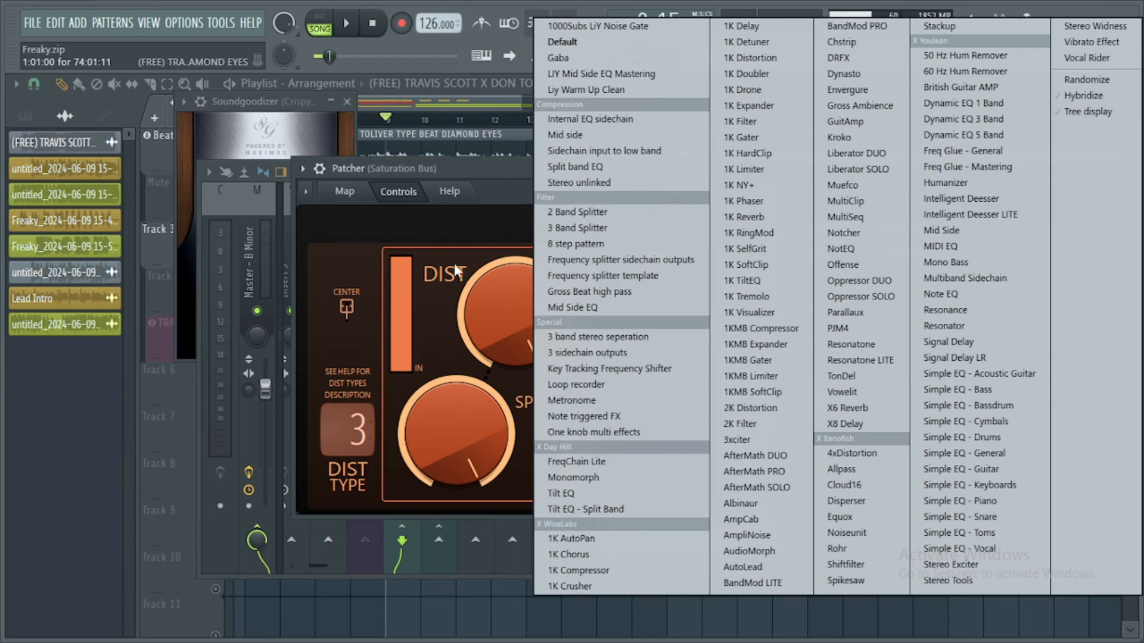
left_click(474, 164)
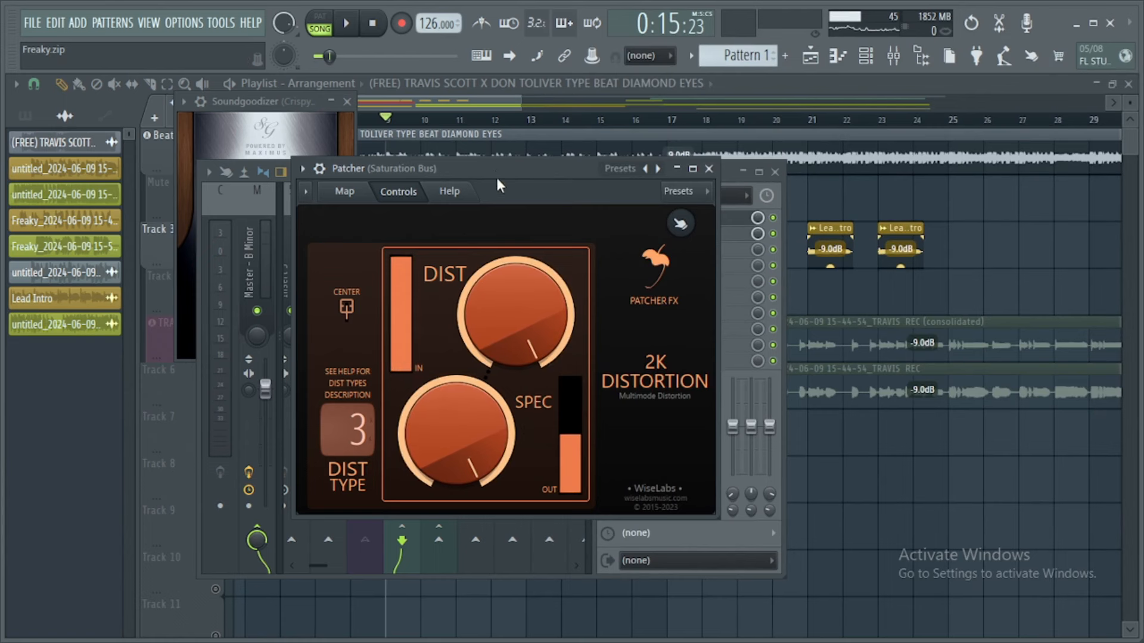
Review the 2K Distortion input, DIST and SPEC controls on the Saturation Bus, and close the Patcher.
left_click_drag(493, 167, 522, 162)
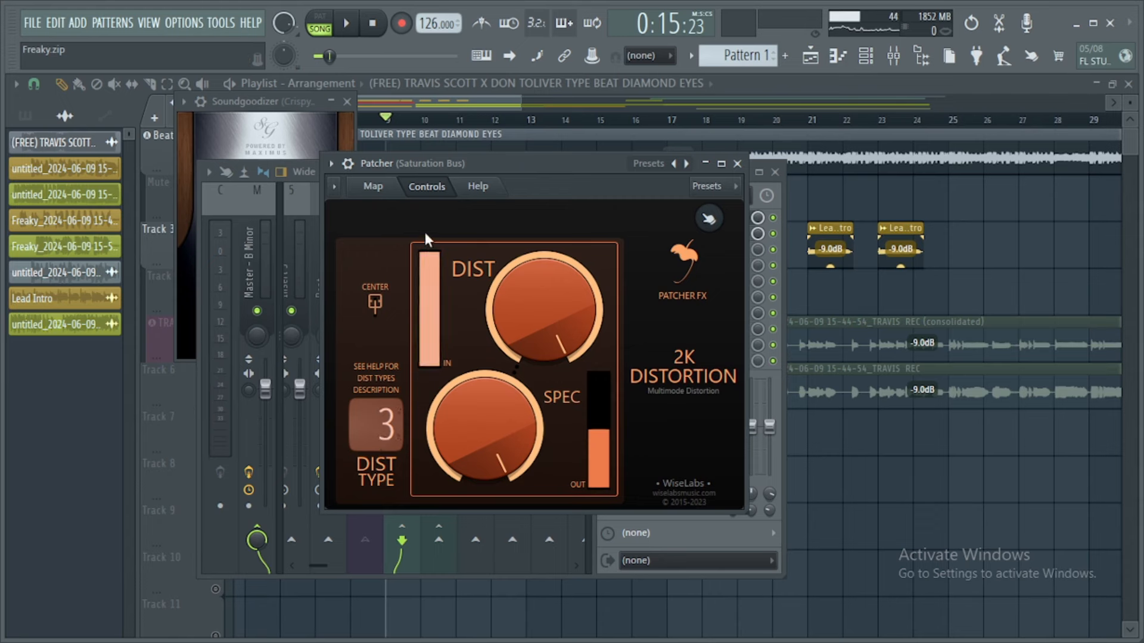
left_click_drag(430, 275, 430, 274)
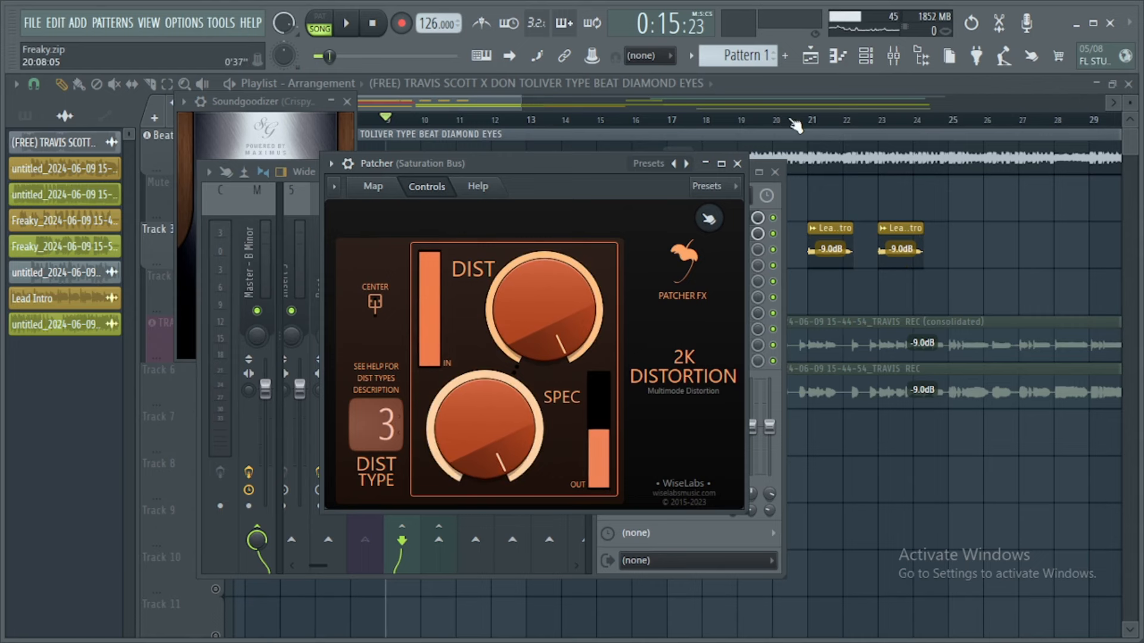
left_click(737, 163)
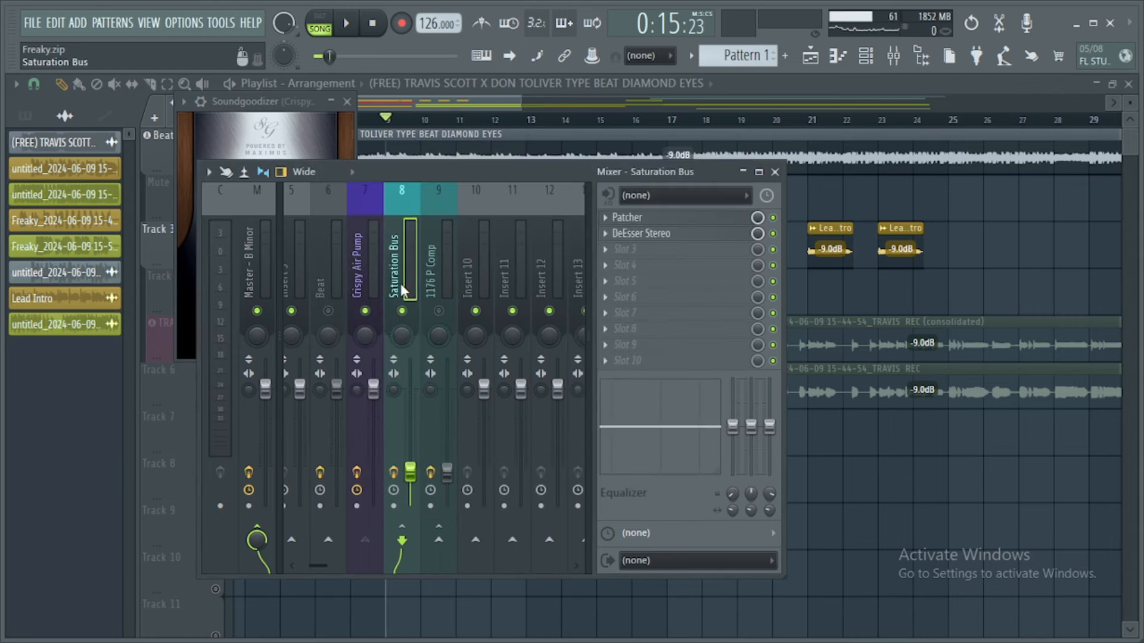
Review the DeEsser Stereo threshold and frequency settings on the Saturation Bus, and return to the mixer.
left_click(642, 234)
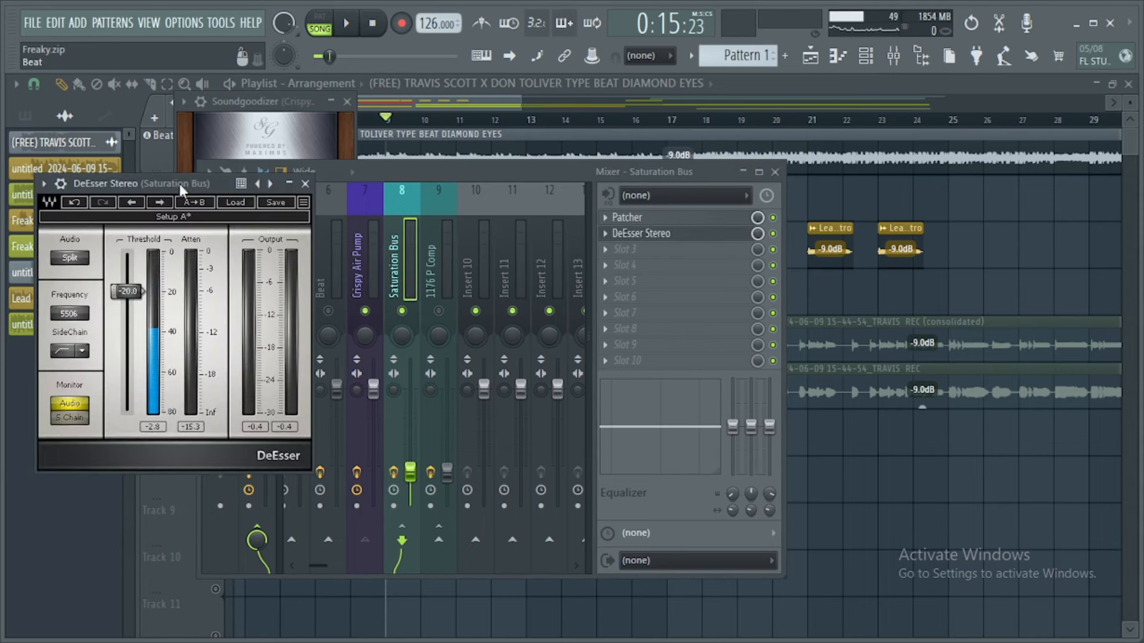
left_click_drag(128, 186, 206, 190)
left_click(580, 167)
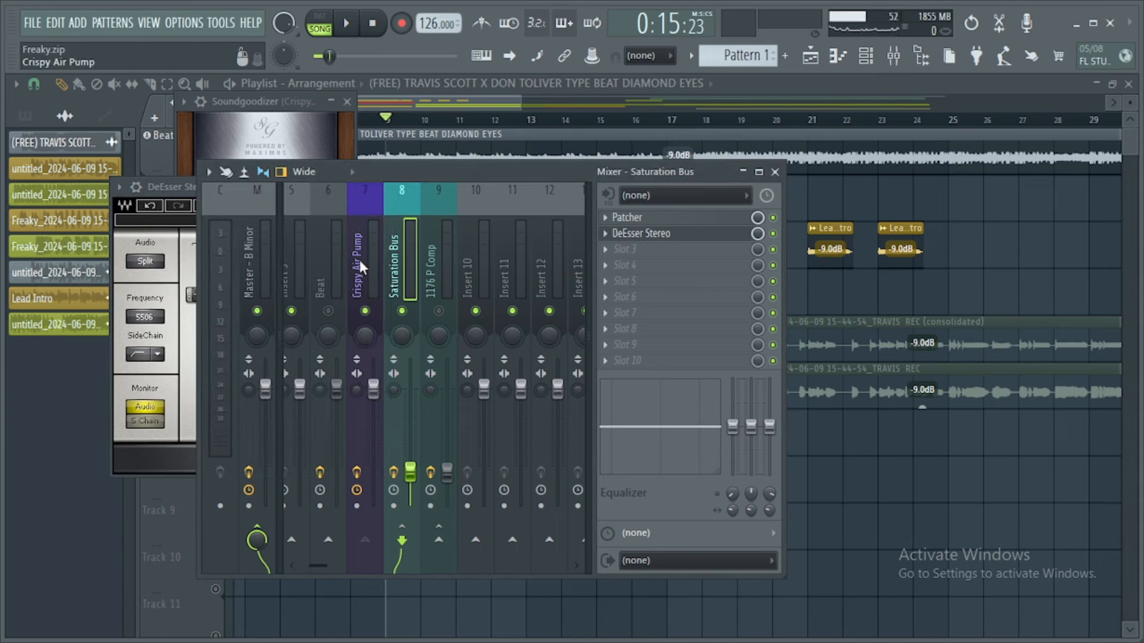
Pull the Saturation Bus fader down to 0%, and audition the vocal while blending the bus back in.
left_click(370, 274)
left_click_drag(410, 474, 410, 506)
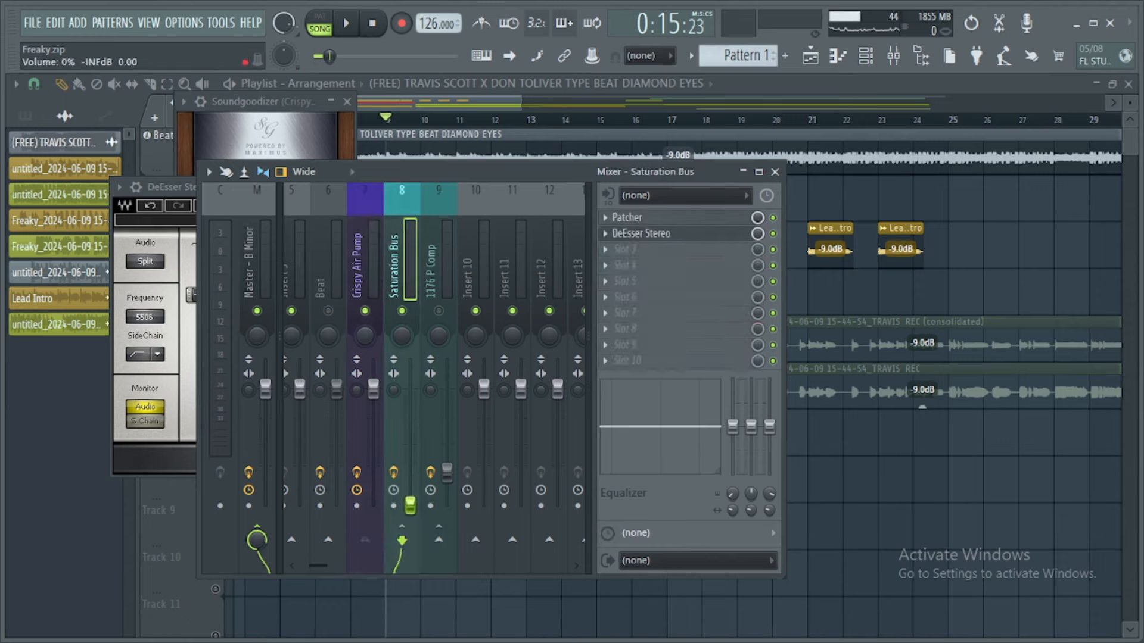
left_click(361, 284)
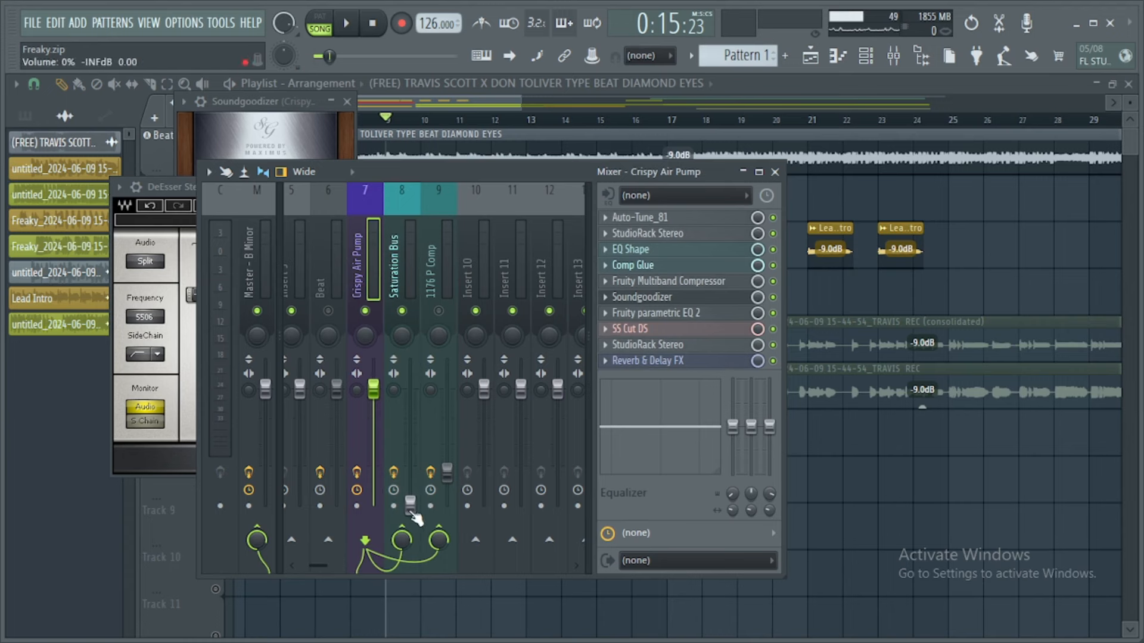
key("space")
left_click_drag(410, 503, 410, 474)
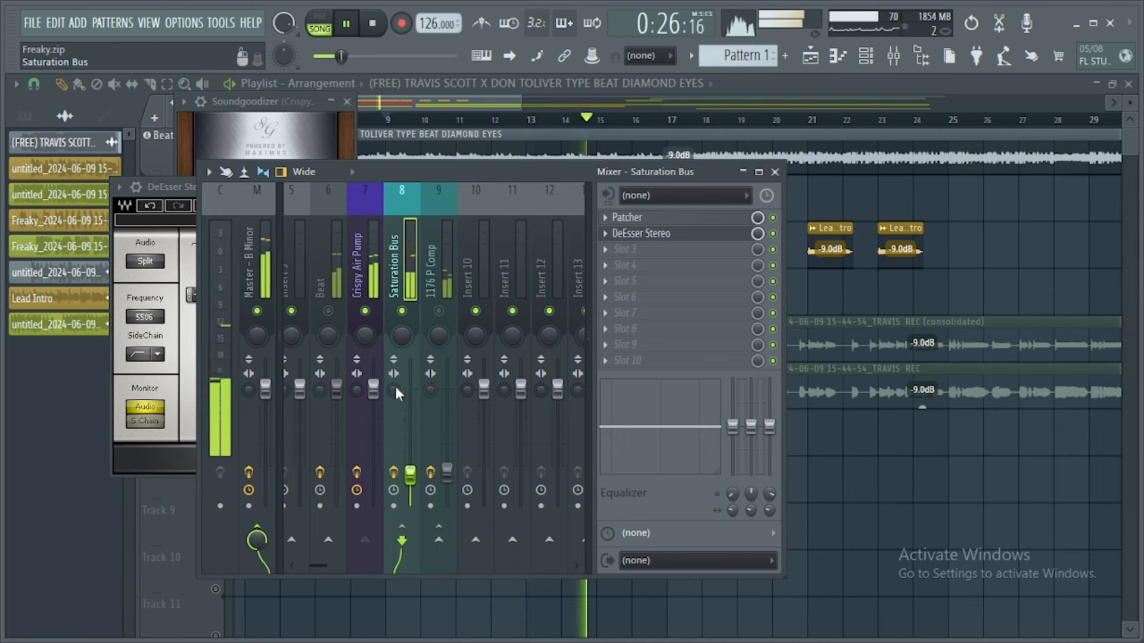
key("space")
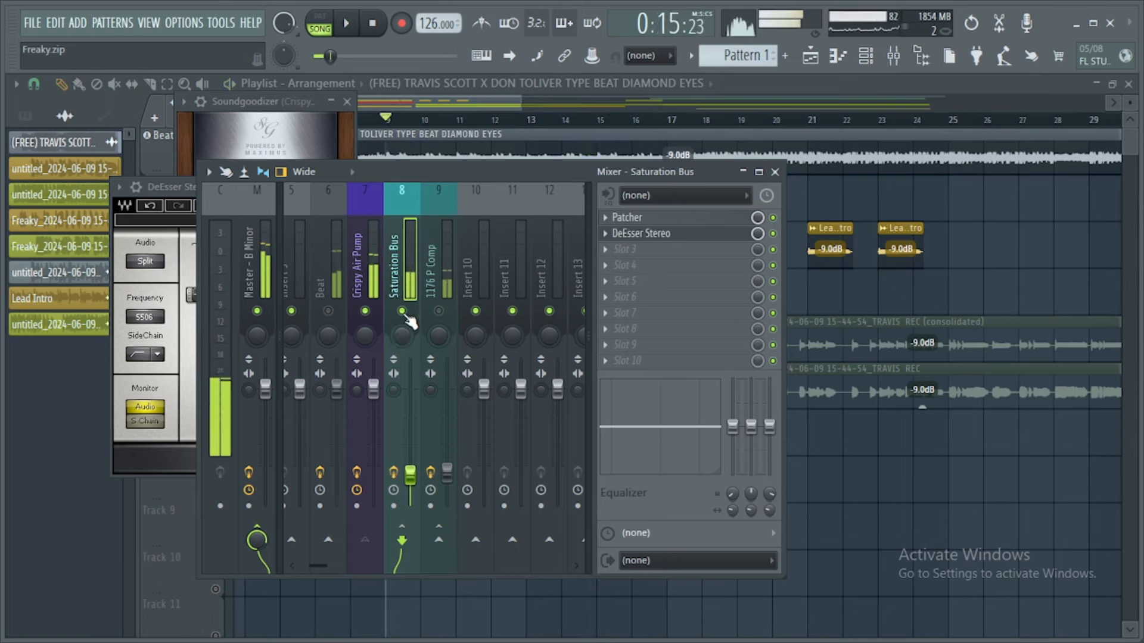
key("space")
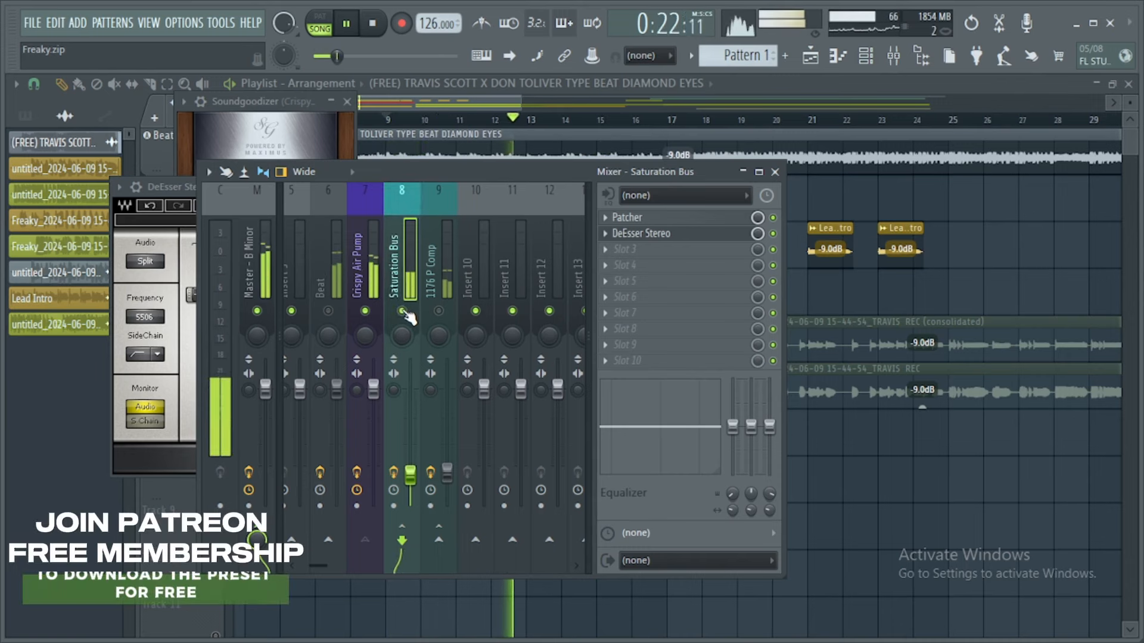
key("space")
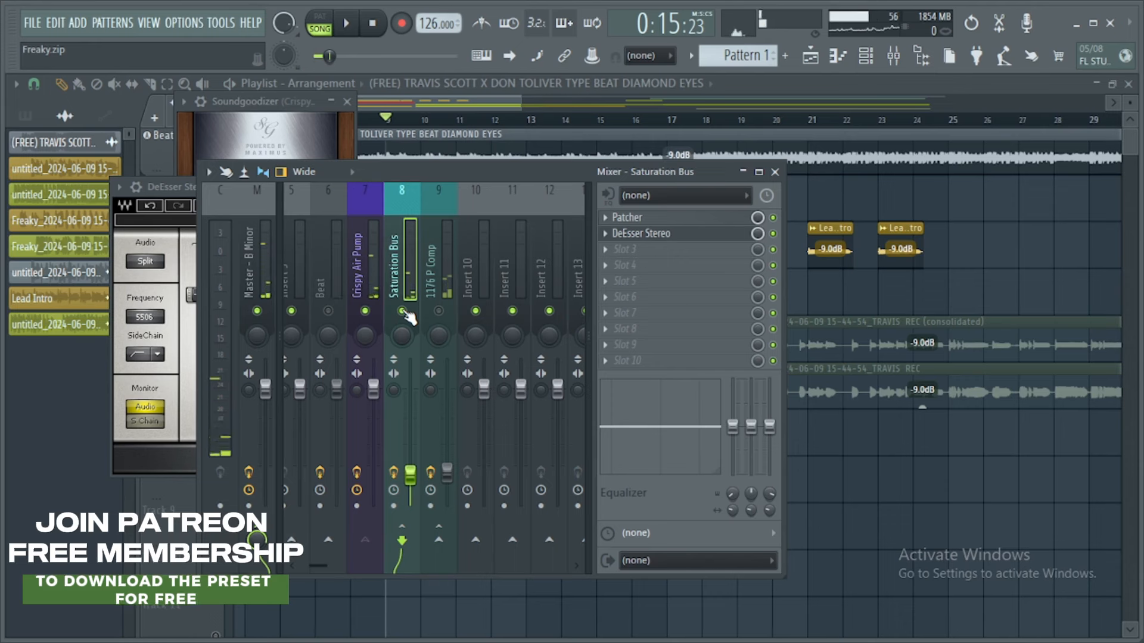
Unmute the 1176 P Comp bus and open its DeEsser Stereo.
left_click(432, 276)
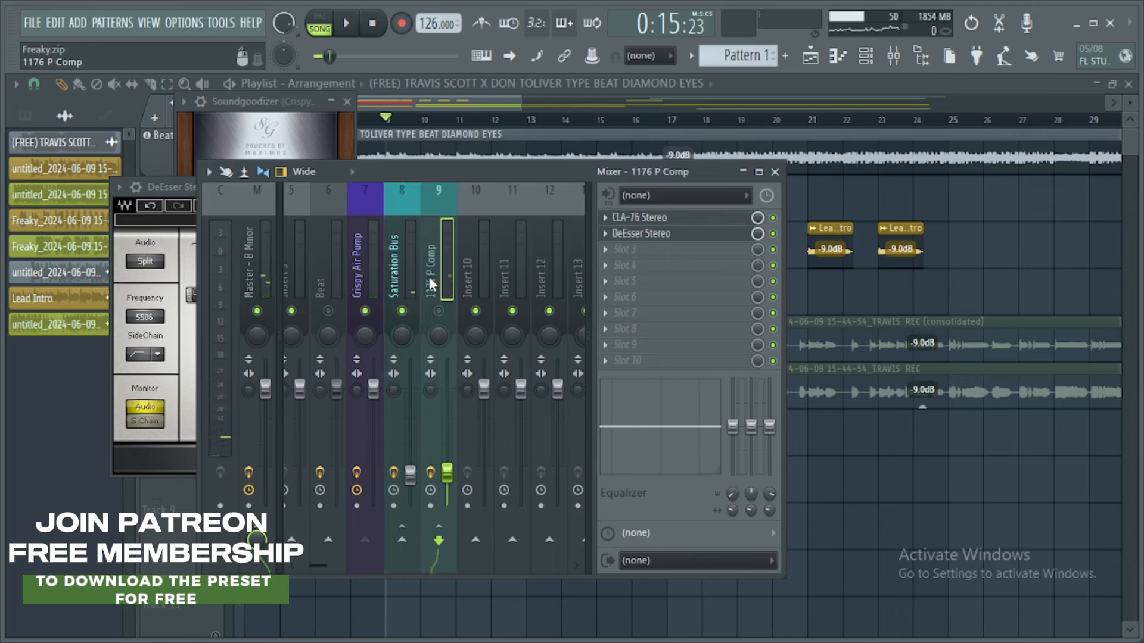
left_click(439, 311)
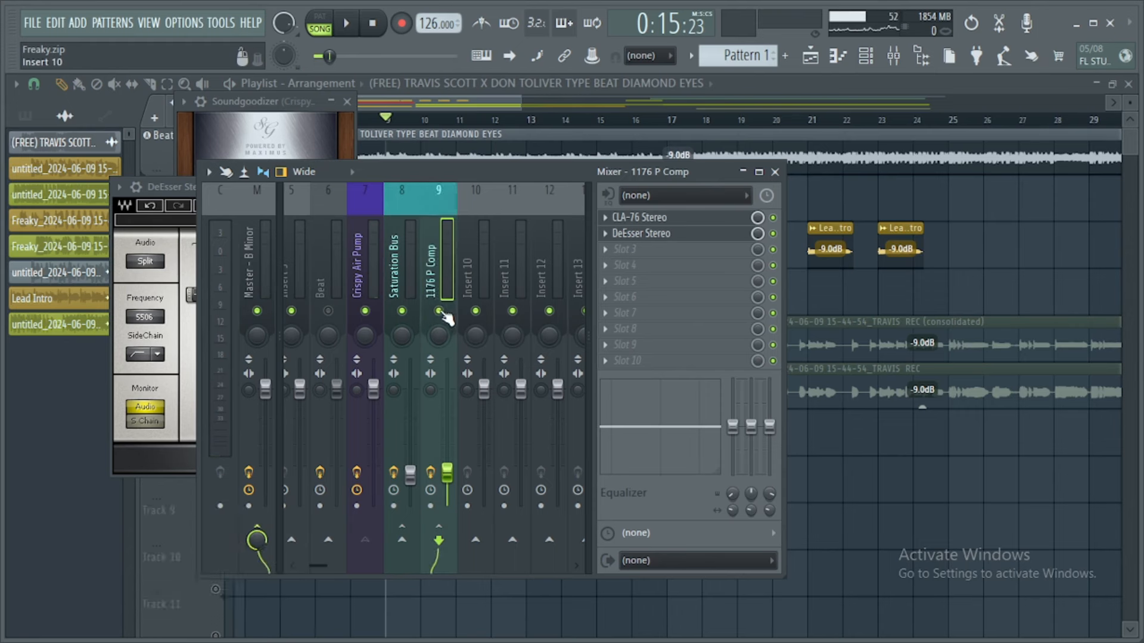
left_click(659, 237)
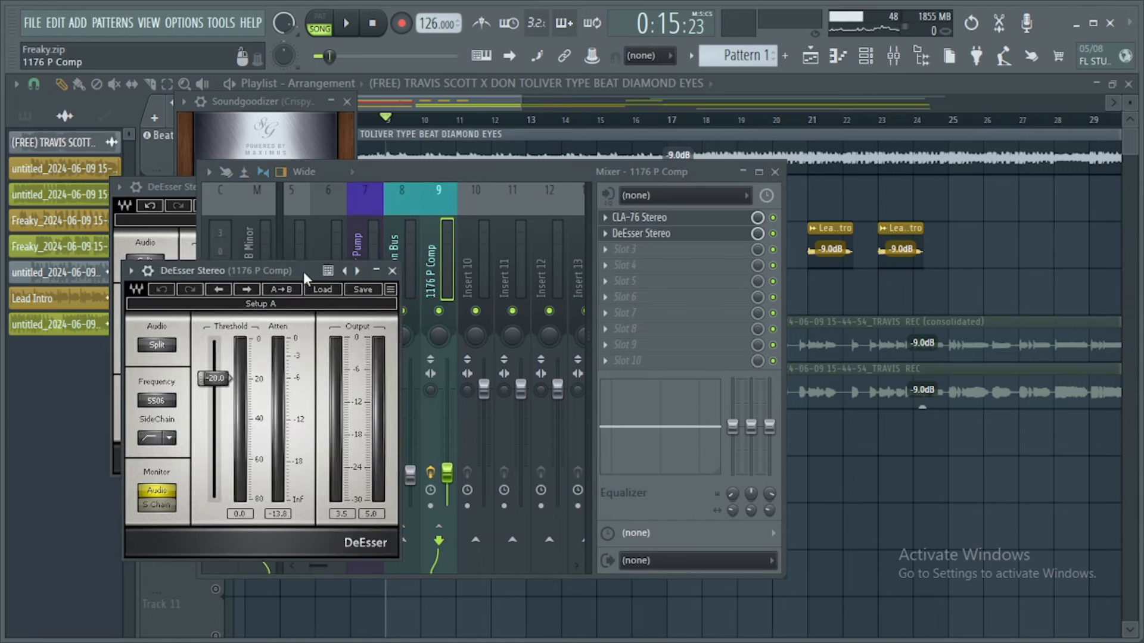
Open the CLA-76 Stereo on the 1176 P Comp bus, review its attack and release settings, and close the compressor.
left_click(641, 222)
left_click(624, 220)
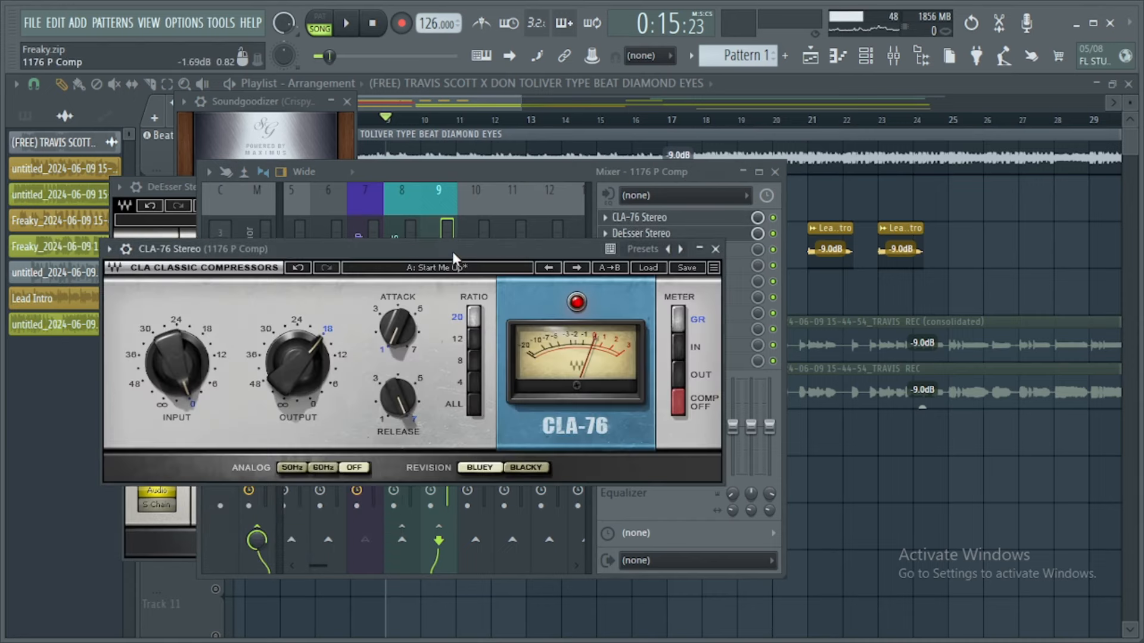
left_click_drag(452, 251, 567, 249)
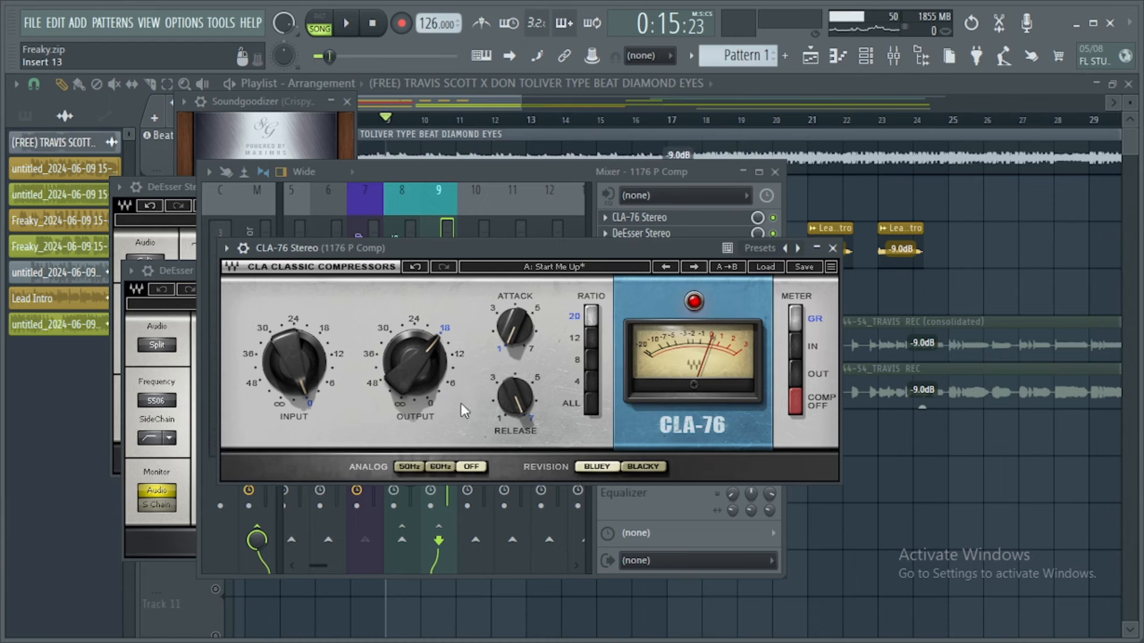
left_click(513, 410)
left_click(514, 327)
left_click(833, 249)
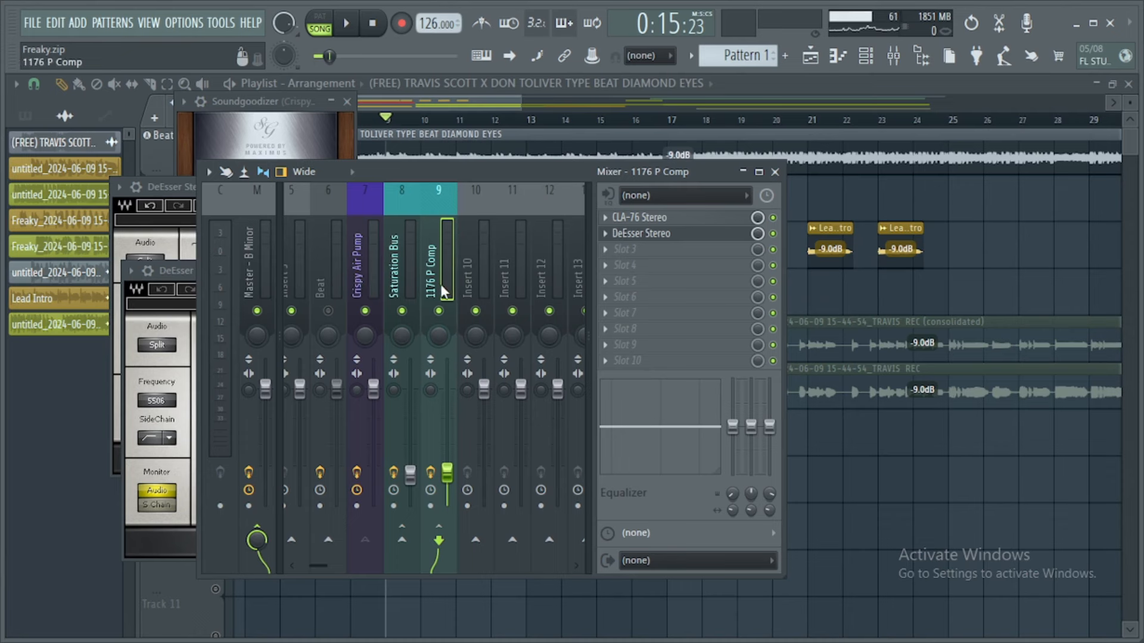
Pull the 1176 P Comp fader down to 0%, and blend the bus back in during playback with Reverb & Delay FX bypassed.
left_click_drag(447, 472, 447, 504)
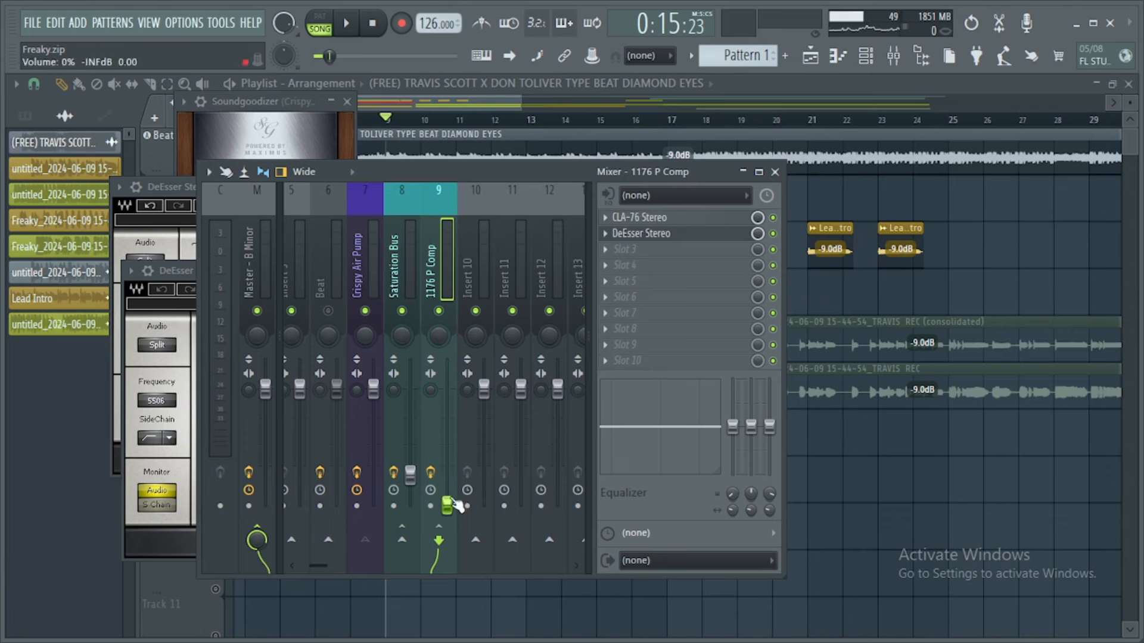
left_click(370, 283)
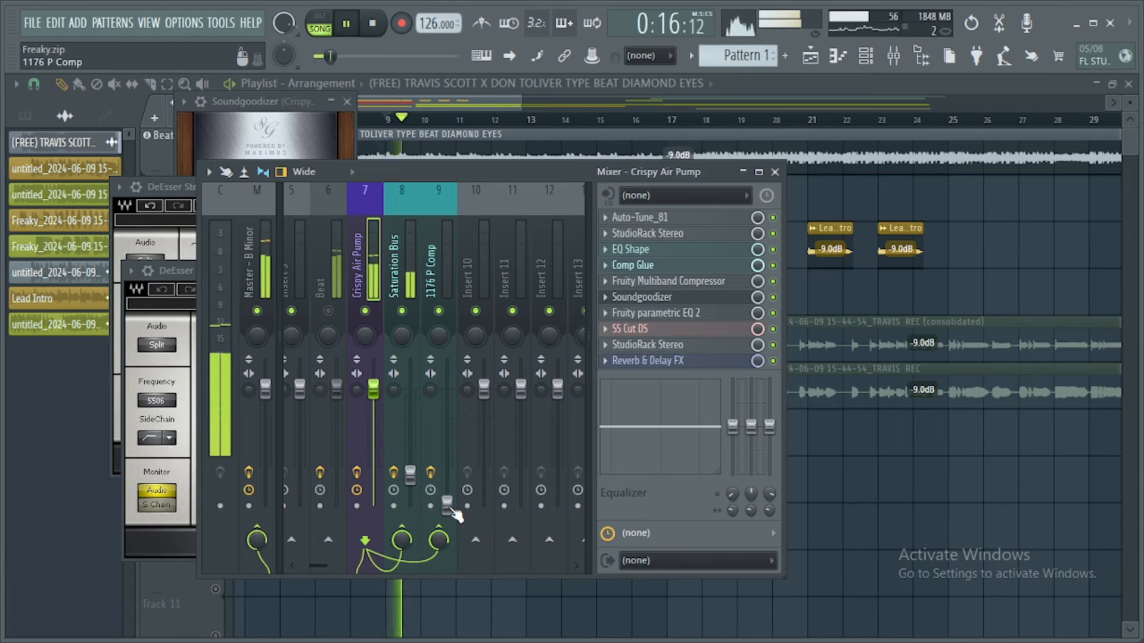
key("space")
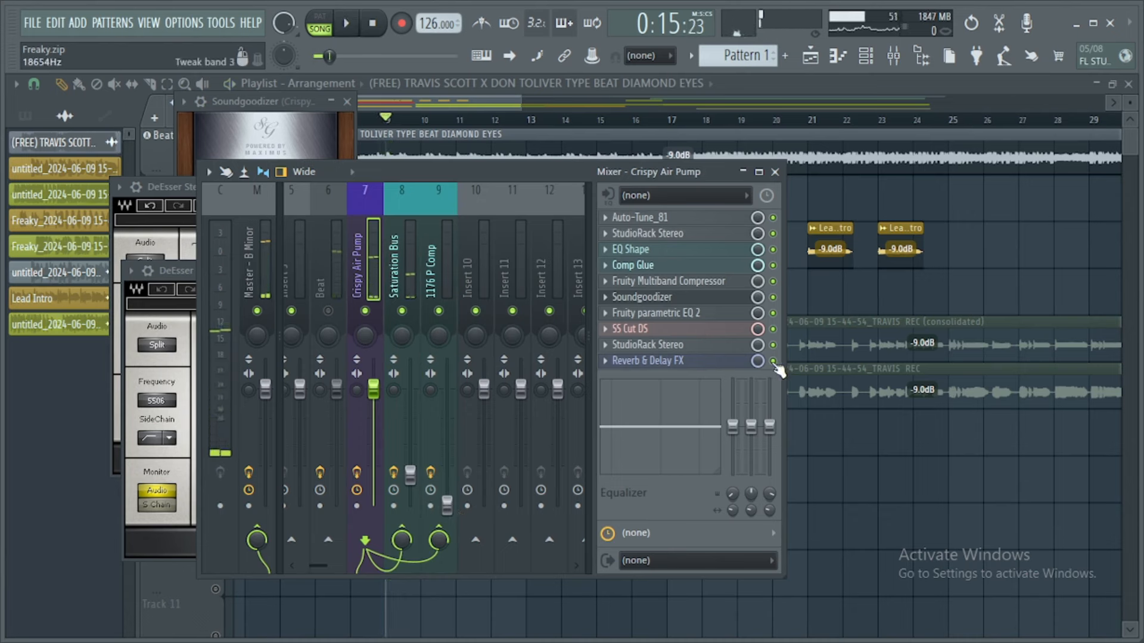
key("space")
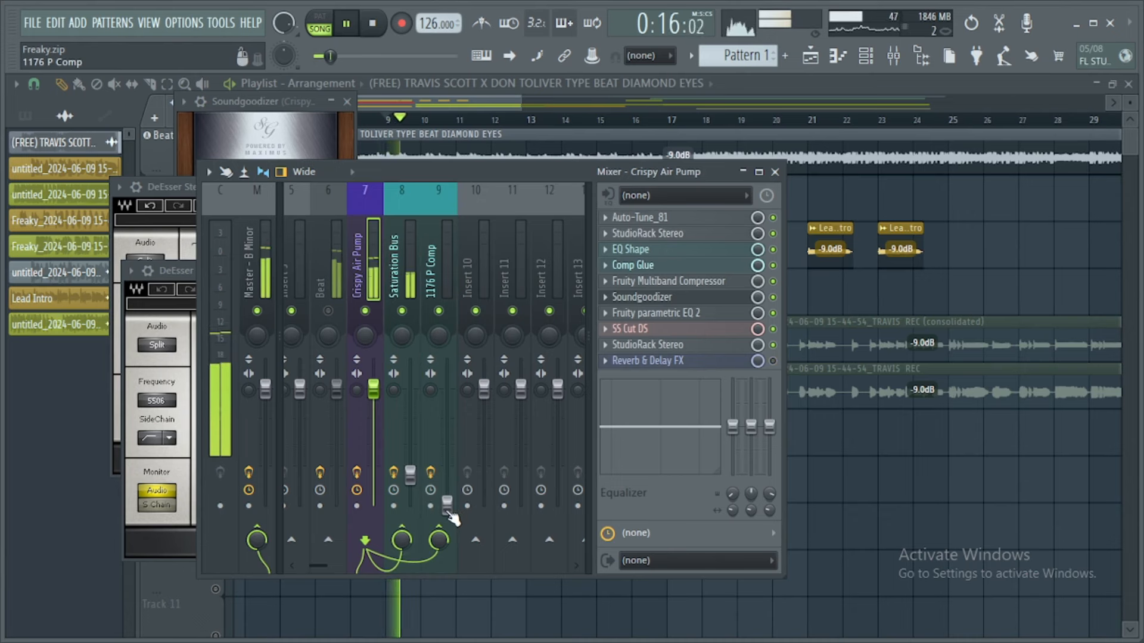
left_click_drag(446, 506, 447, 477)
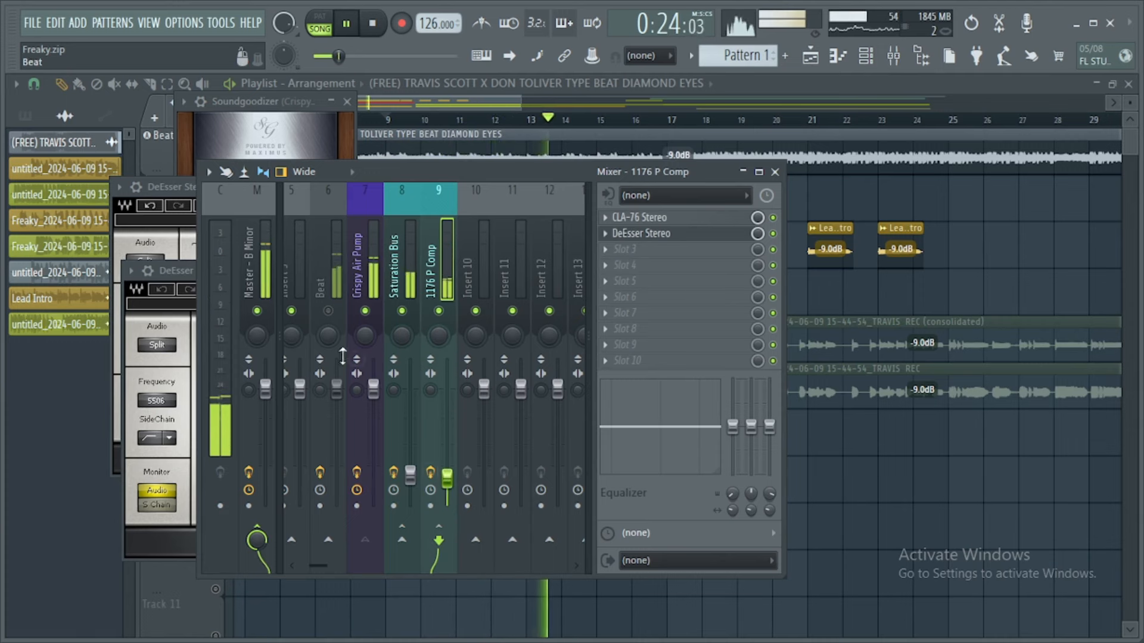
Unmute the Beat track, re-enable Reverb & Delay FX on Crispy Air Pump, and audition the vocal with the beat.
left_click(329, 311)
left_click(375, 286)
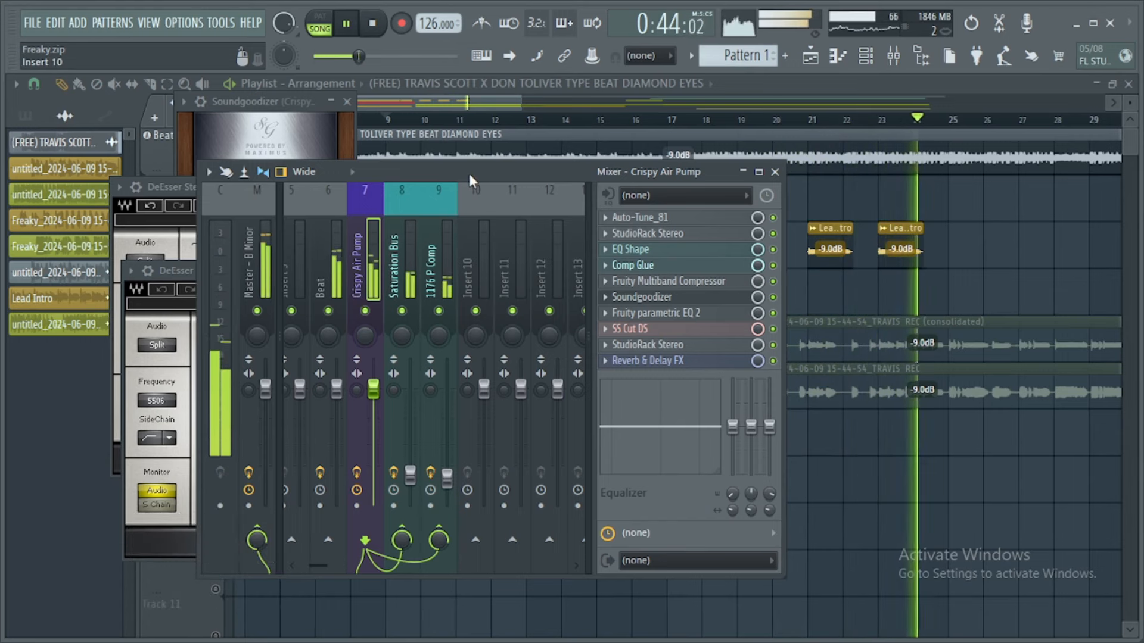
key("space")
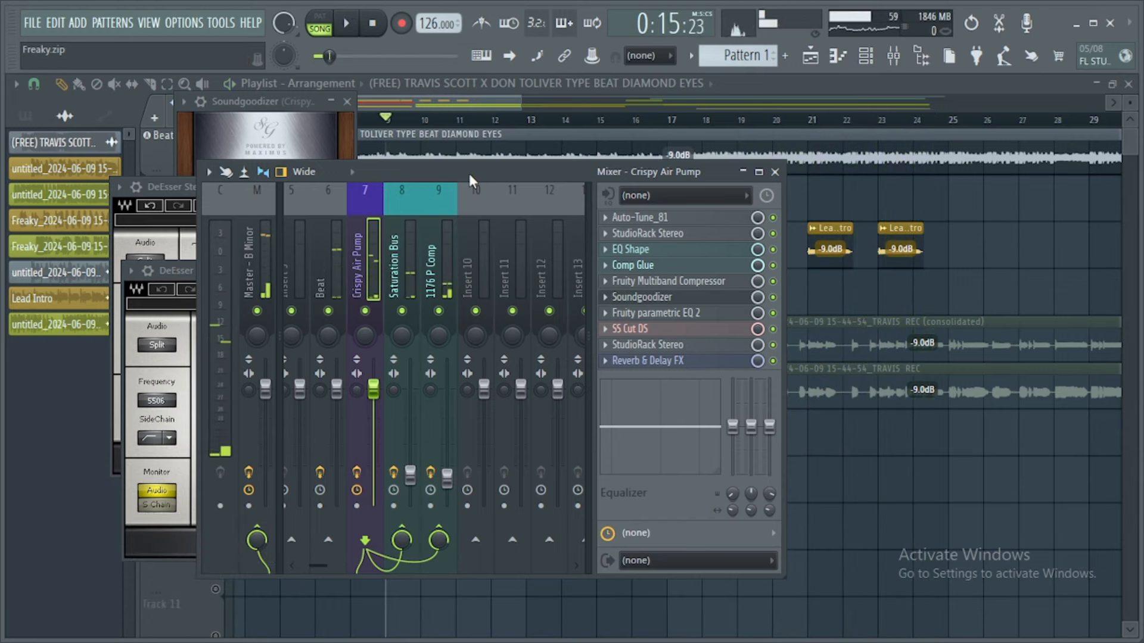